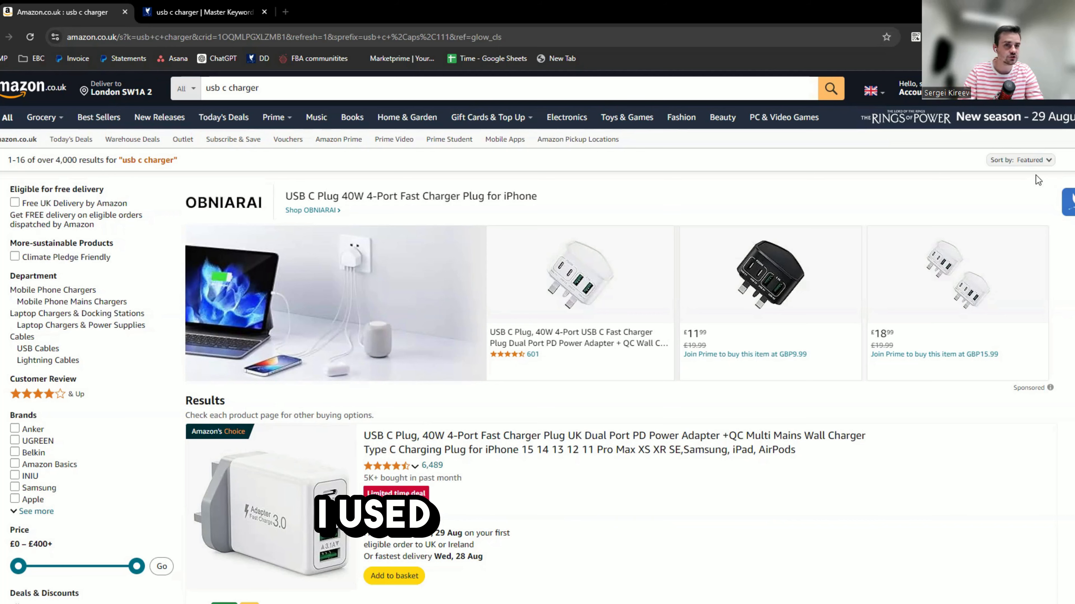
Open Divebox for the usb c charger search results and examine the product previews of the SERP competitors
mouse_move(1064, 218)
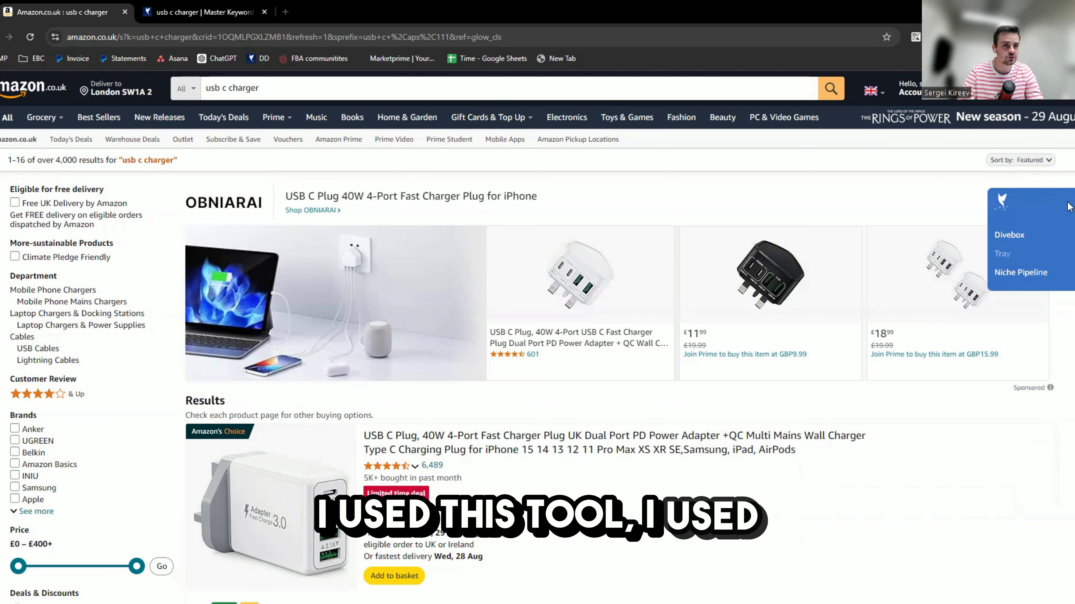
left_click(1044, 235)
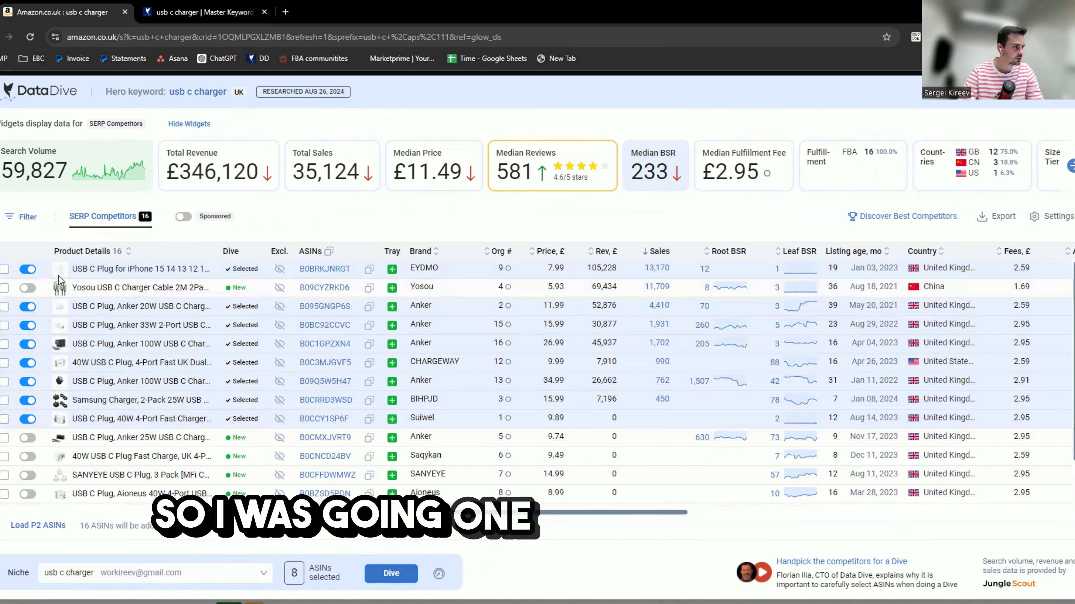
mouse_move(67, 271)
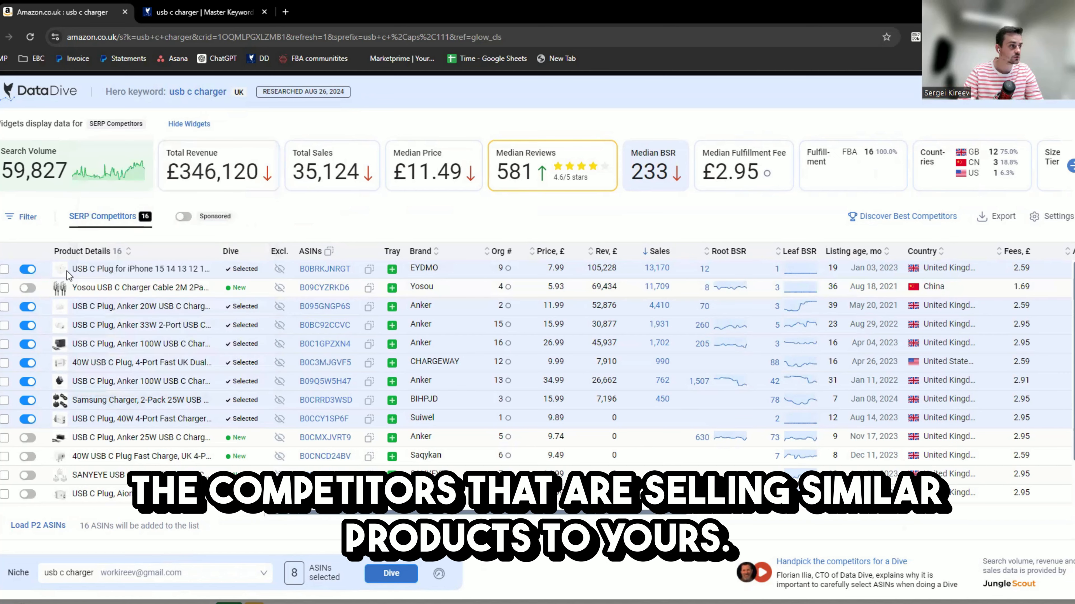
mouse_move(62, 319)
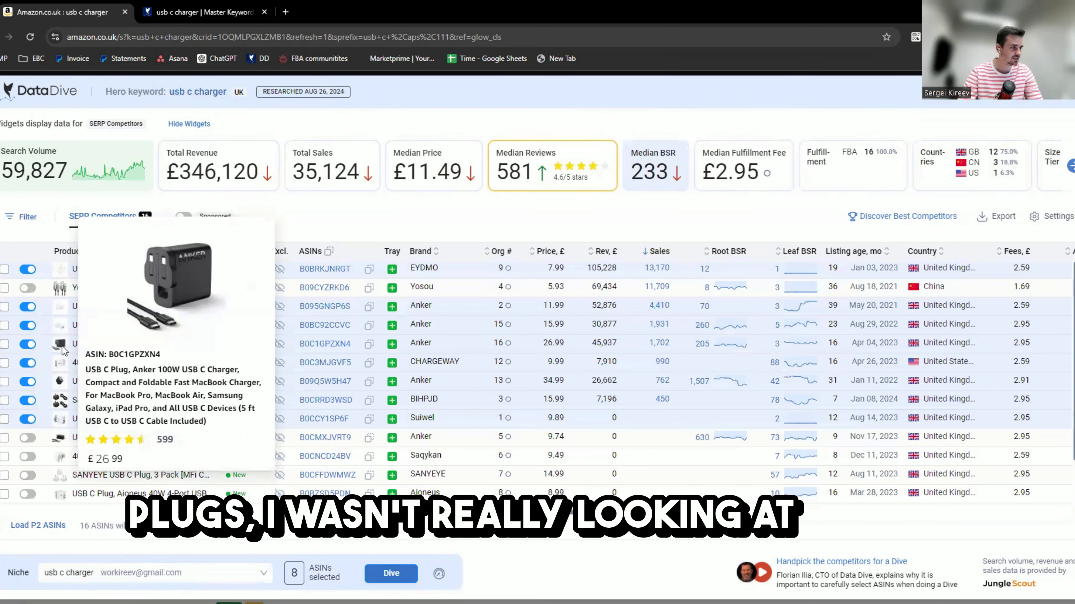
mouse_move(60, 375)
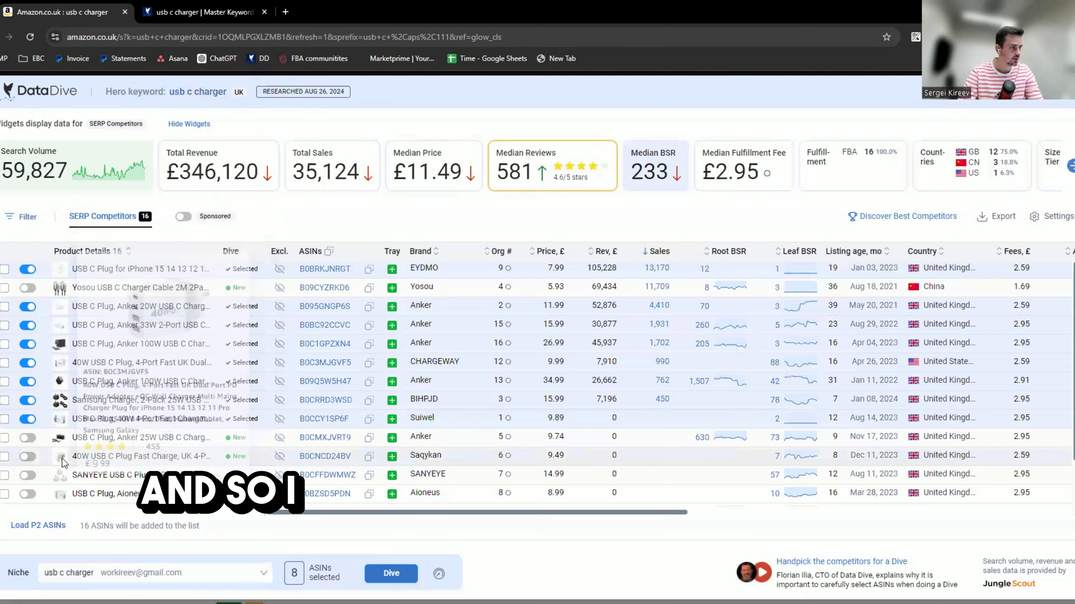
mouse_move(60, 457)
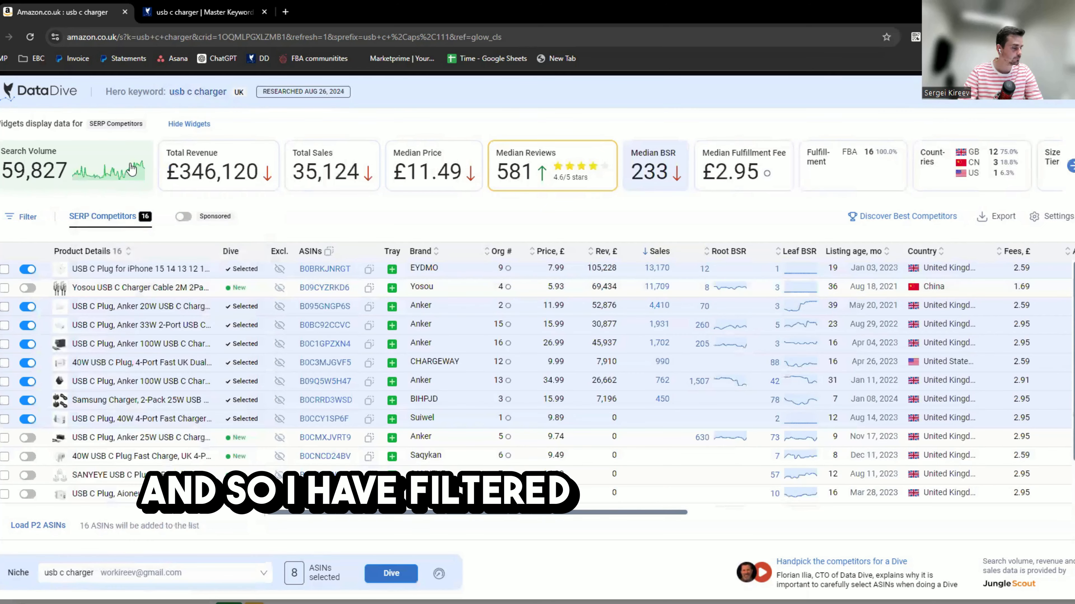
scroll(120, 384, "down", 2)
scroll(119, 383, "up", 2)
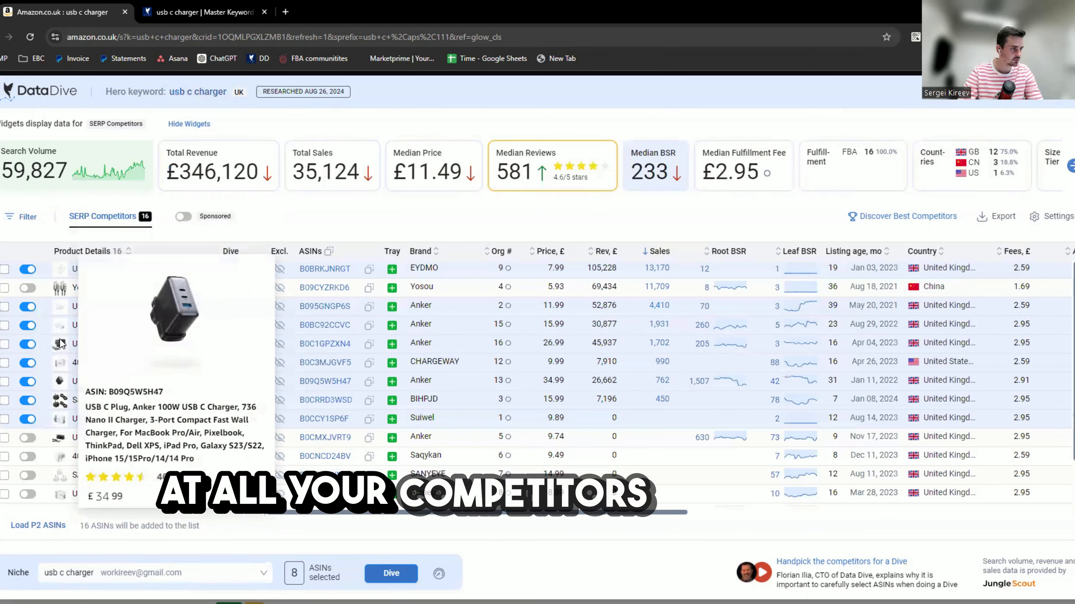
scroll(64, 345, "down", 1)
scroll(63, 345, "up", 1)
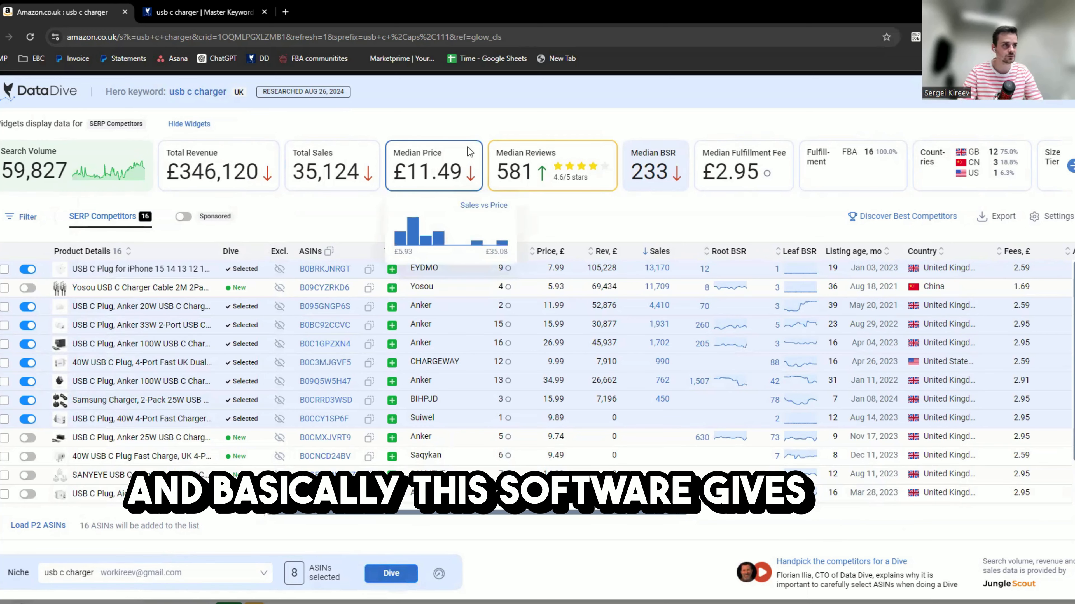
Switch to DataDive's Master Keyword List for usb c charger and expand the competitor details through Listing Age to compare all competitors
left_click(227, 8)
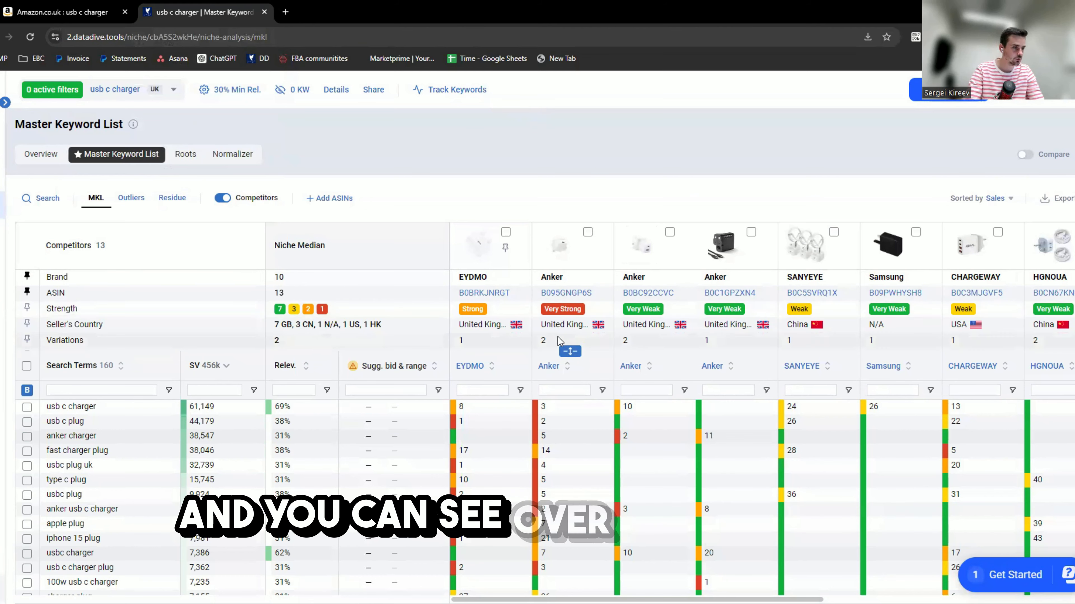
left_click(569, 351)
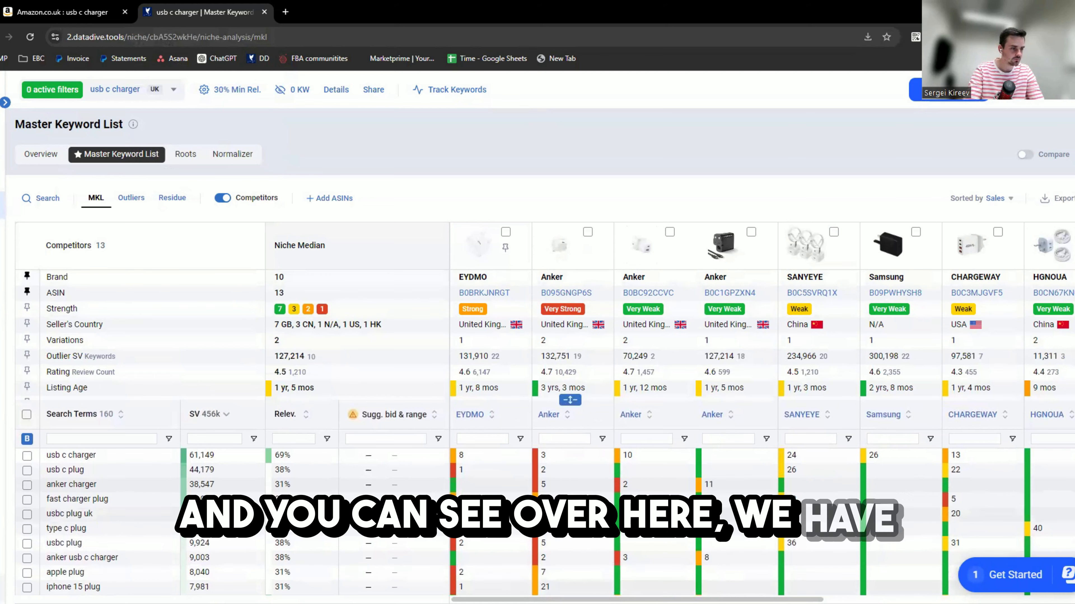
scroll(728, 341, "right", 1)
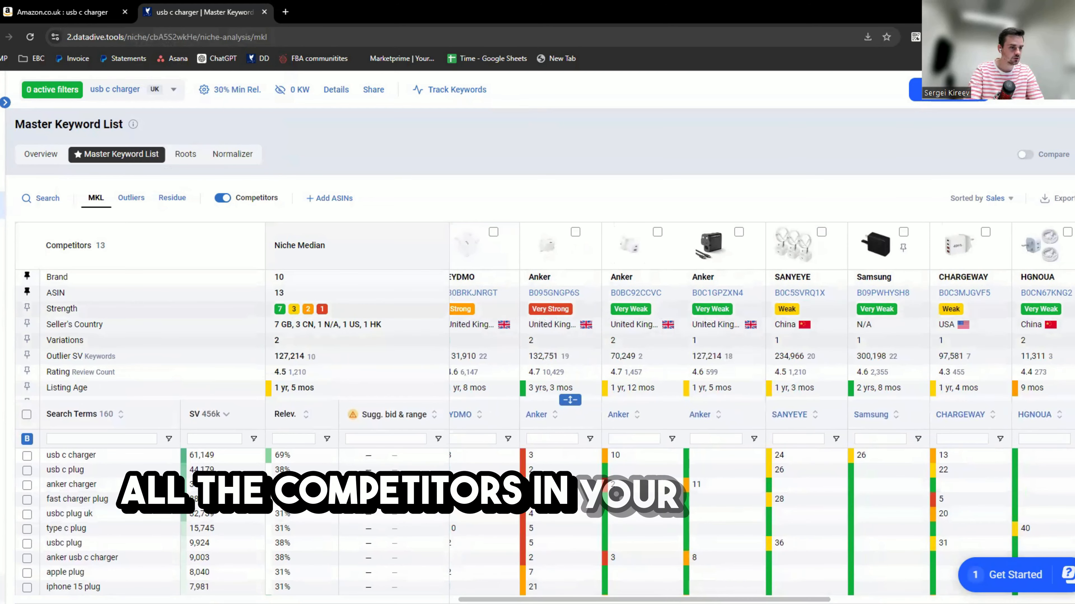
scroll(895, 335, "right", 10)
scroll(728, 339, "left", 10)
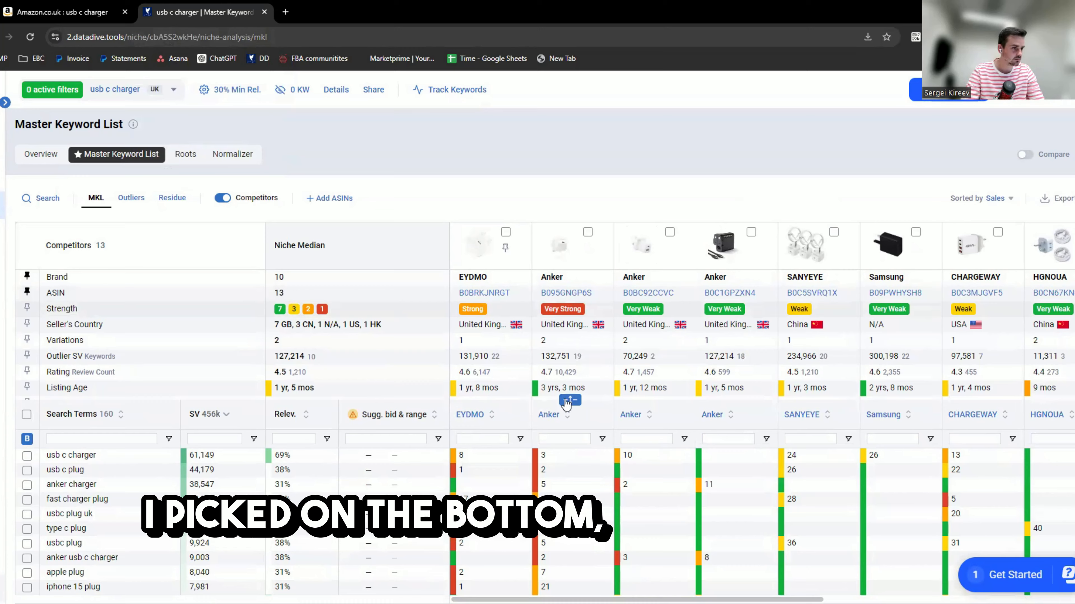
Collapse the competitor details and examine the search terms ordered by search volume
left_click_drag(570, 399, 573, 276)
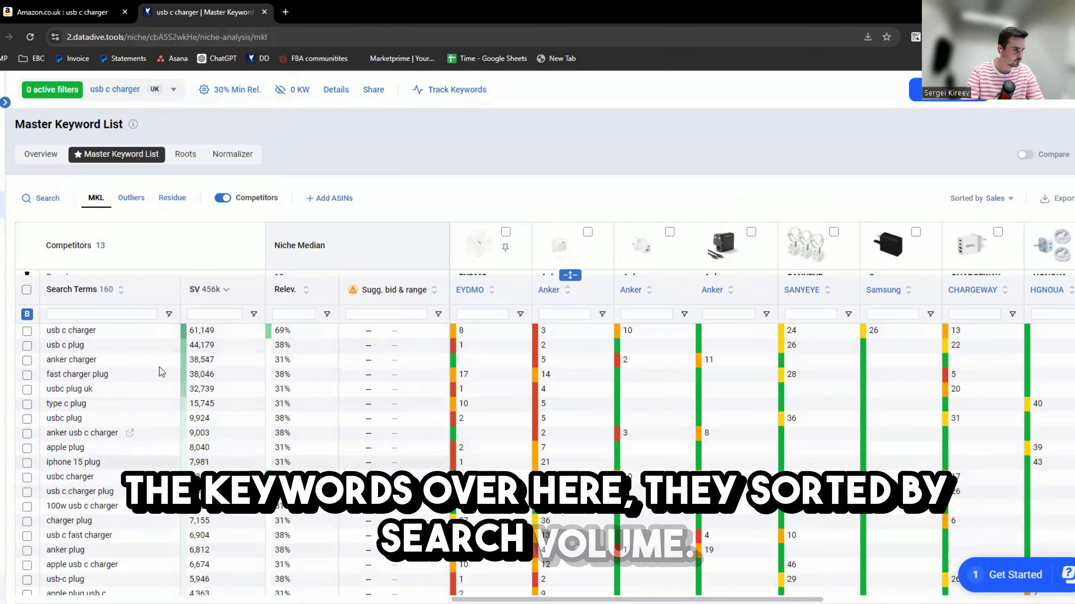
scroll(182, 348, "down", 3)
scroll(182, 347, "down", 5)
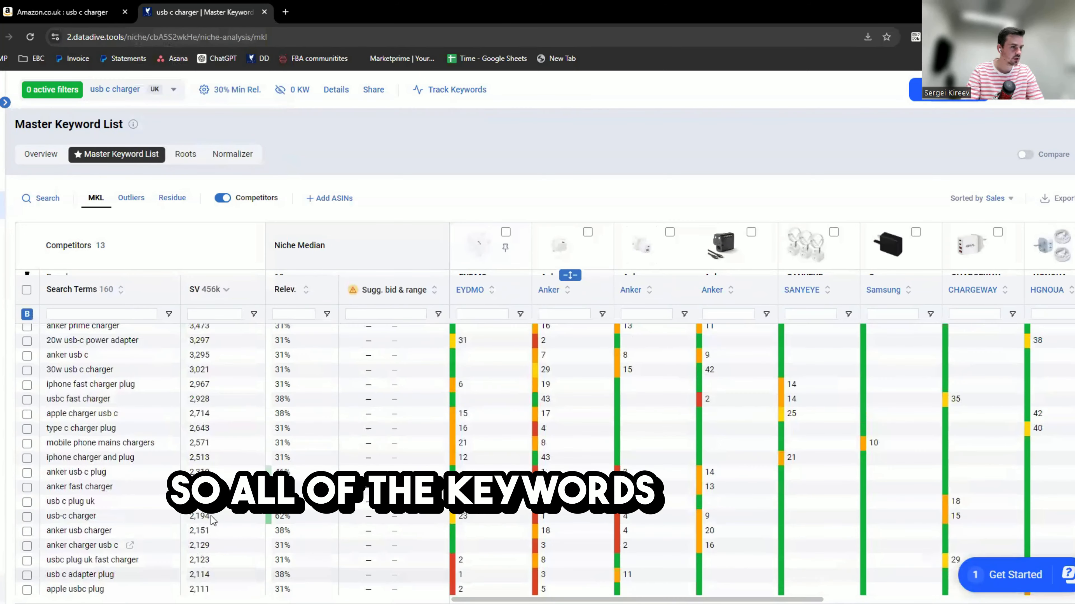
scroll(387, 425, "up", 7)
scroll(386, 425, "up", 1)
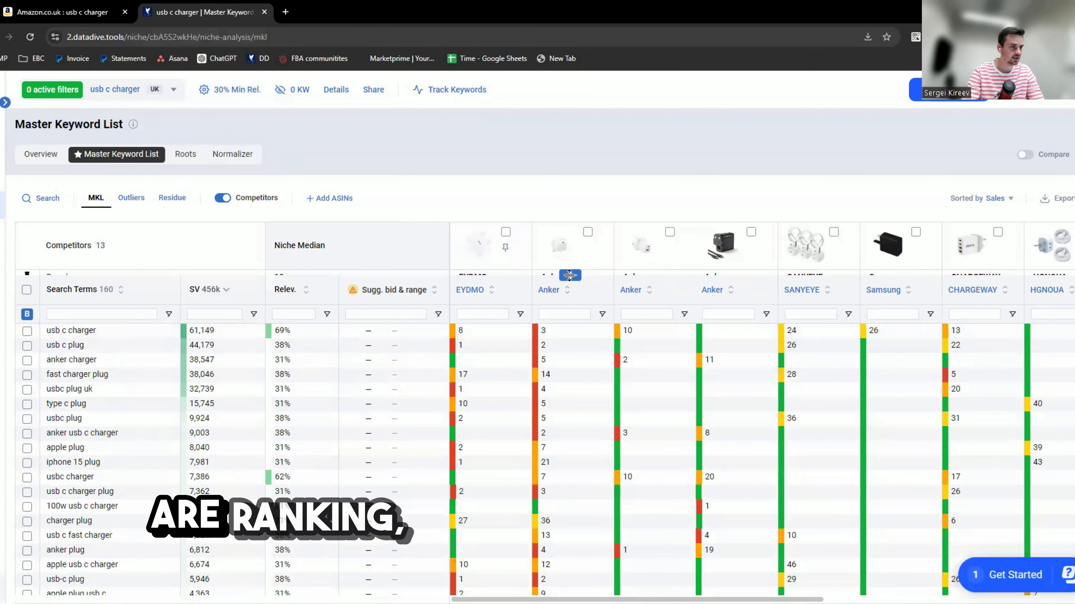
Reveal the competitors' Brand, ASIN and Strength rows and examine each competitor's rank per keyword
left_click_drag(570, 275, 570, 318)
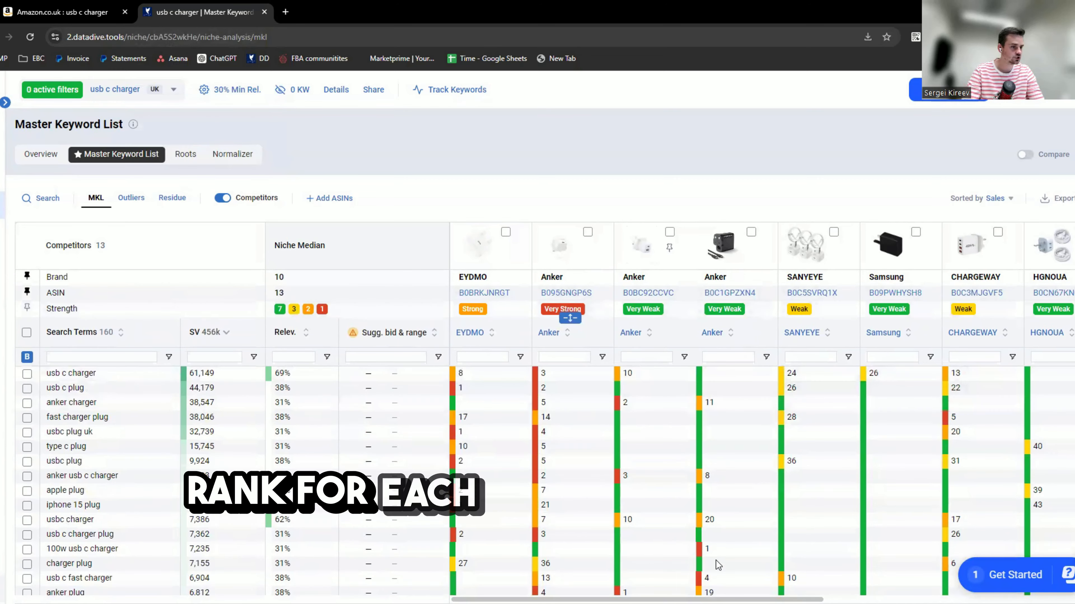
scroll(657, 521, "down", 10)
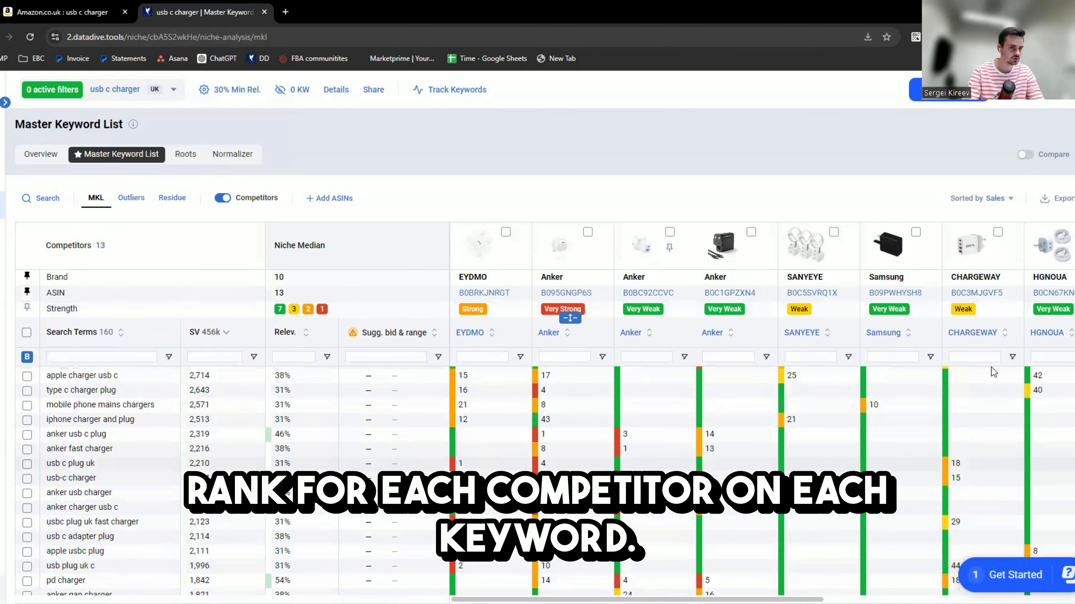
scroll(899, 405, "up", 8)
scroll(899, 406, "up", 3)
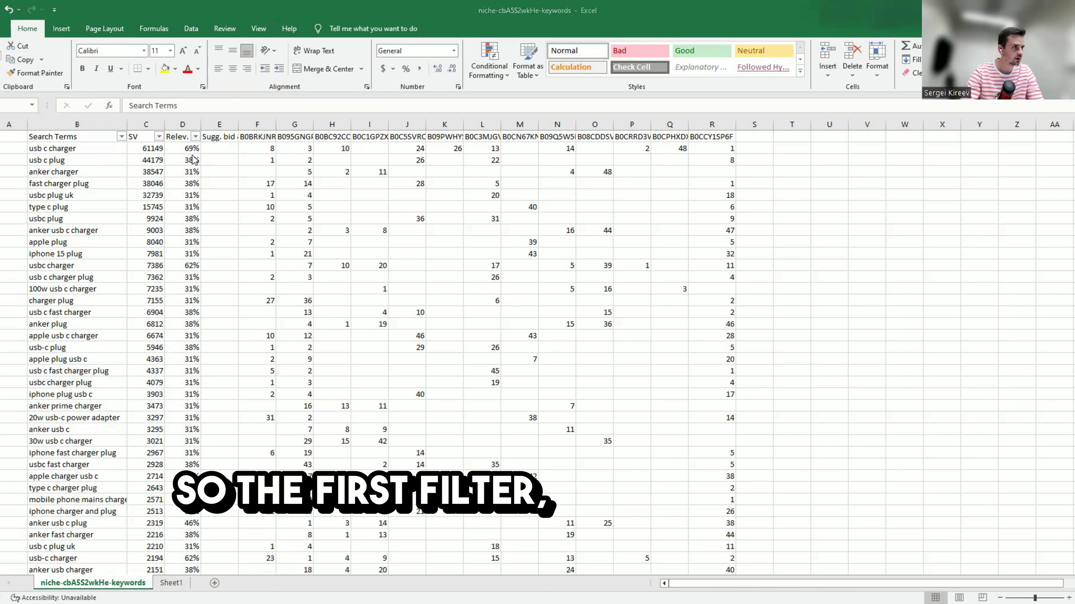
In the exported keyword workbook in Excel, examine the Relev. column to judge the typical relevancy percentage
left_click(182, 124)
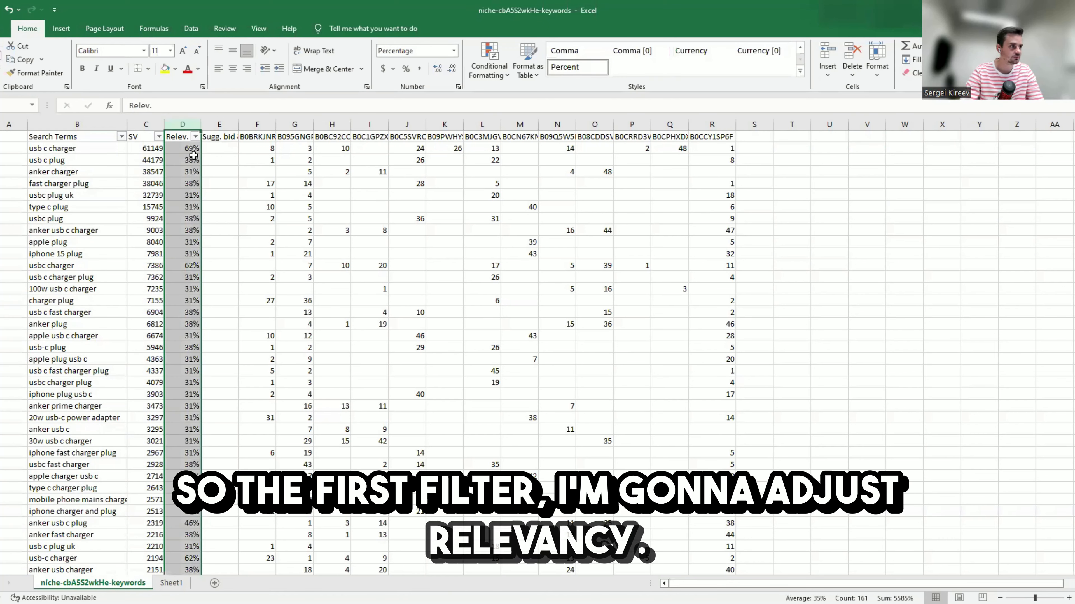
left_click(195, 179)
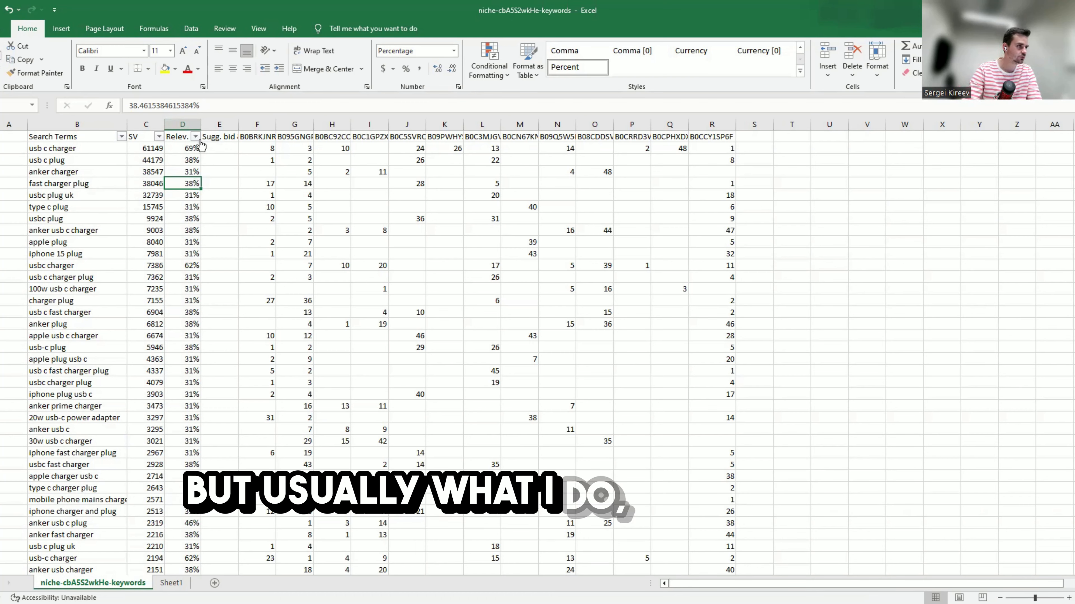
scroll(186, 169, "down", 5)
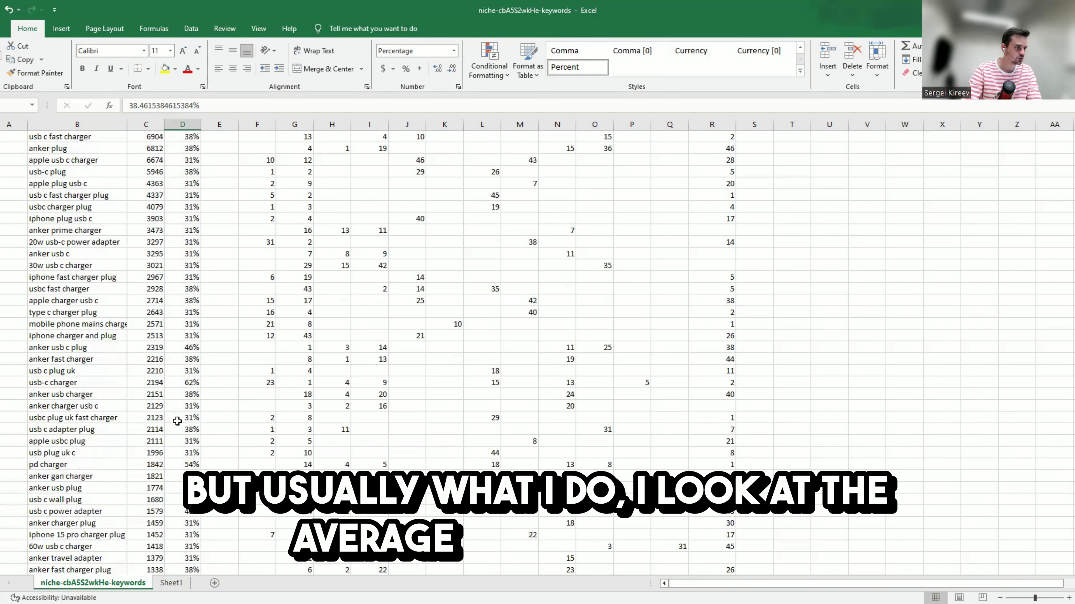
scroll(193, 263, "up", 5)
left_click(197, 229)
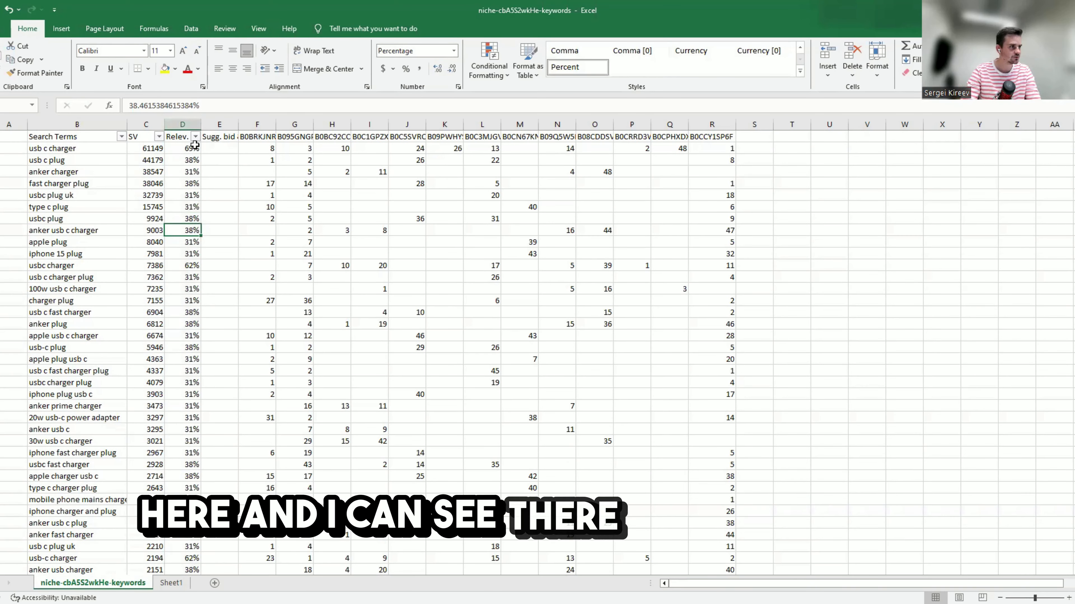
left_click_drag(196, 146, 177, 288)
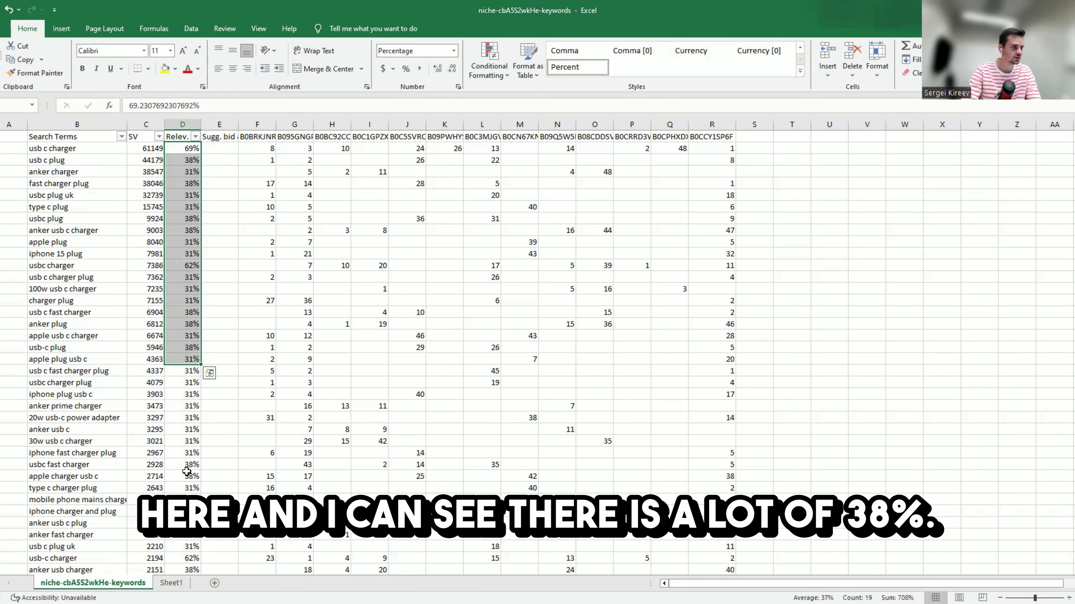
left_click_drag(191, 558, 191, 286)
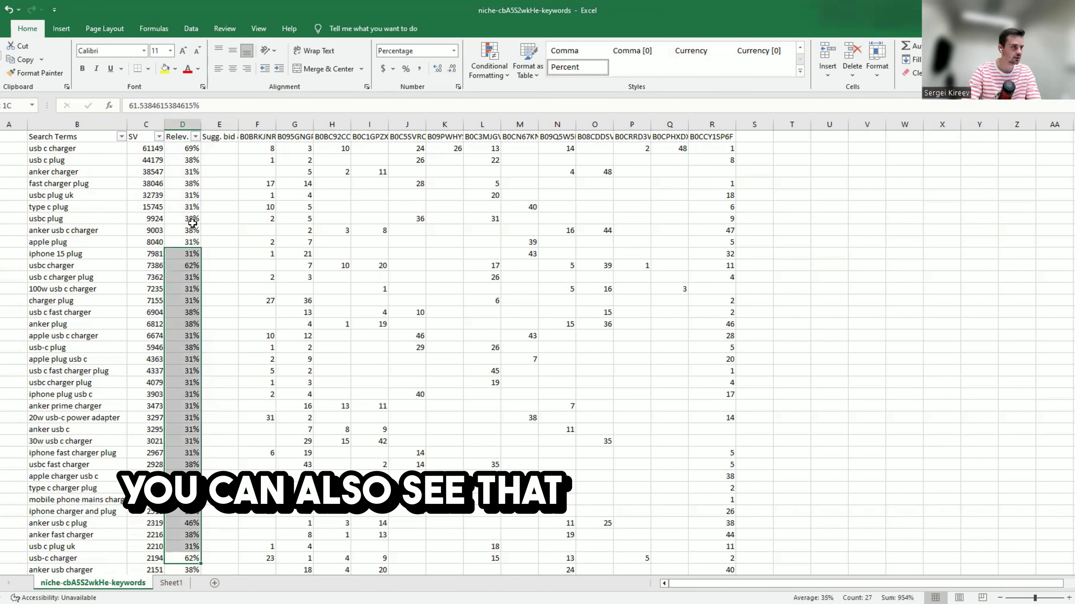
left_click_drag(192, 223, 193, 160)
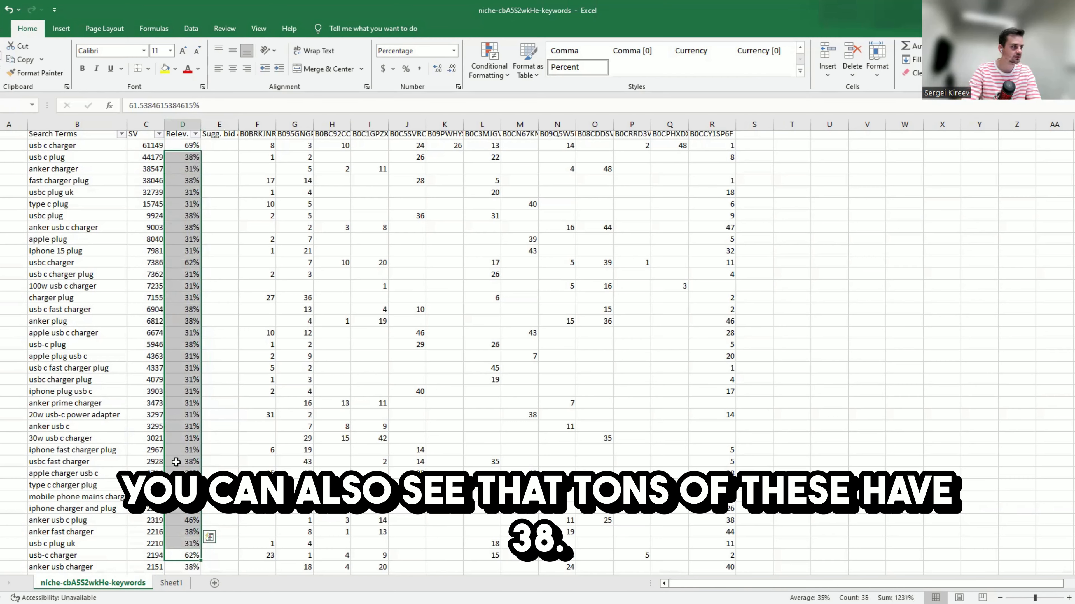
scroll(192, 356, "down", 5)
scroll(192, 337, "up", 5)
Filter the Relev. column to show only values greater than 38%
left_click(194, 135)
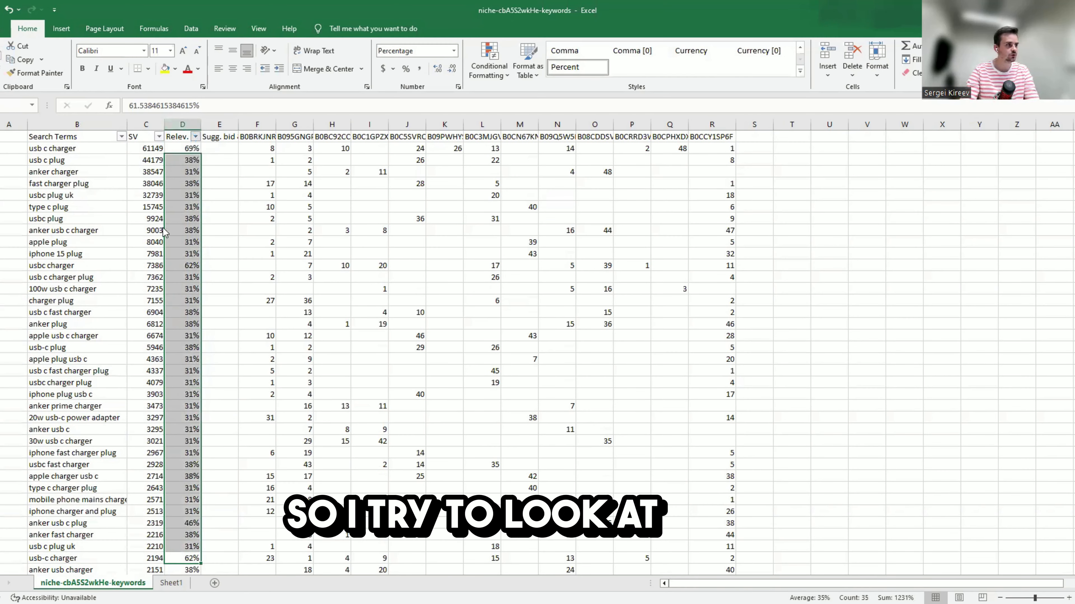
mouse_move(189, 237)
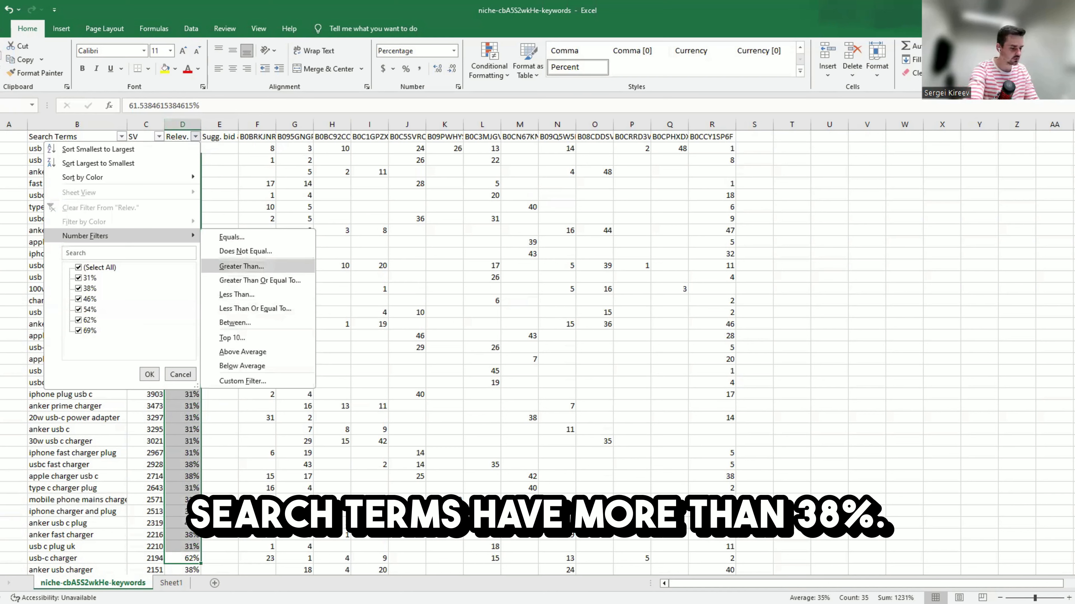
left_click(264, 266)
type("38%")
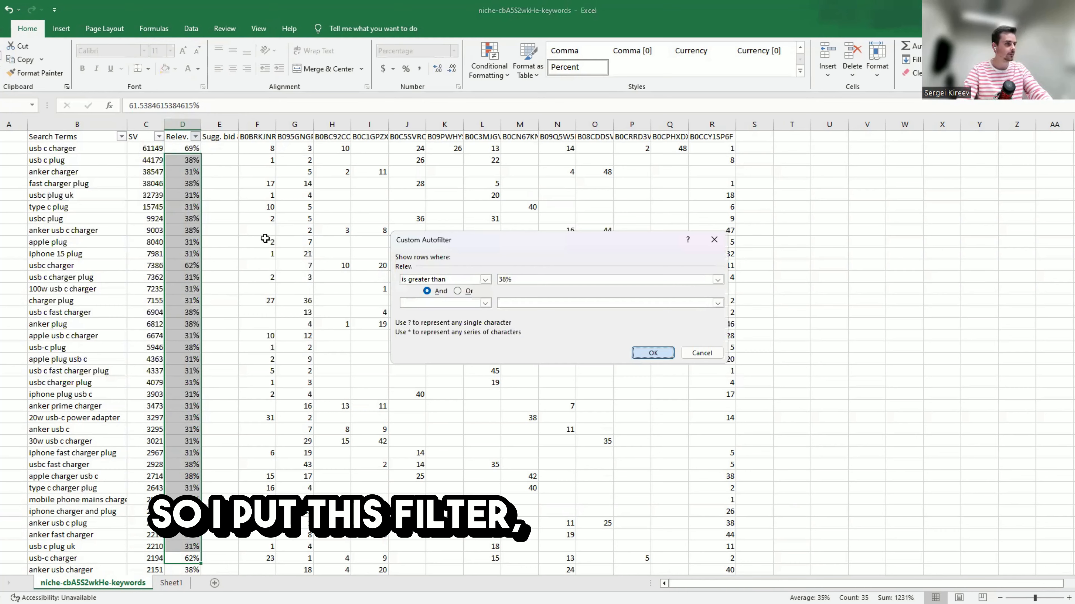
key("Return")
scroll(196, 137, "up", 2)
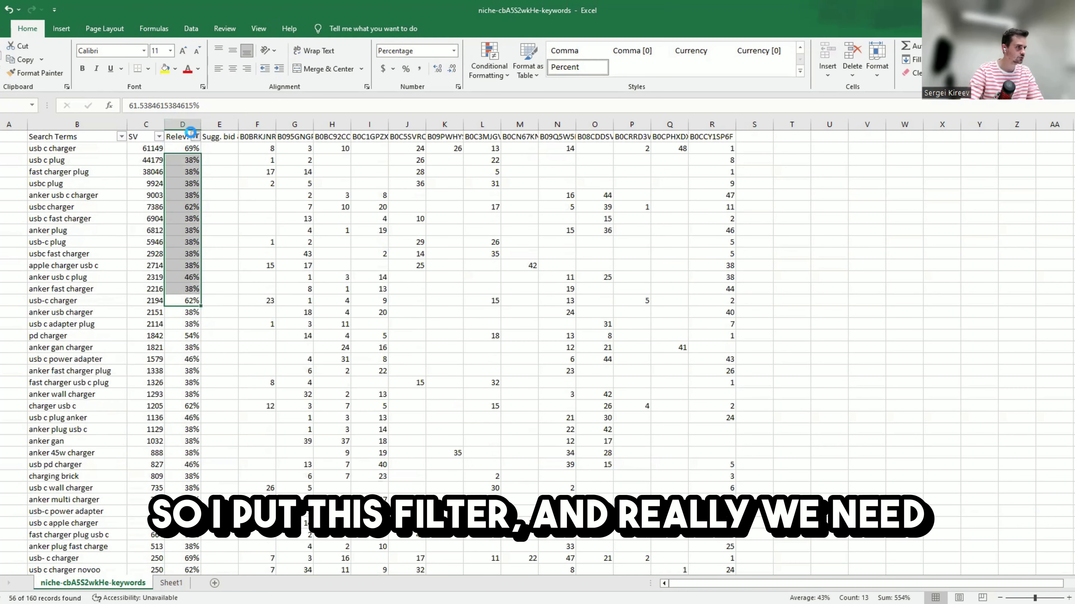
Change the Relev. column filter to show values greater than or equal to 39%
left_click(195, 136)
mouse_move(178, 236)
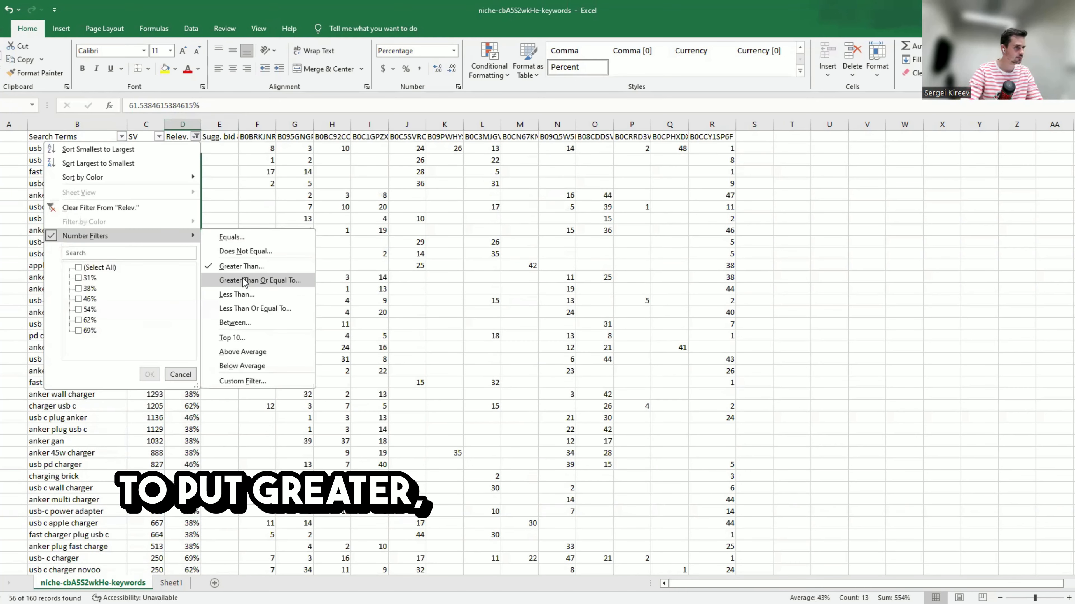
left_click(244, 280)
type("39%")
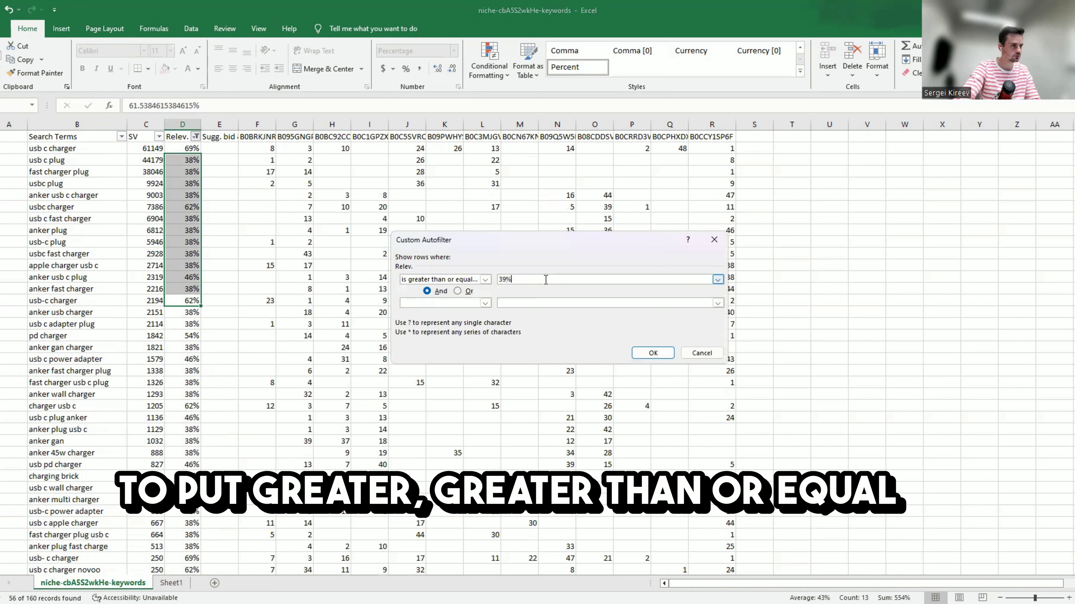
key("Return")
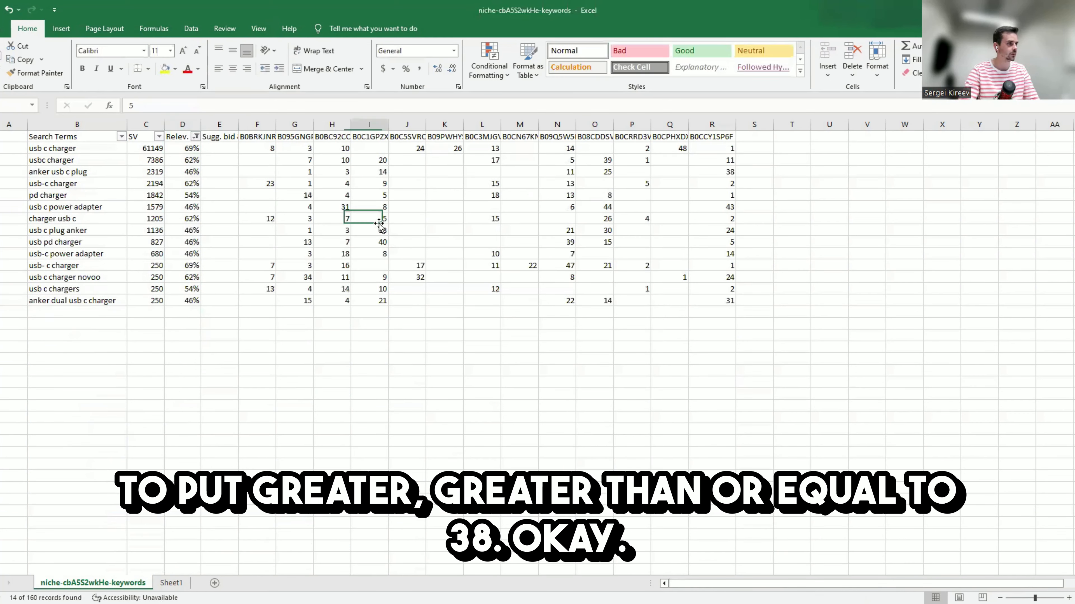
Review the filtered relevancy values and select the search terms from "usb c charger" to "usb-c power adapter"
left_click_drag(182, 269, 184, 289)
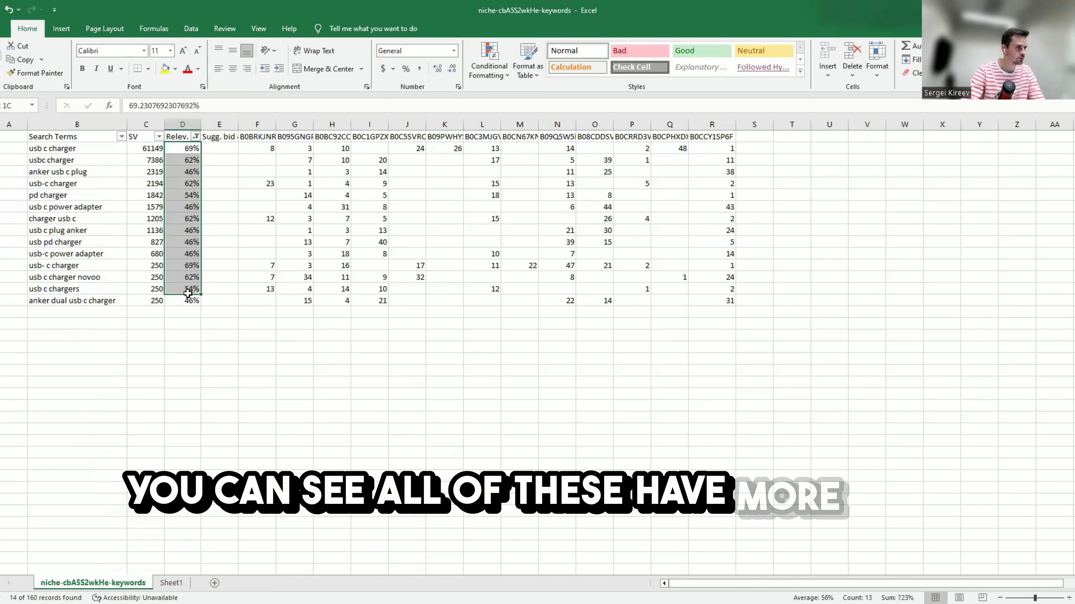
left_click_drag(95, 148, 94, 288)
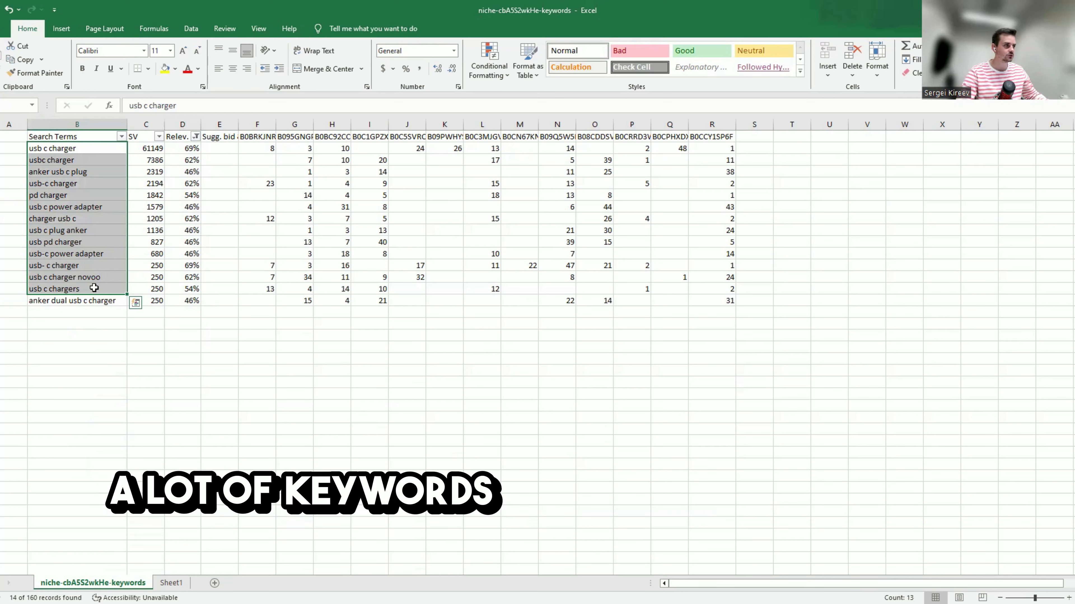
left_click_drag(72, 148, 85, 254)
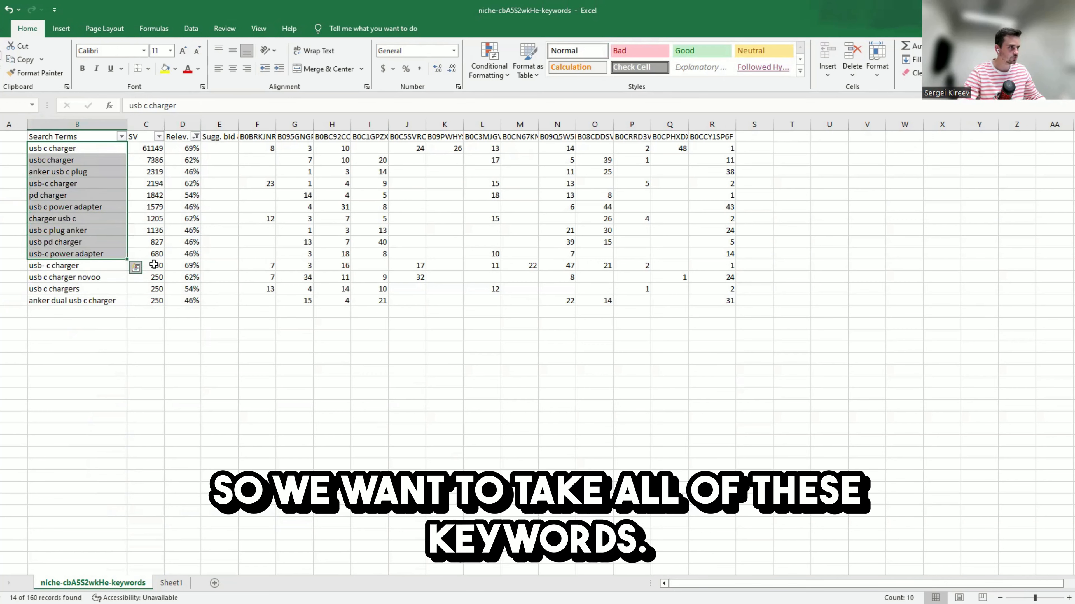
Copy the search terms from "usb c charger" to "usb-c power adapter" into column B of a new sheet and fit the column width
mouse_move(151, 253)
left_mouse_down()
mouse_move(143, 149)
mouse_move(137, 256)
left_mouse_up()
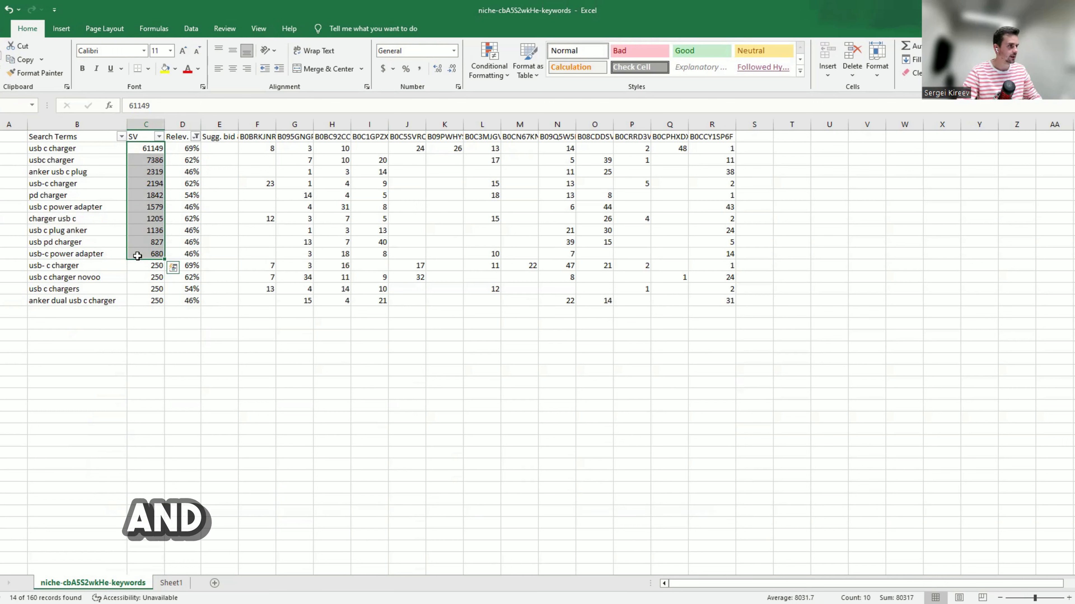
left_click_drag(76, 253, 77, 148)
key("ctrl+c")
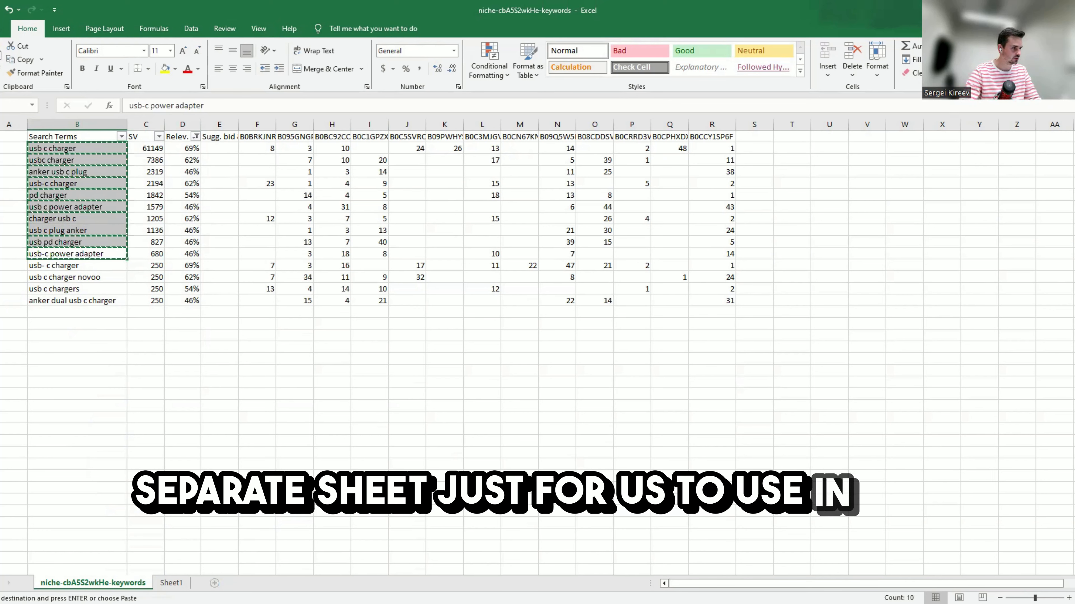
left_click(214, 584)
left_click(57, 147)
key("ctrl+v")
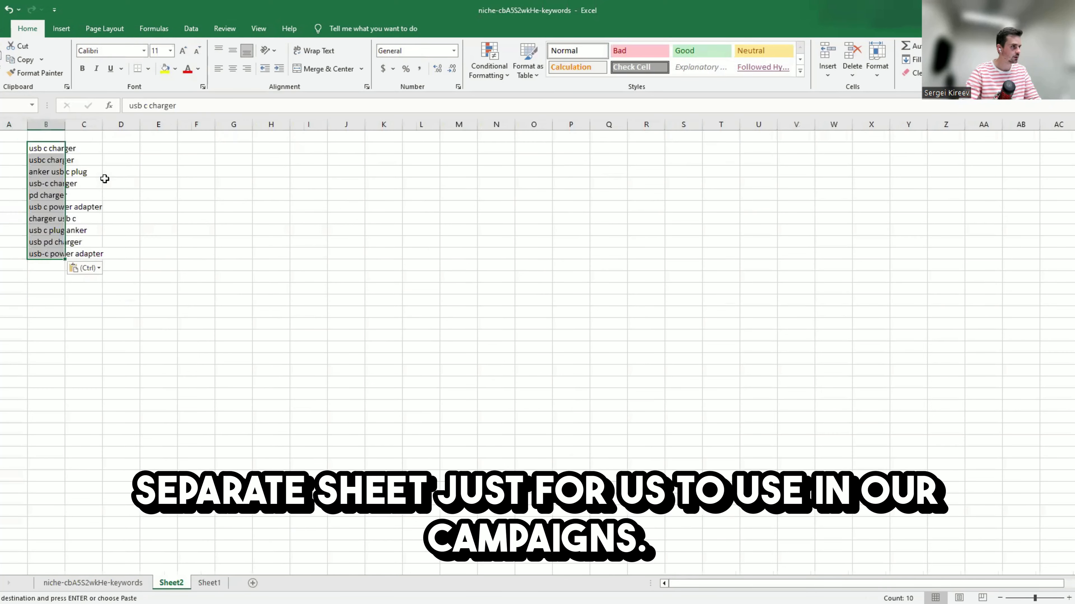
double_click(65, 124)
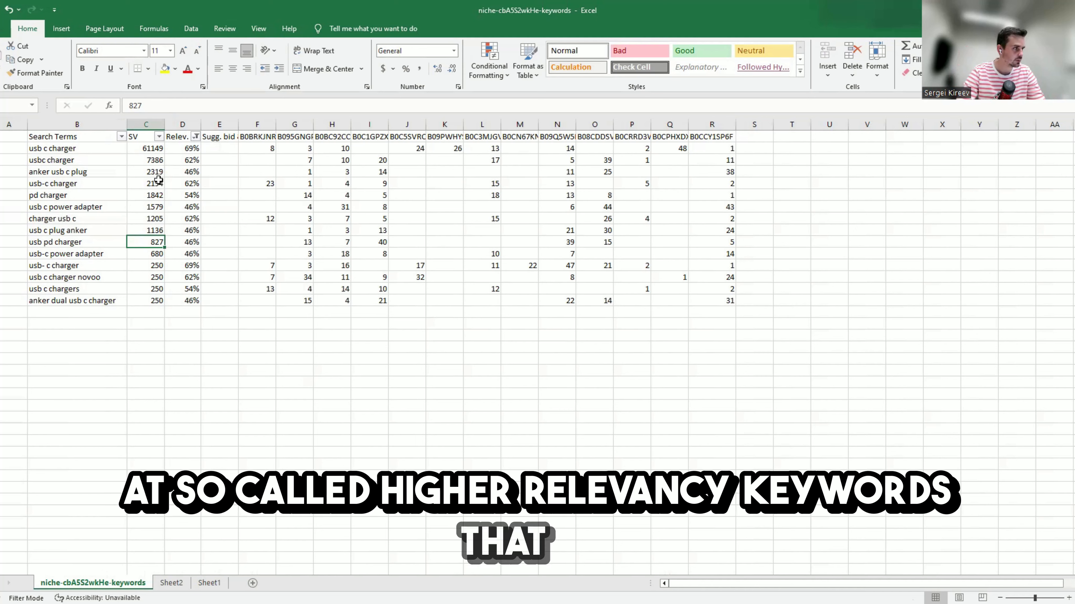
Change the Relev. column filter on the keywords sheet to show only the 31% and 38% values
left_click(196, 137)
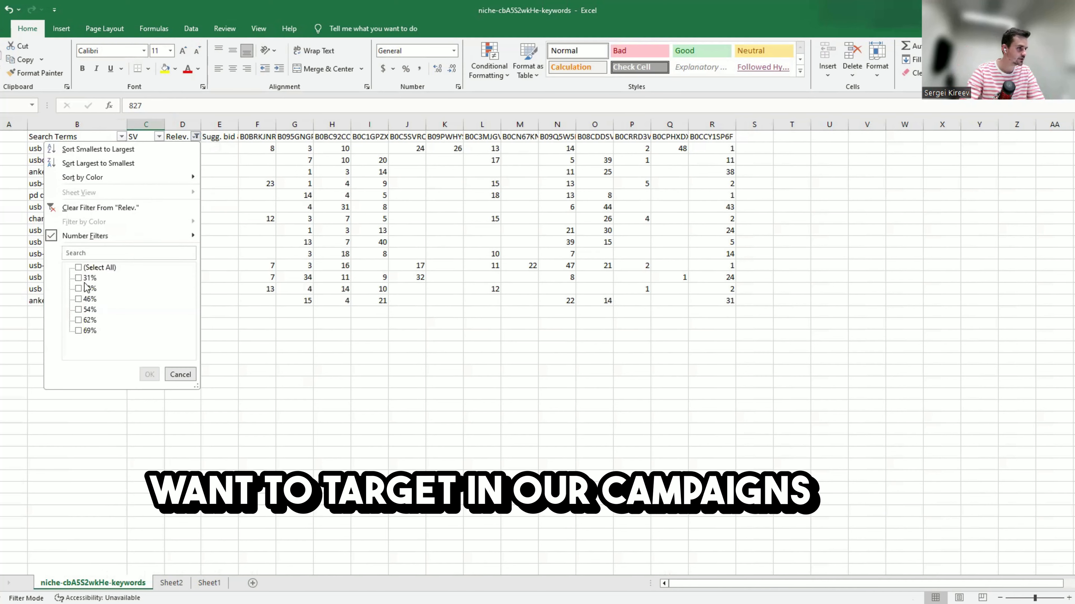
left_click(78, 268)
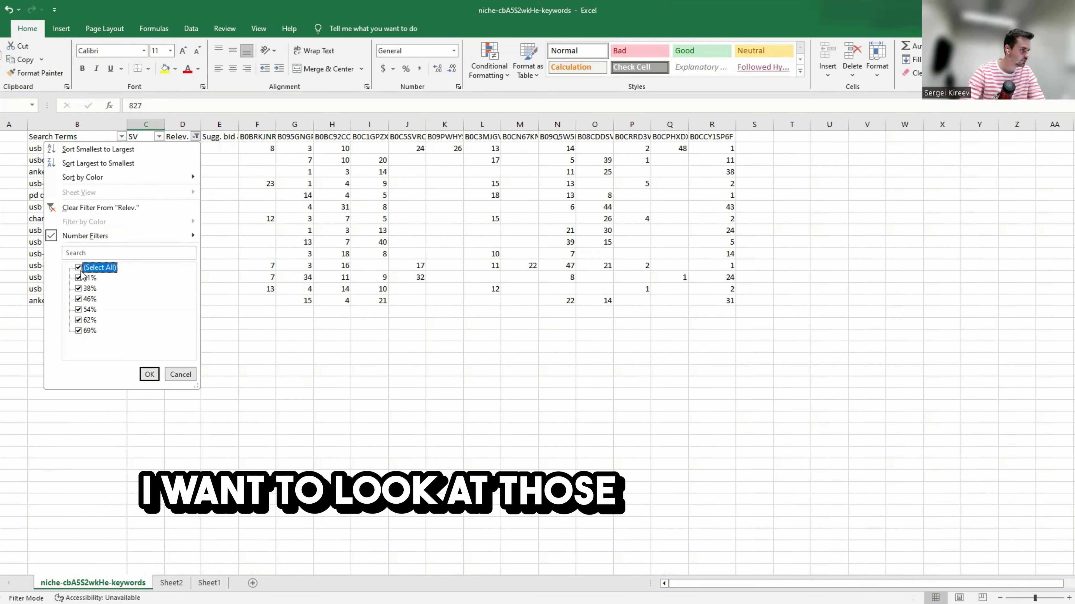
left_click(80, 268)
left_click(79, 289)
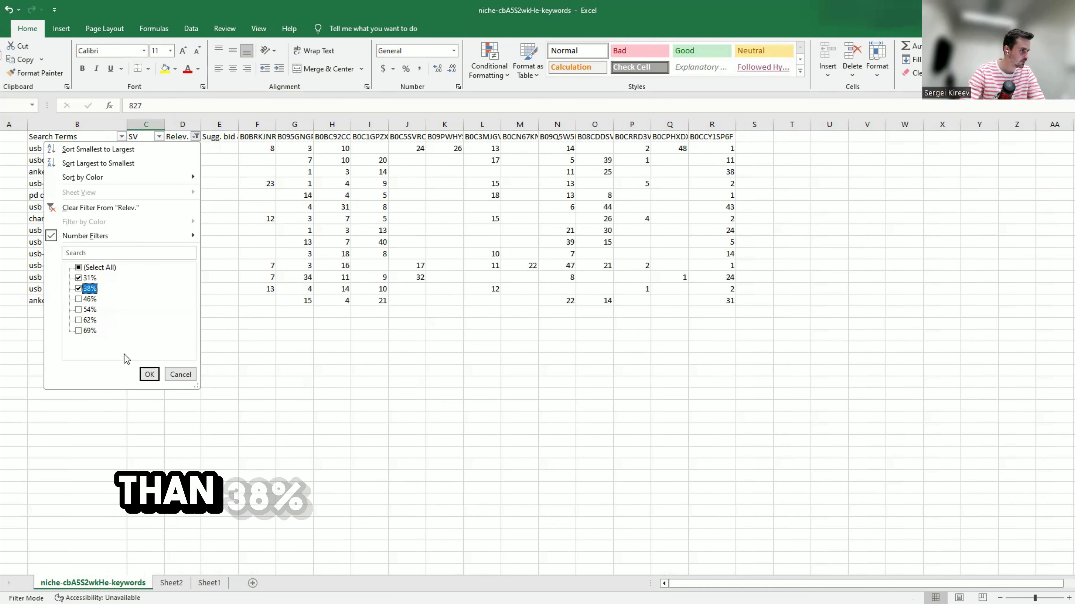
left_click(148, 374)
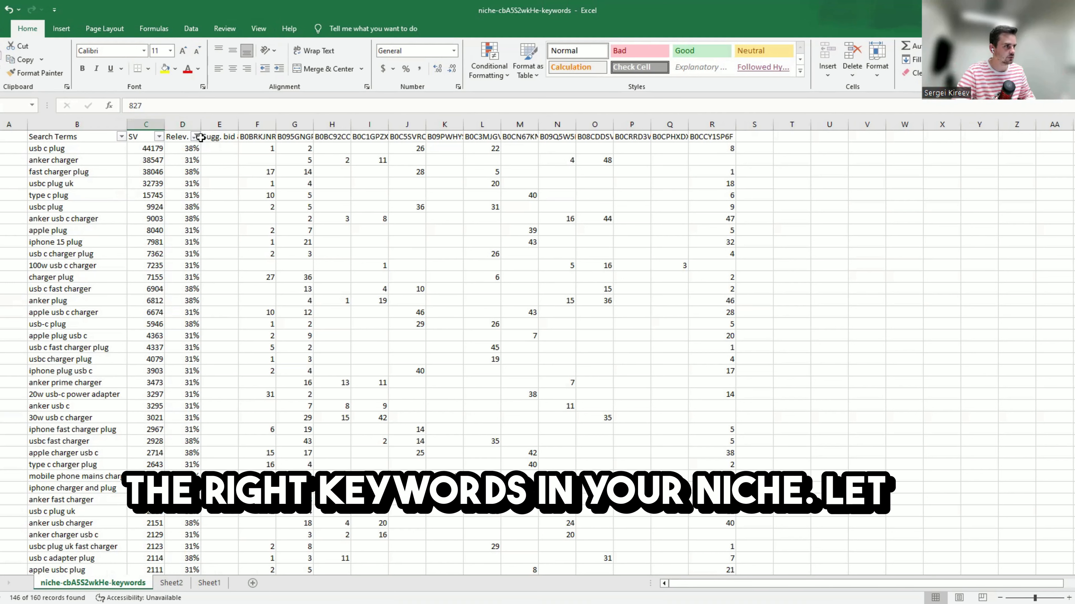
Examine the search terms and search volumes of the 31% and 38% keywords and compare them with the list in Sheet2
scroll(170, 187, "down", 7)
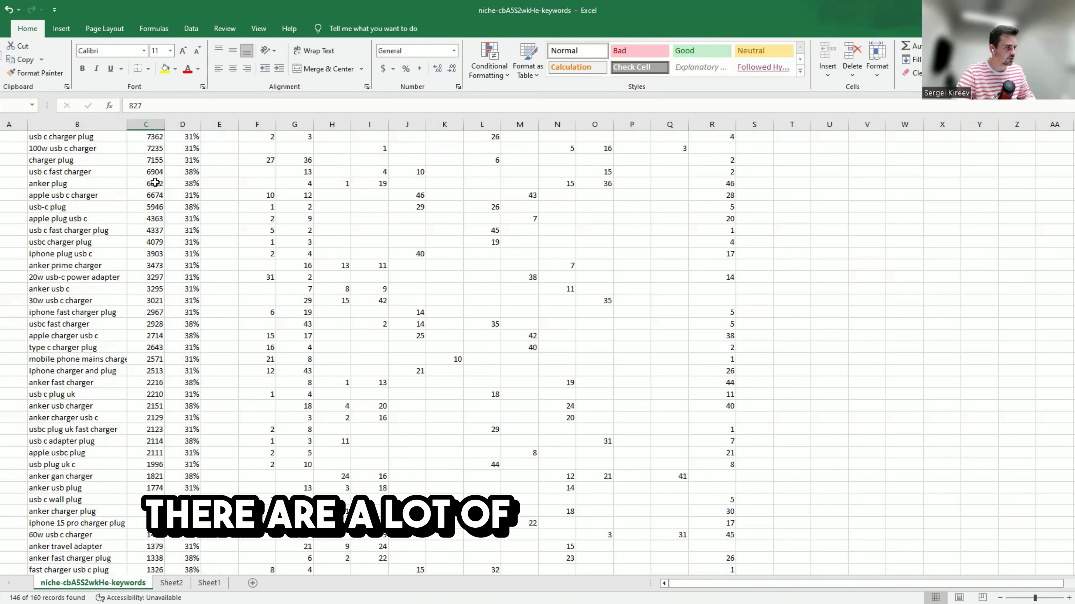
scroll(148, 454, "down", 6)
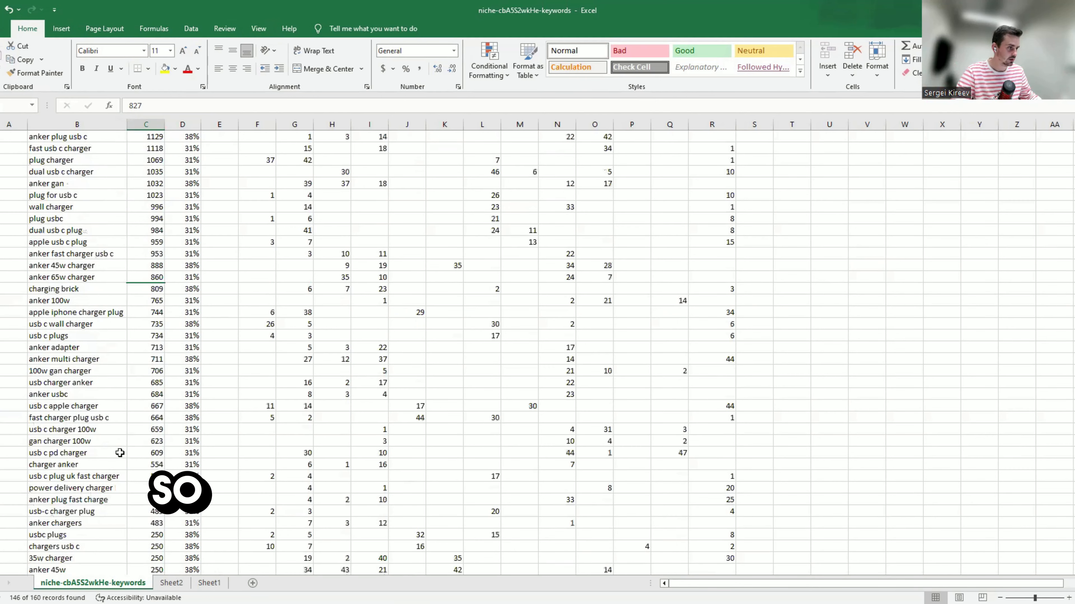
scroll(151, 411, "down", 5)
scroll(144, 400, "up", 13)
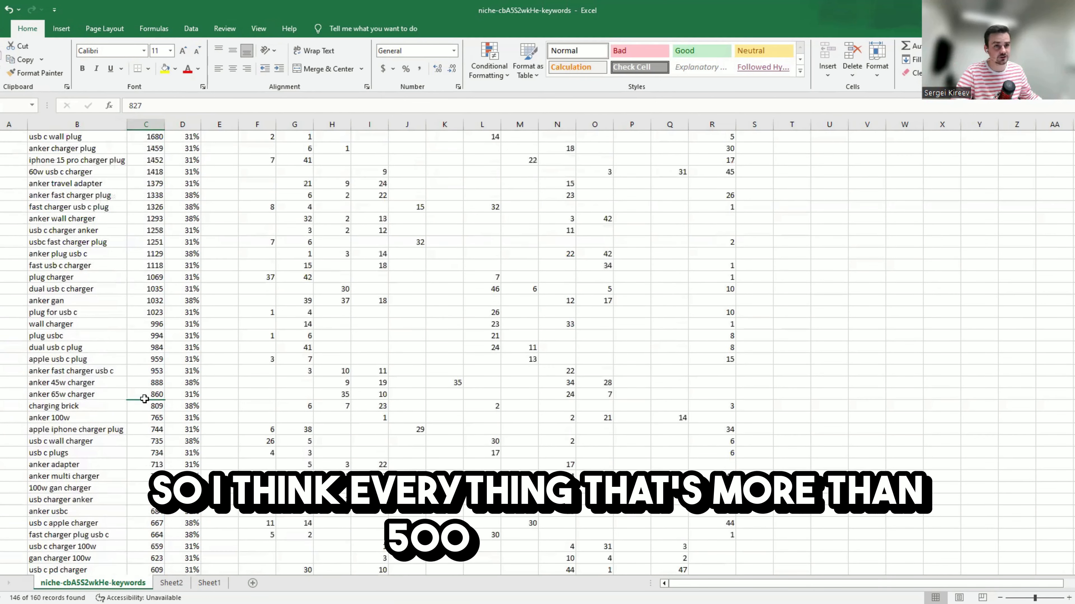
scroll(135, 311, "up", 5)
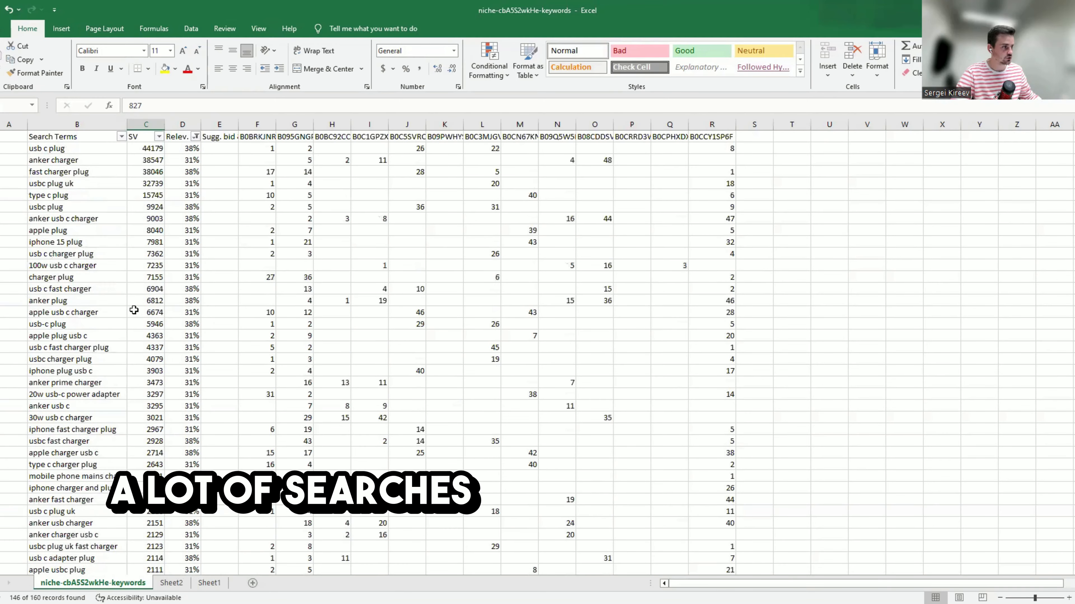
left_click(88, 254)
left_click_drag(80, 220, 76, 534)
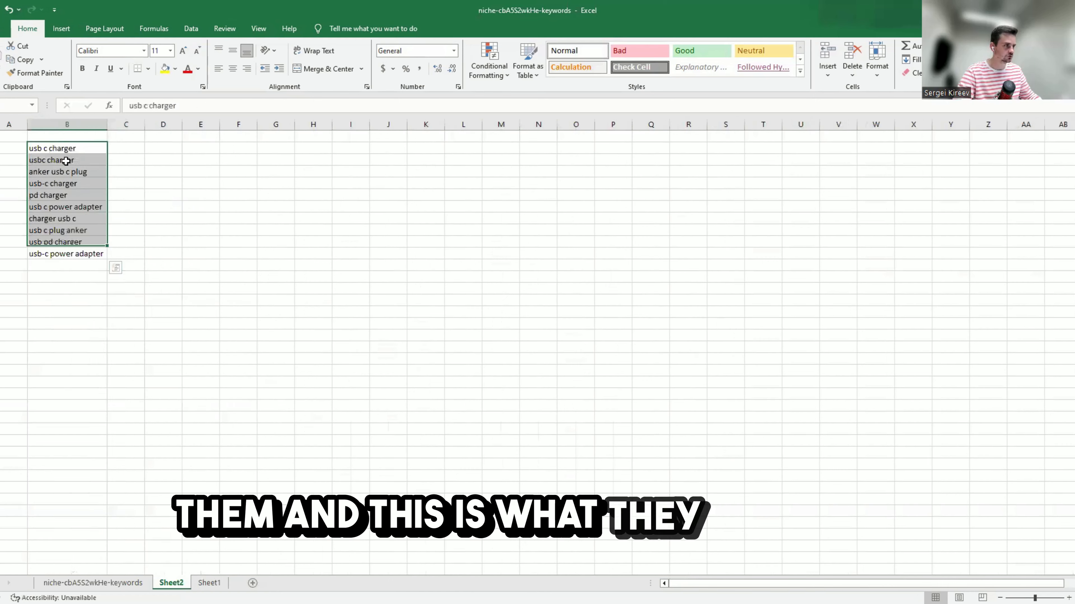
mouse_move(50, 148)
left_mouse_down()
mouse_move(55, 250)
mouse_move(41, 266)
mouse_move(57, 259)
mouse_move(51, 148)
left_mouse_up()
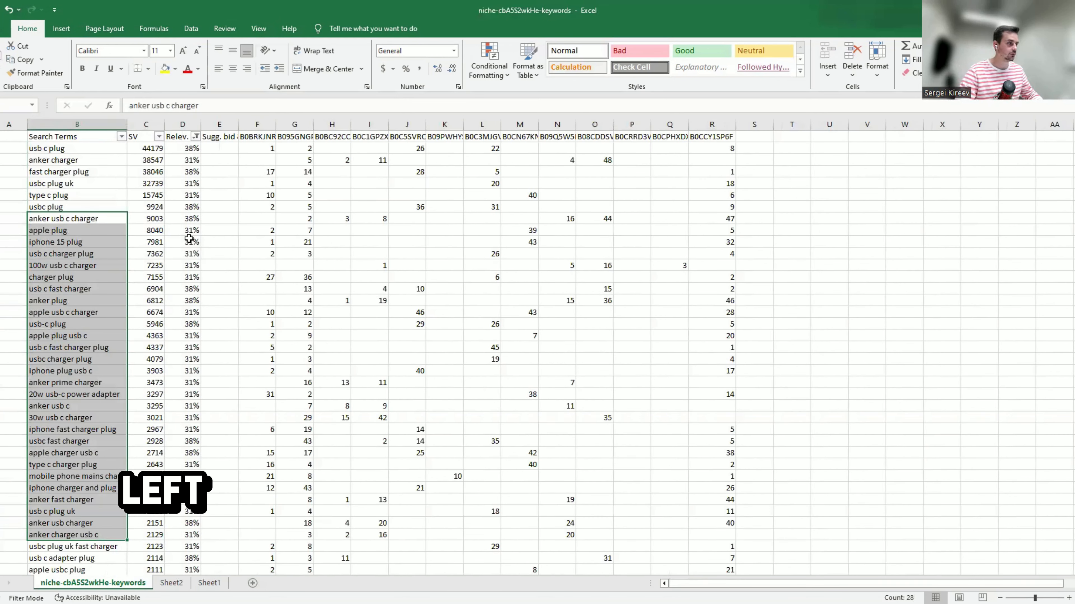
Copy "usb c plug" and "fast charger plug" from the keywords sheet to the end of the list in Sheet2
left_click(87, 149)
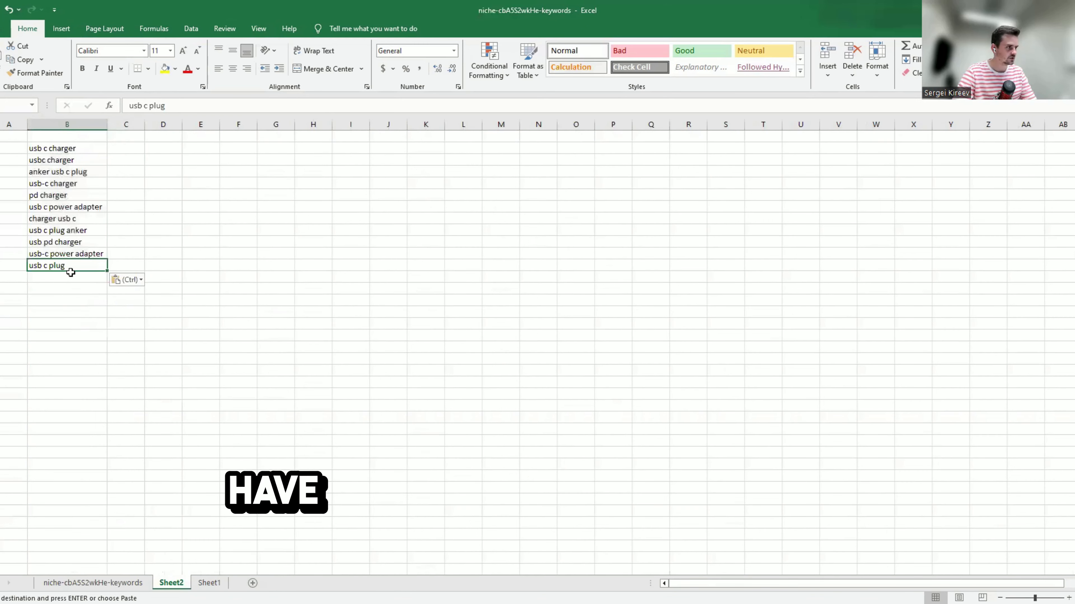
left_click(94, 583)
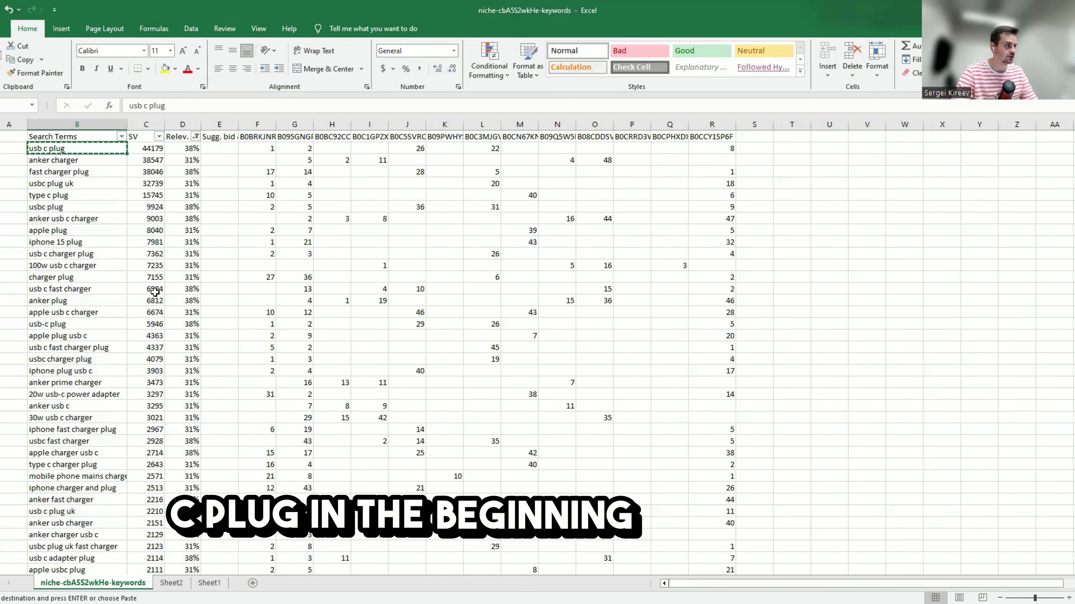
key("Escape")
left_click(96, 175)
key("ctrl+c")
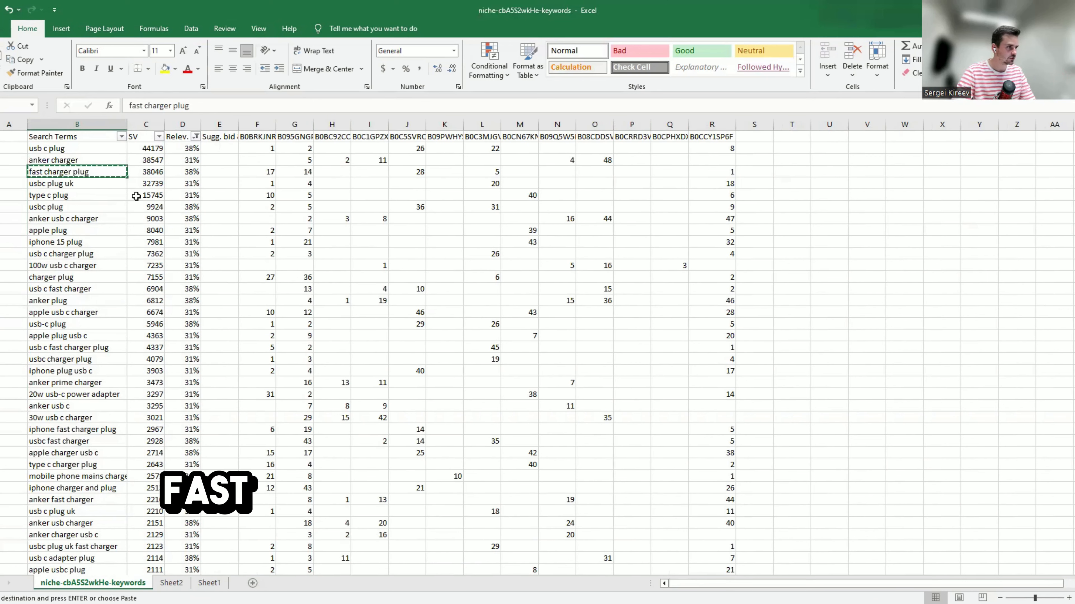
key("ctrl+Page_Down")
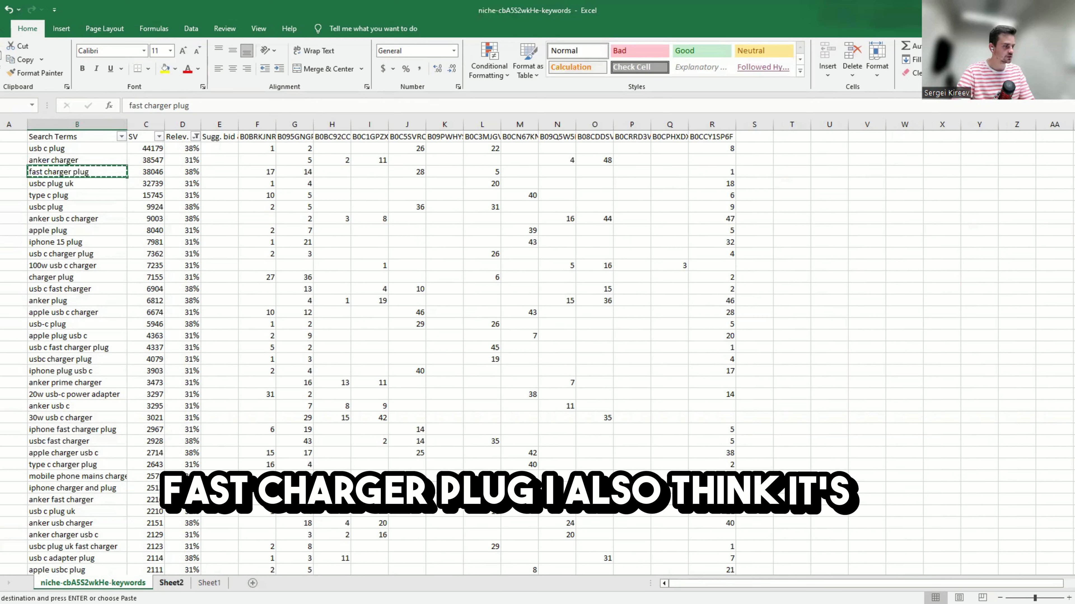
key("ctrl+v")
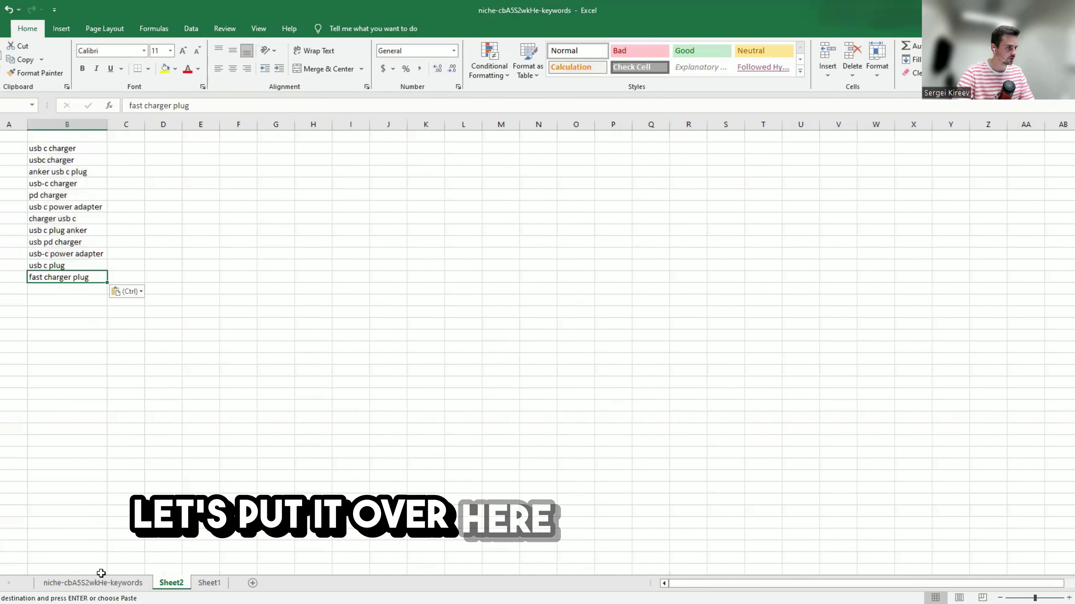
Copy the search term "usbc plug uk" from the keywords sheet into the next empty cell of the Sheet2 list
left_click(93, 583)
key("Escape")
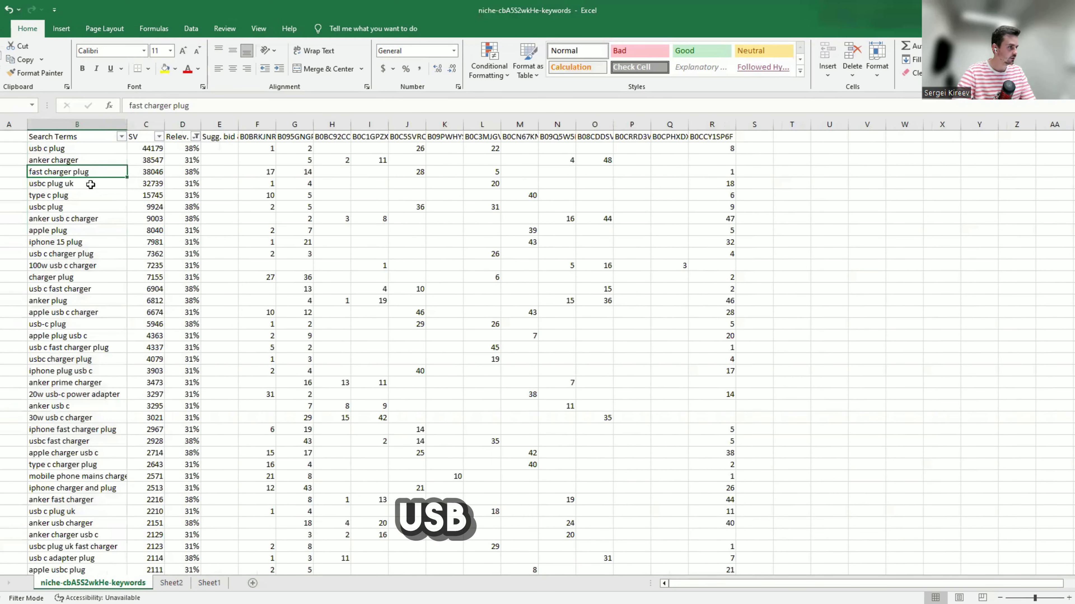
key("ctrl+c")
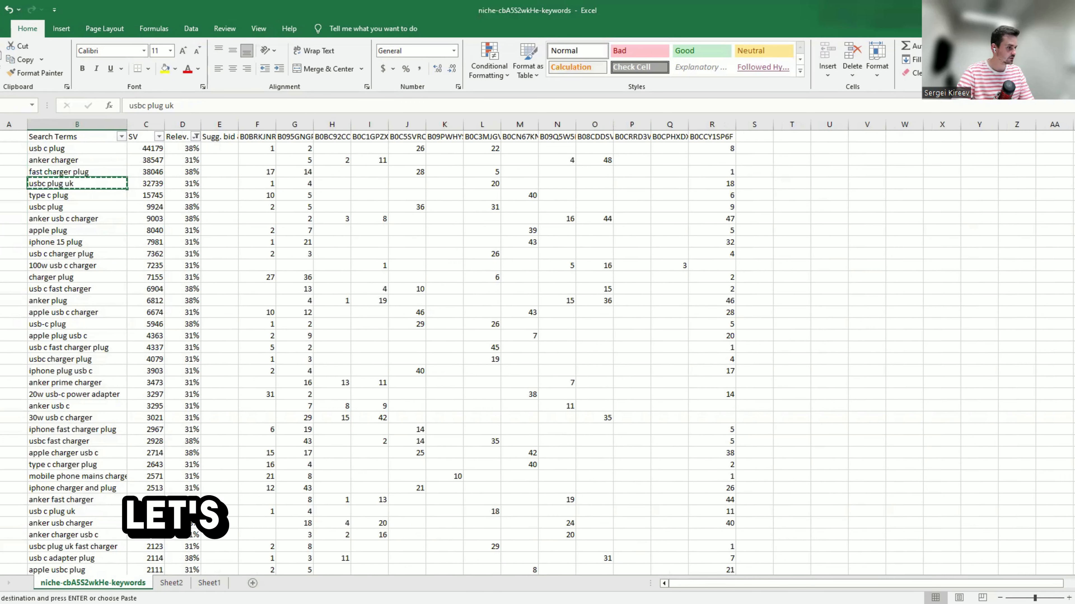
left_click(171, 583)
left_click(82, 289)
key("ctrl+v")
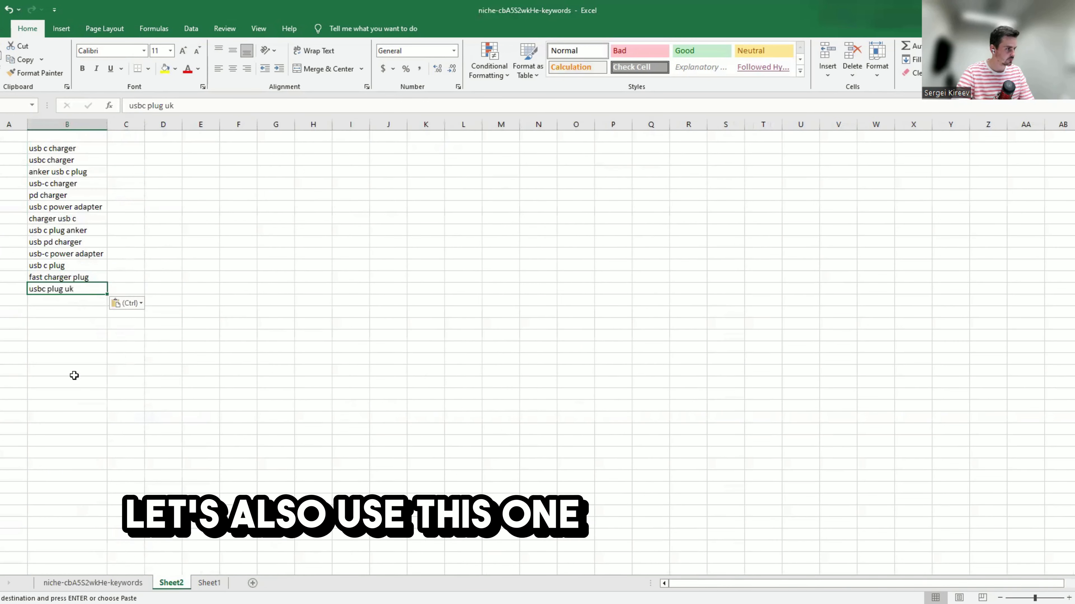
Check the highest search volumes on the keywords sheet and add "type c plug" to the end of the Sheet2 list
left_click(98, 584)
left_click_drag(146, 148, 148, 245)
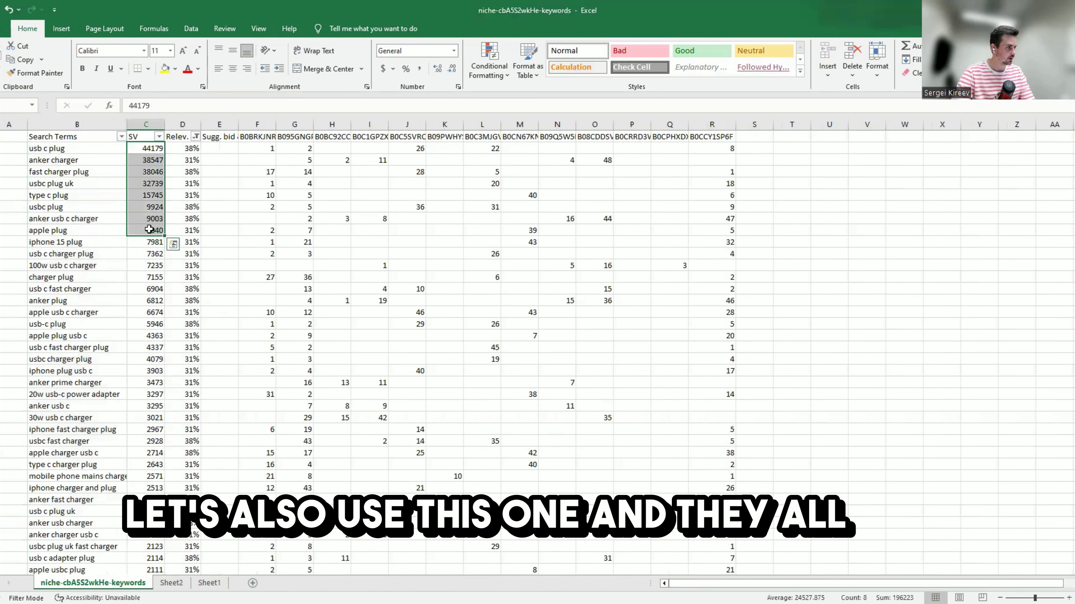
left_click(100, 194)
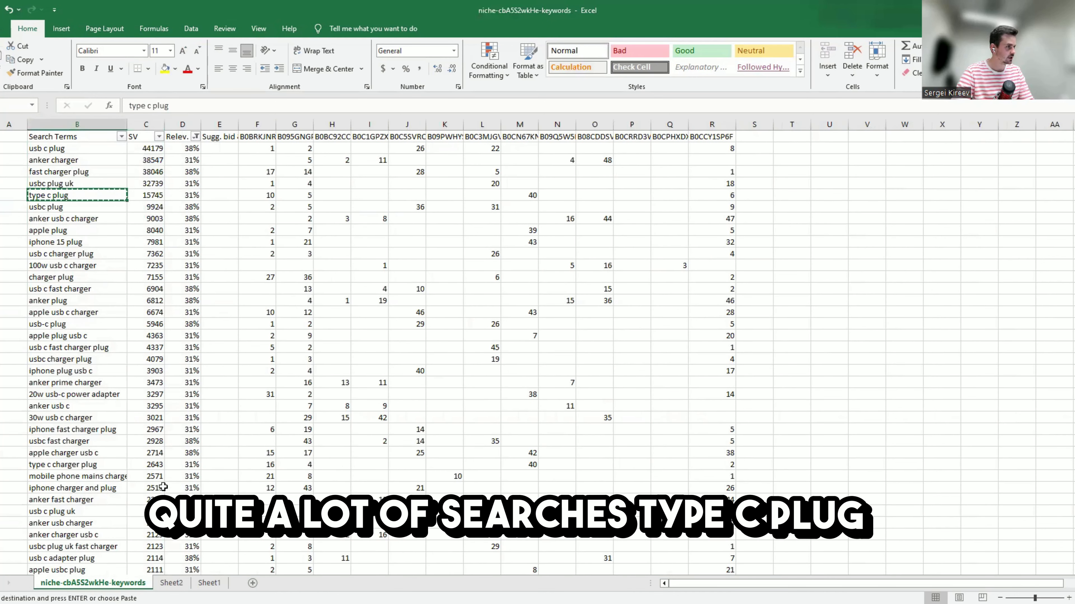
left_click(172, 583)
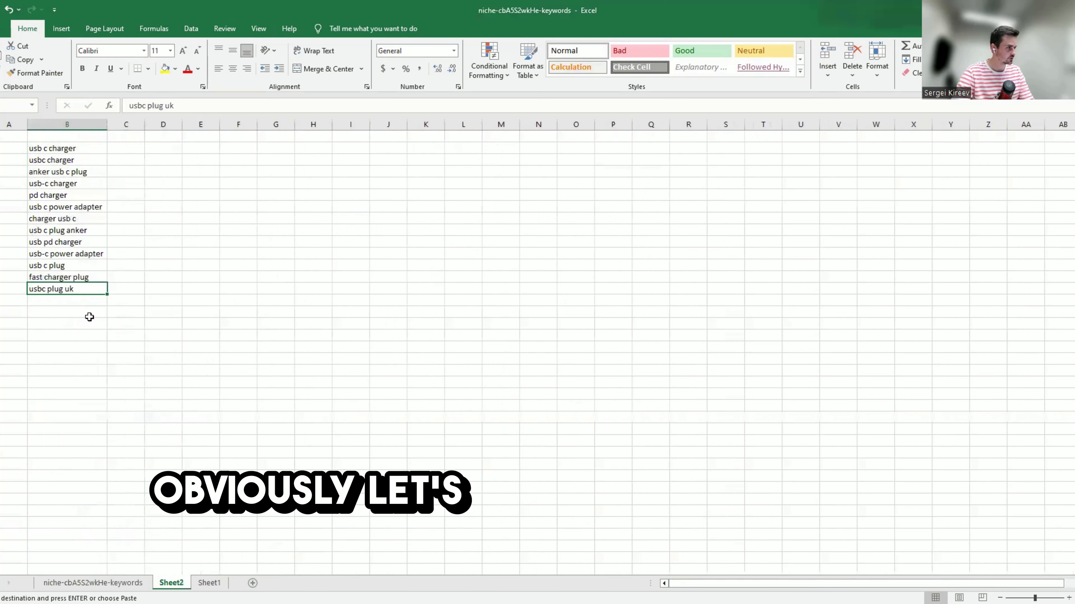
left_click(87, 300)
key("ctrl+v")
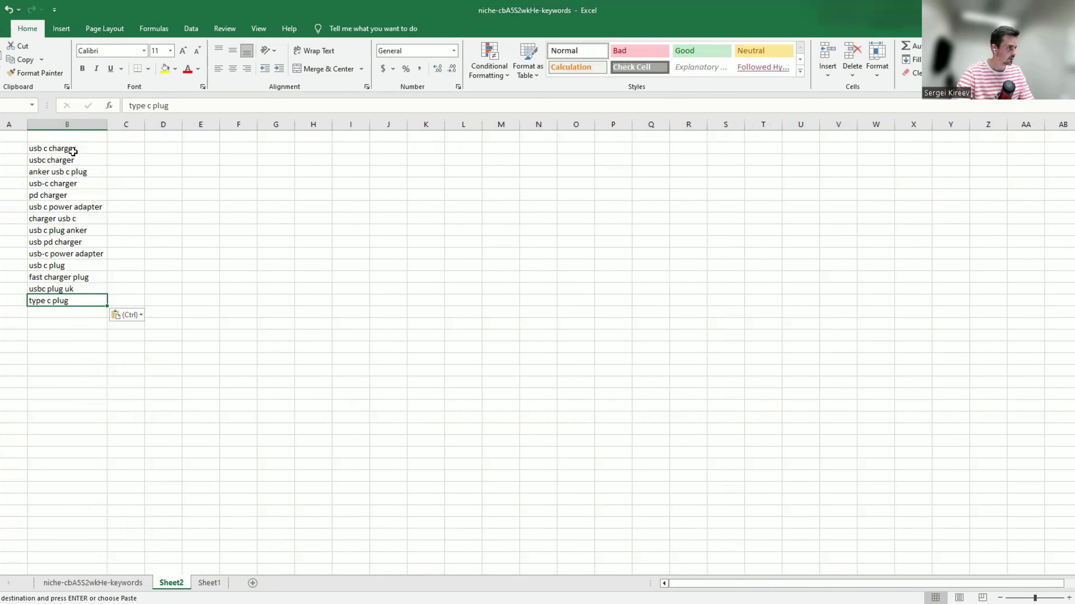
Review the following search terms and copy "apple plug" and "iphone 15 plug" below the last keyword in Sheet2
key("ctrl+Page_Up")
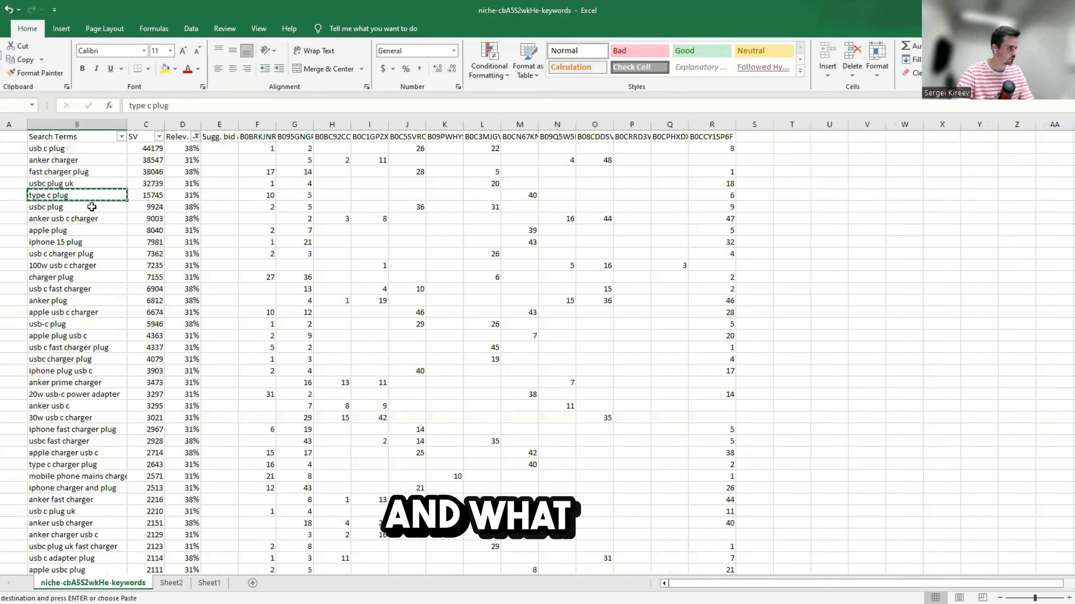
left_click(105, 221)
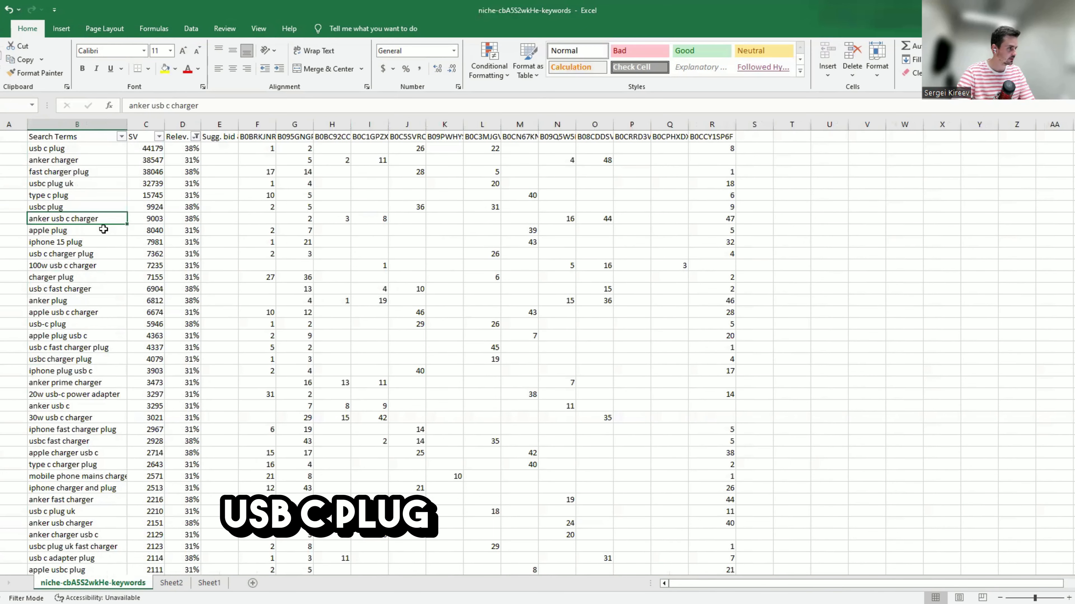
left_click(107, 244)
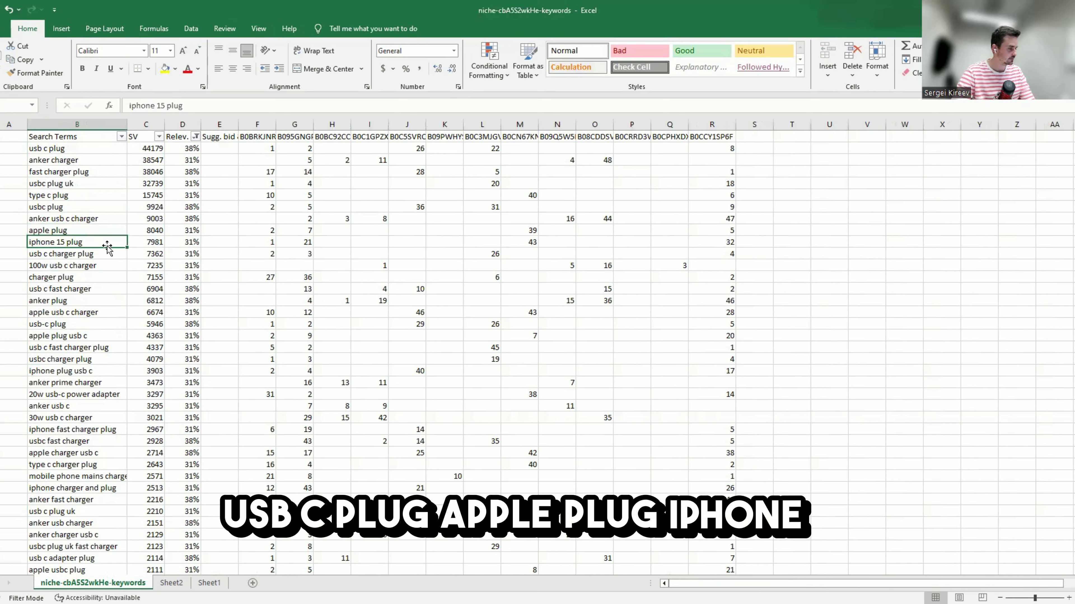
left_click(107, 255)
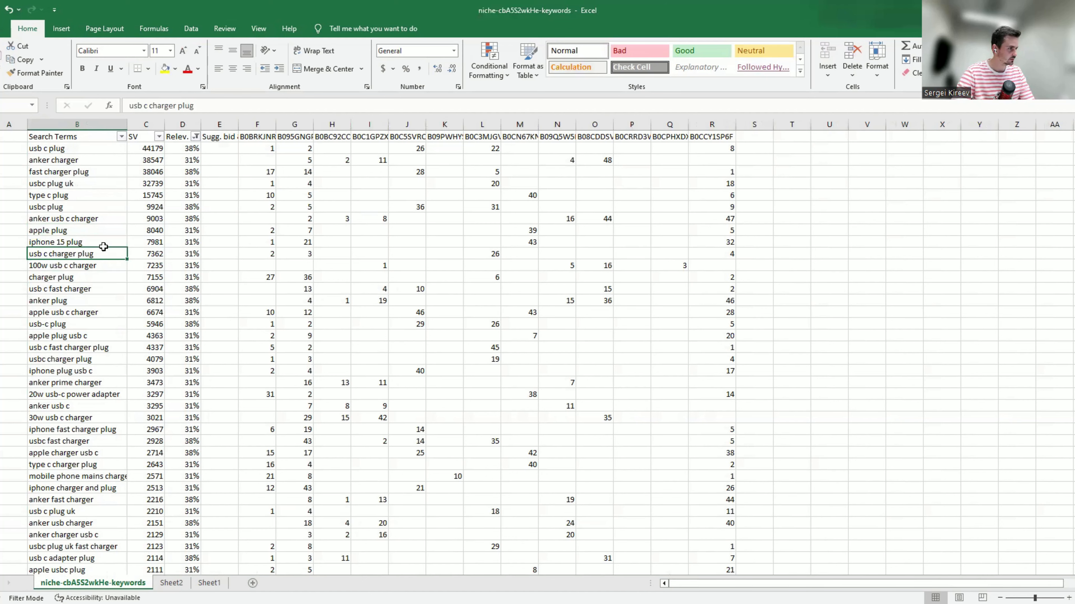
left_click_drag(98, 232, 96, 244)
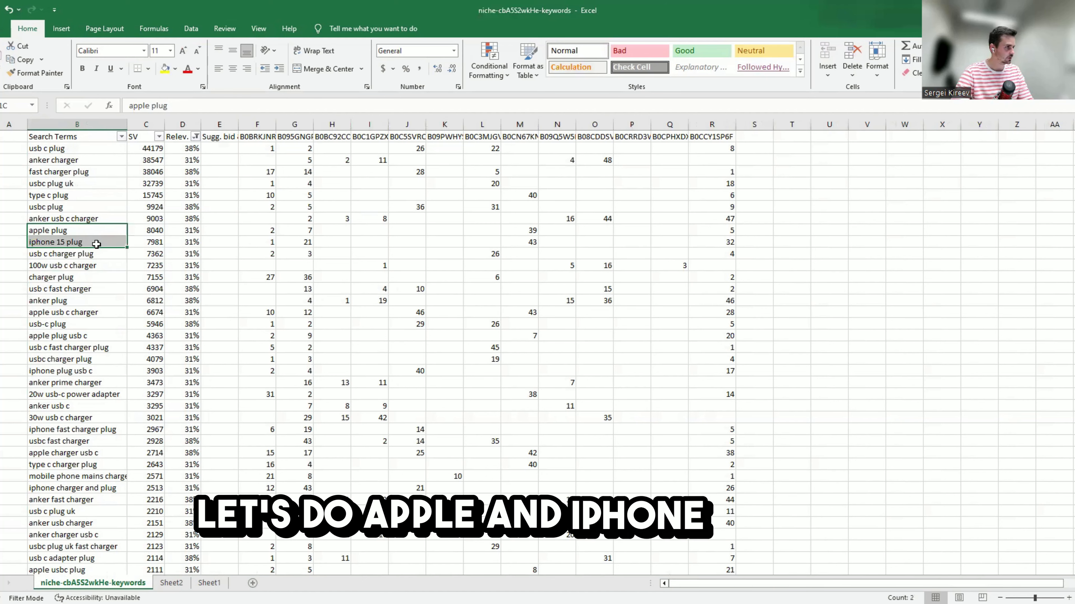
key("ctrl+Page_Down")
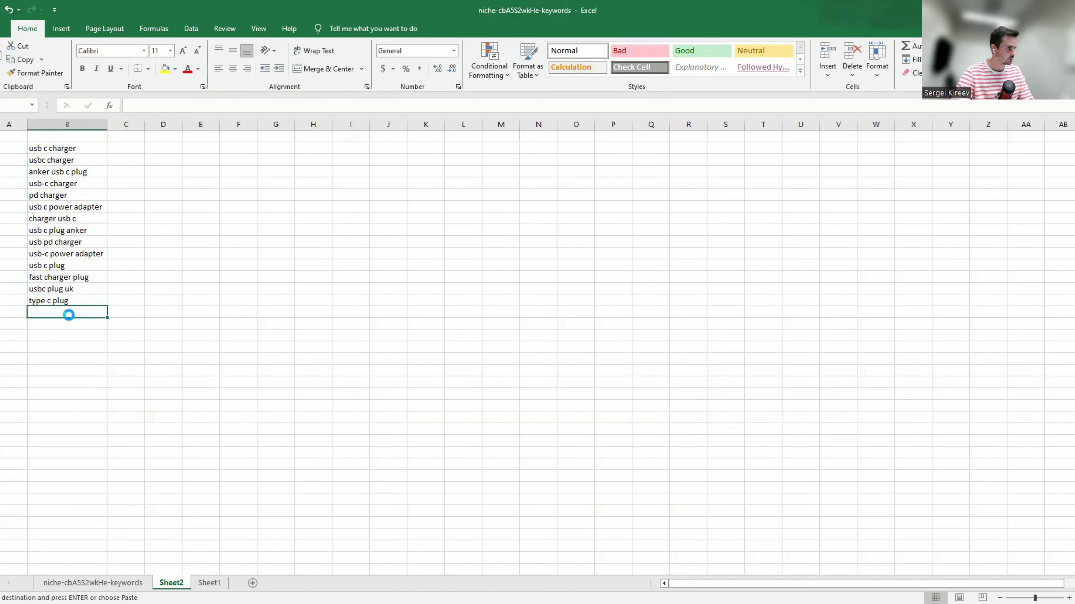
Copy the search term "charger plug" from the keywords sheet to the end of the Sheet2 list
left_click(90, 584)
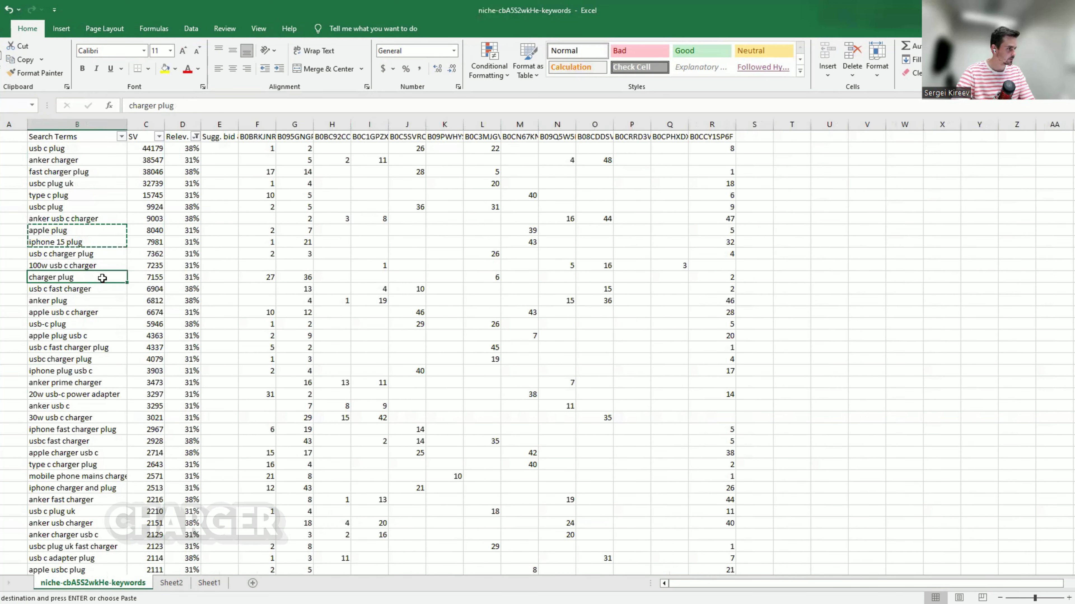
key("Escape")
key("ctrl+c")
left_click(171, 583)
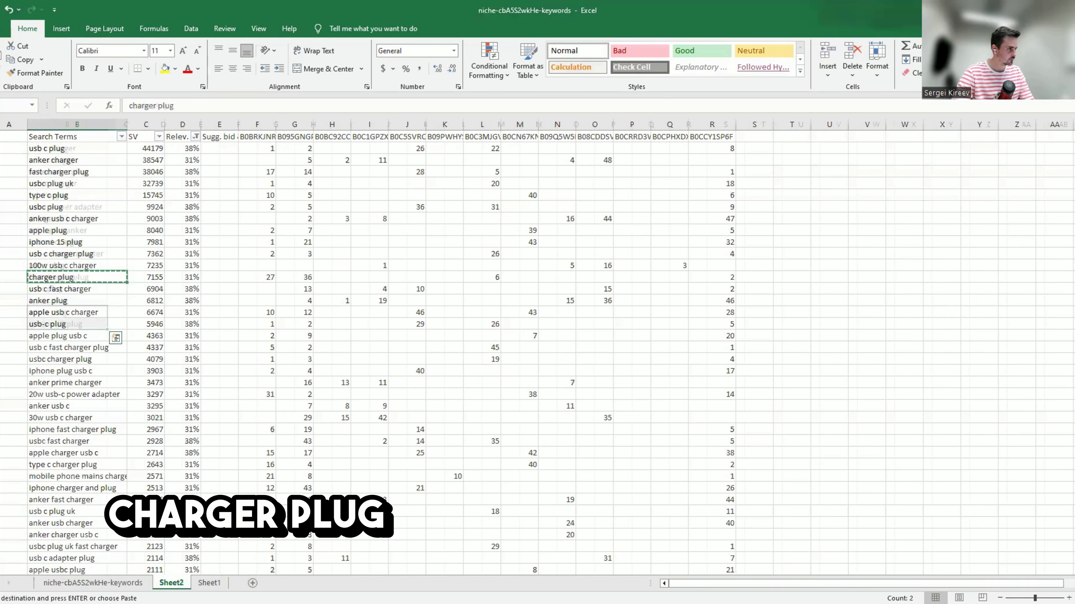
left_click(94, 334)
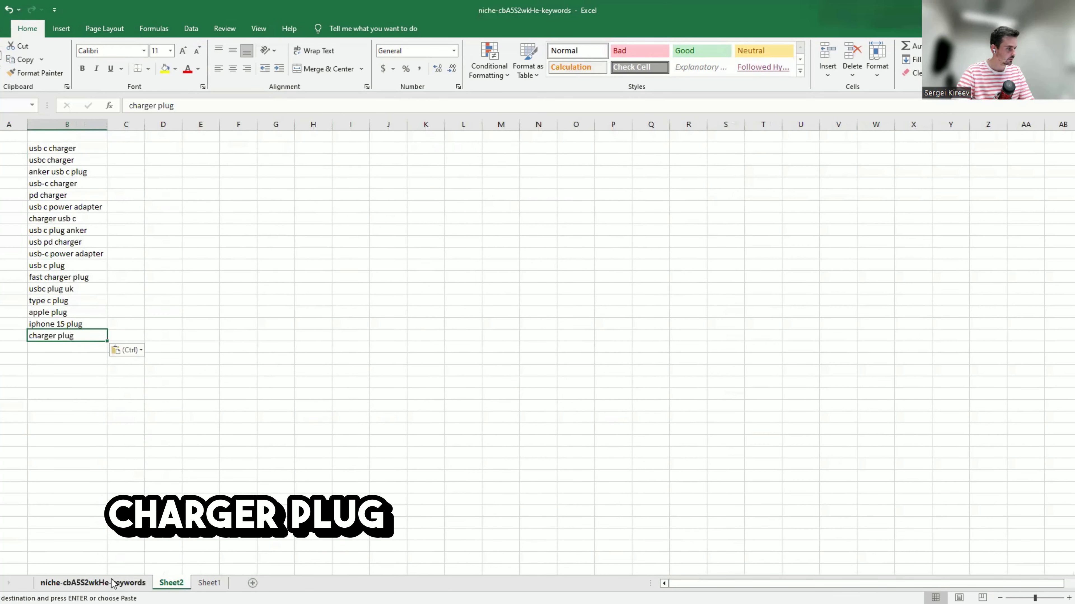
Review the remaining lower-volume search terms on the keywords sheet for further candidates
left_click(112, 584)
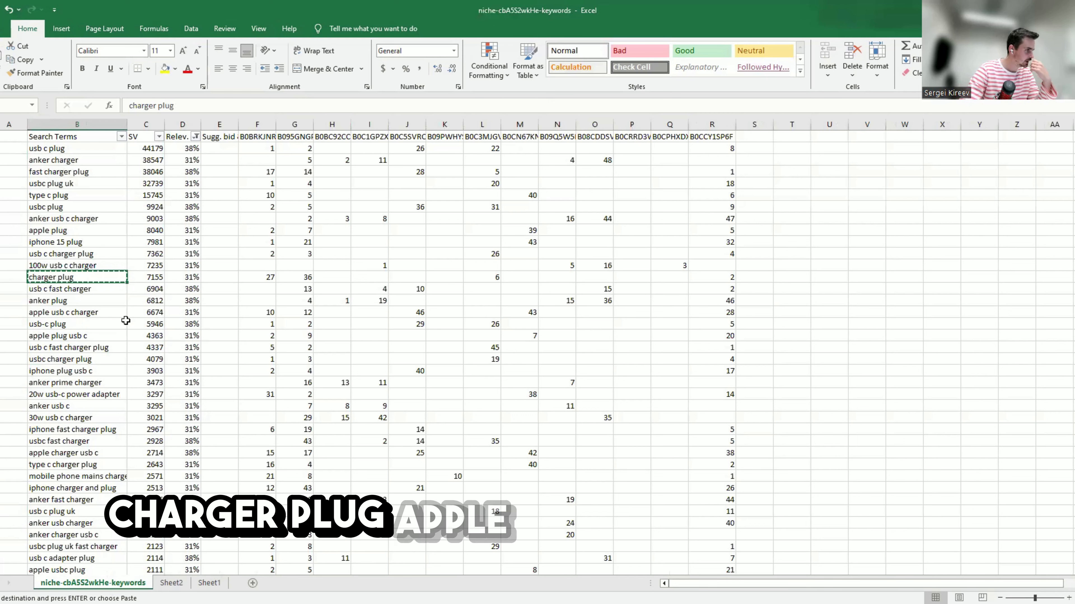
key("Escape")
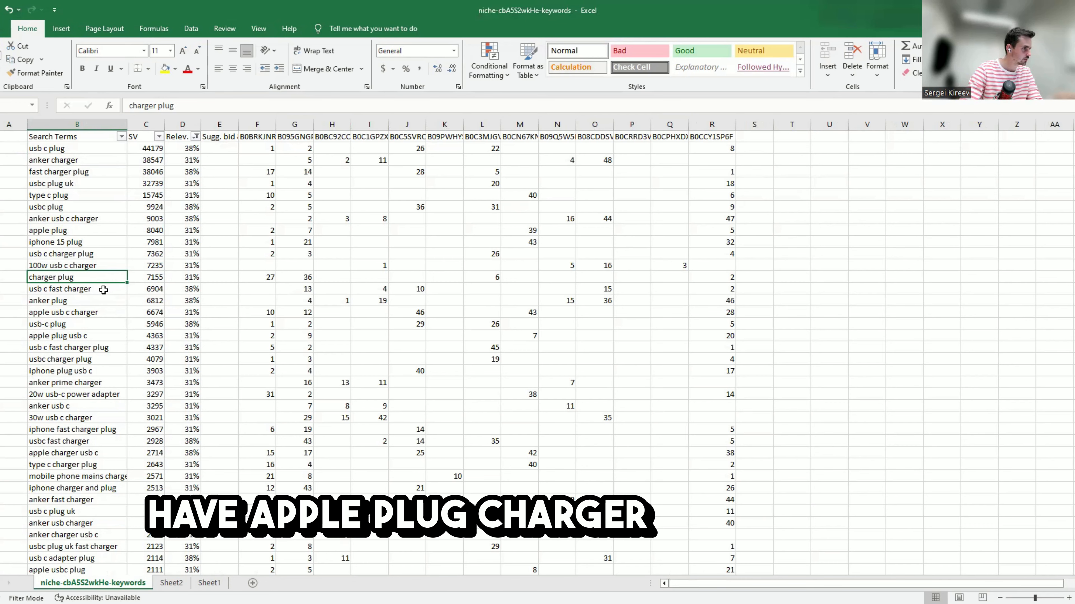
scroll(103, 287, "down", 1)
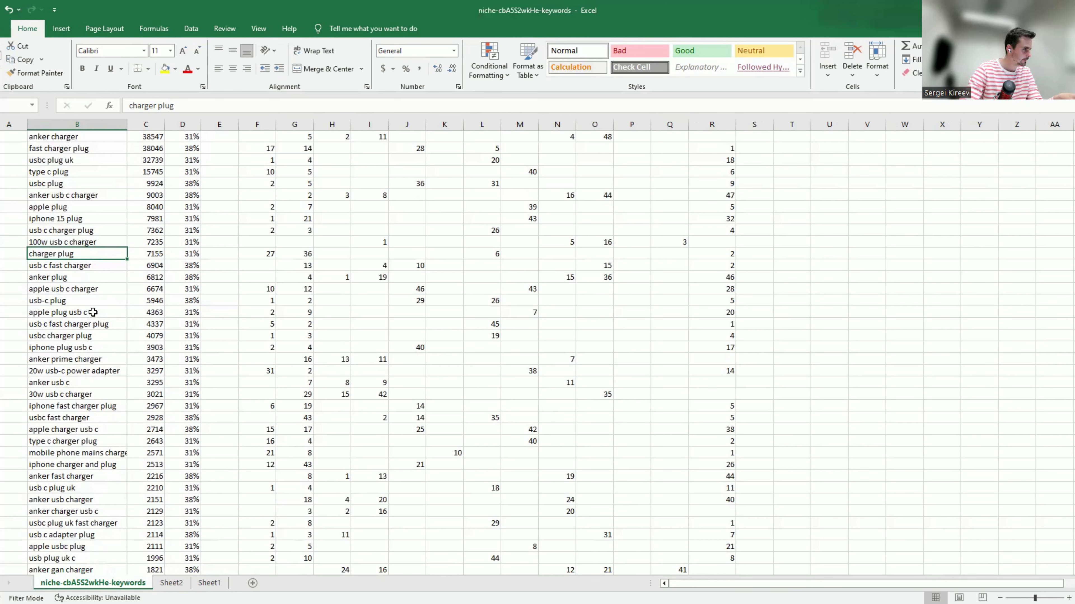
scroll(93, 313, "down", 1)
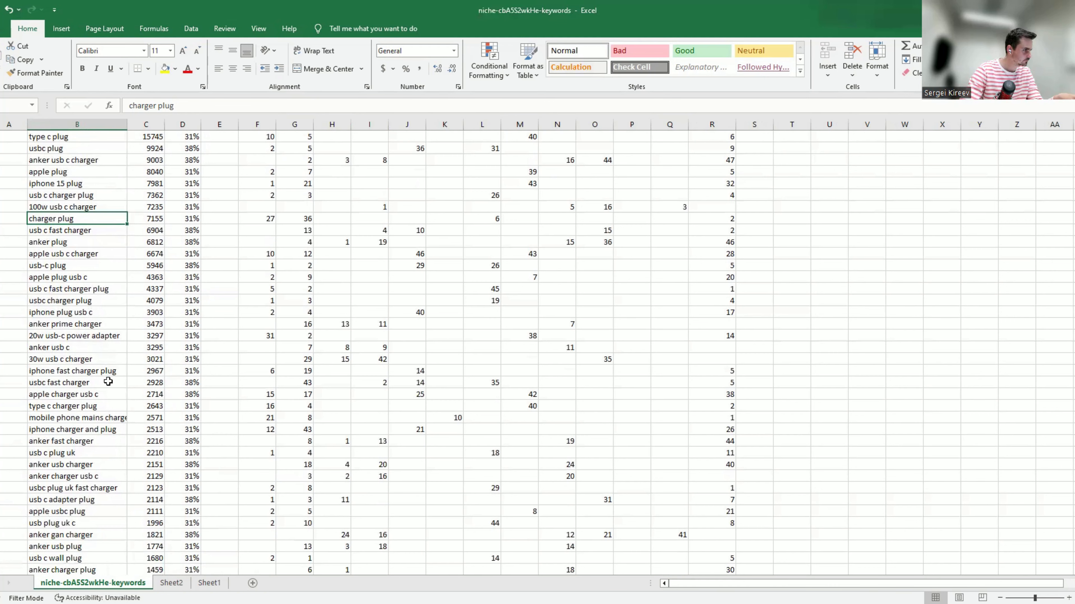
scroll(107, 389, "down", 1)
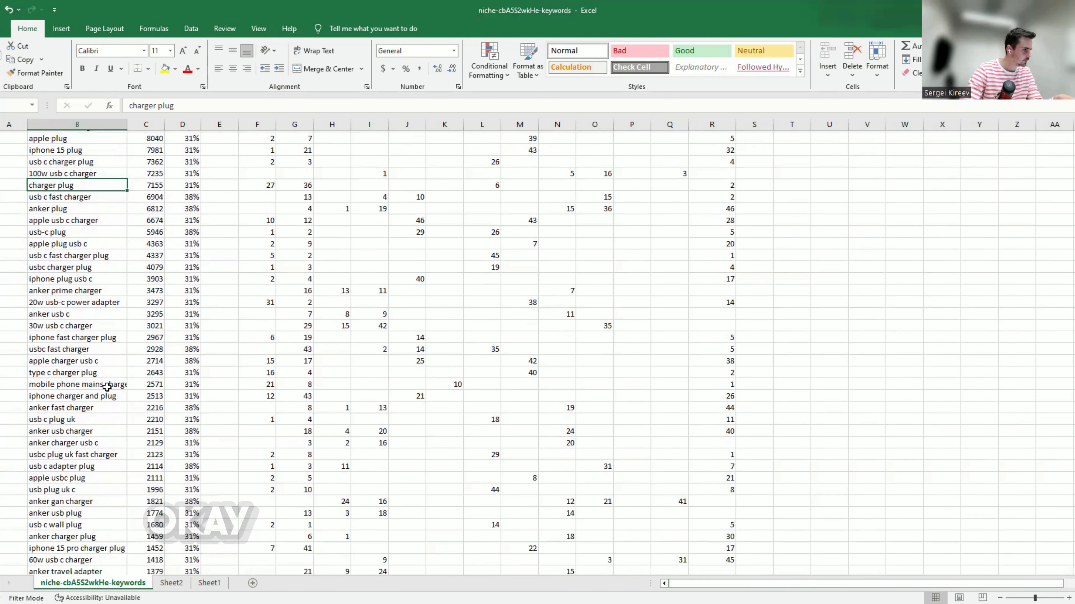
scroll(106, 390, "up", 3)
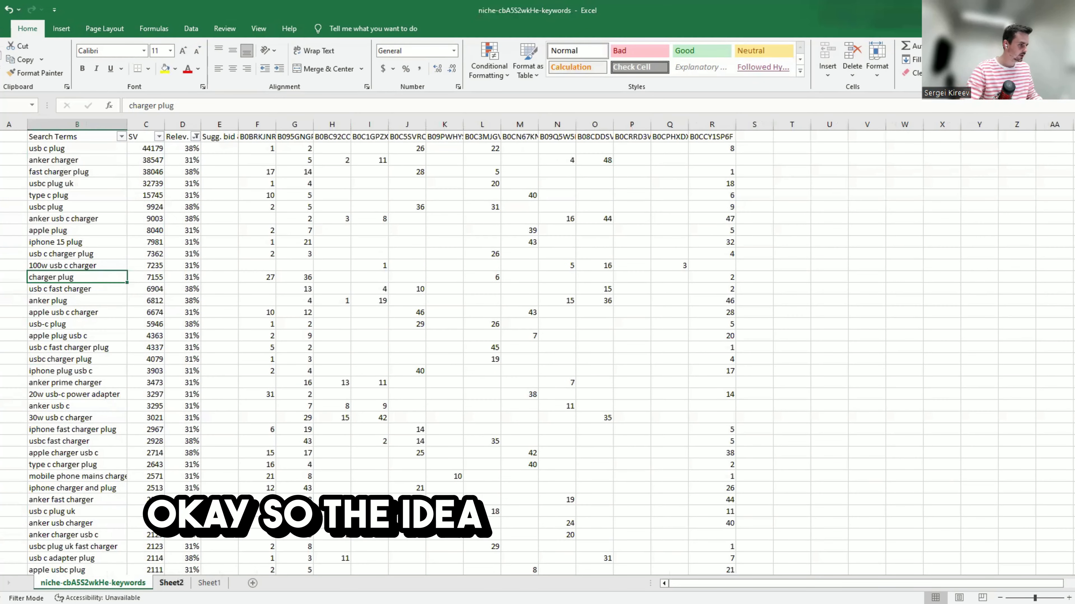
Clear the near-duplicate keywords "usbc charger" and "usb-c charger" from the Sheet2 list
left_click(171, 583)
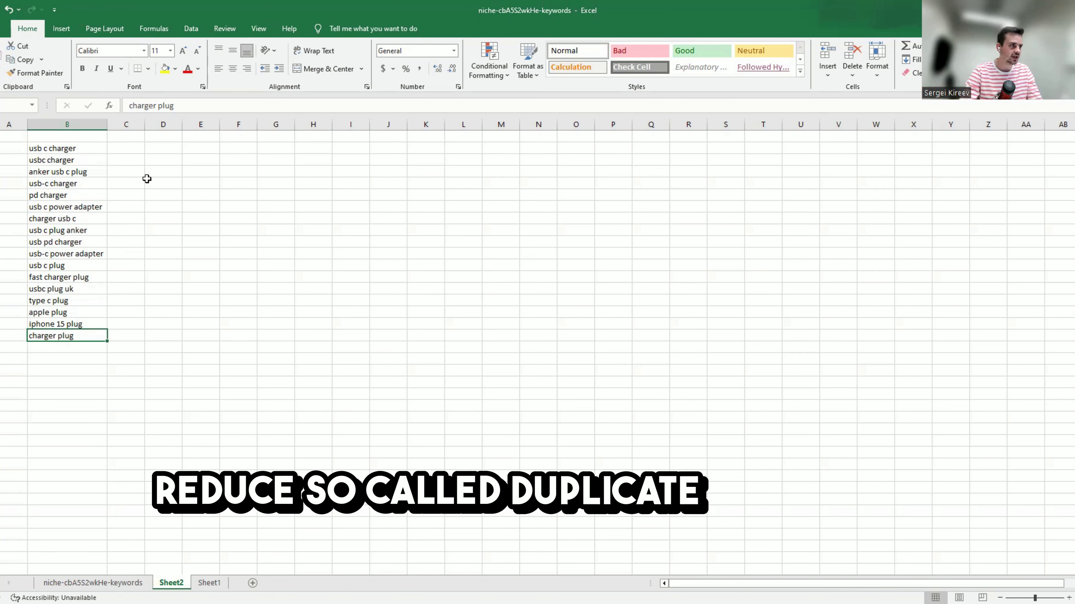
left_click(89, 148)
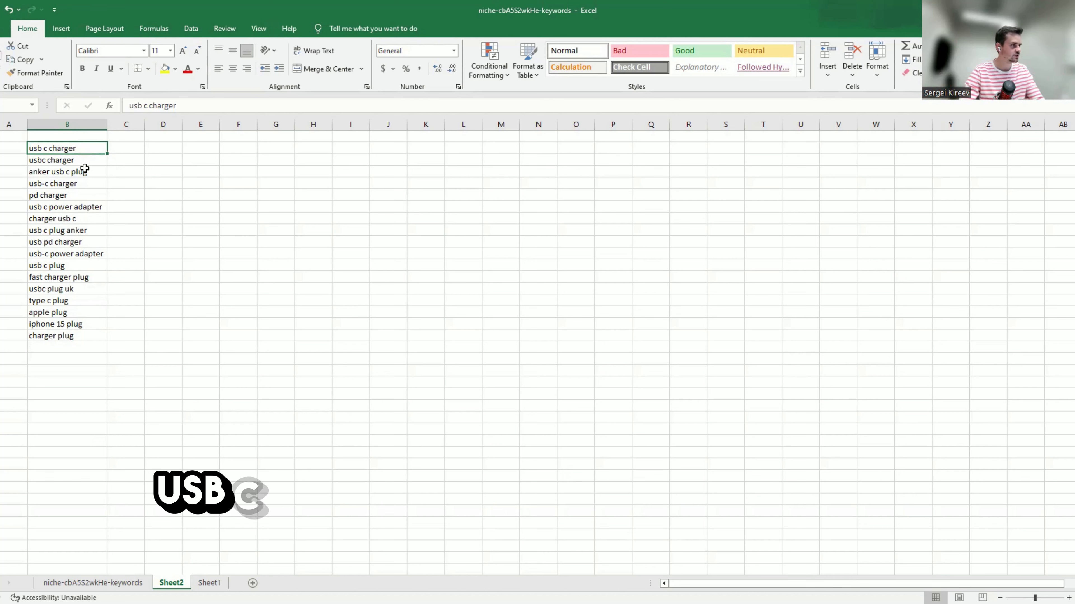
left_click(87, 162)
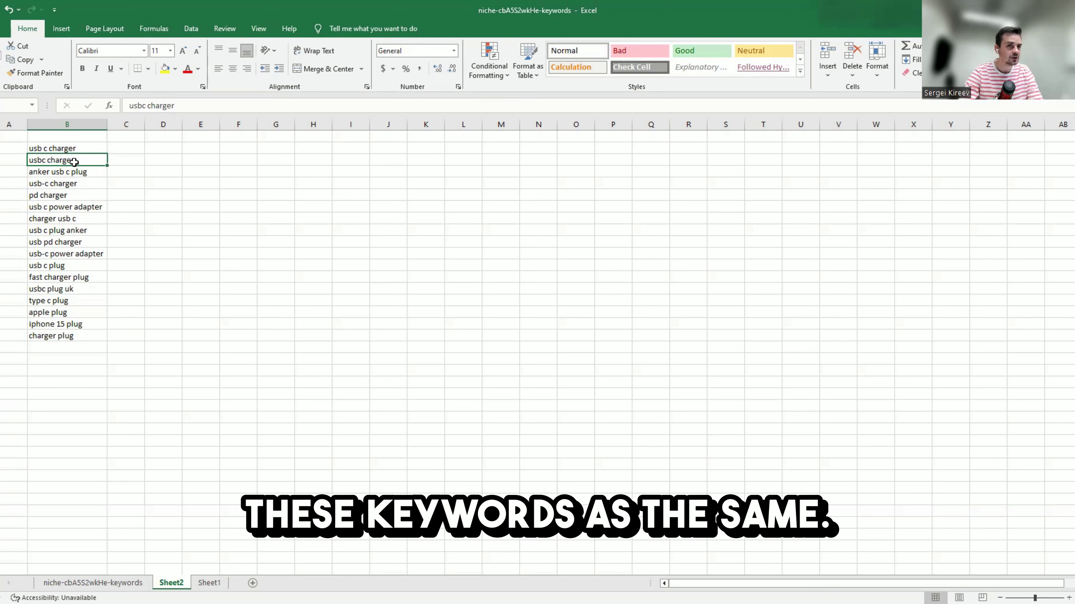
key("Delete")
left_click(134, 195)
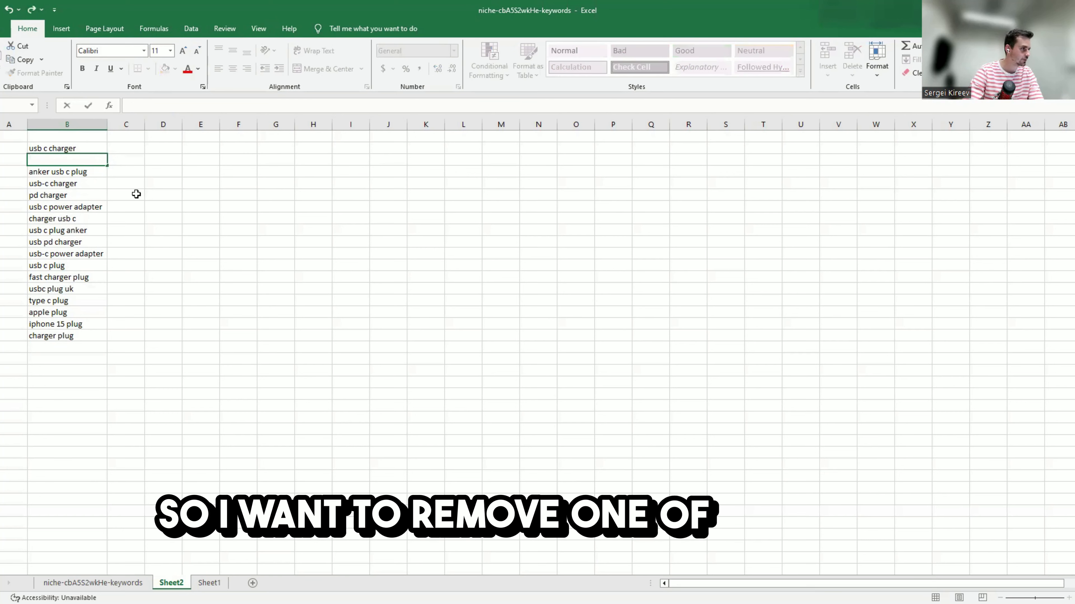
left_click(75, 185)
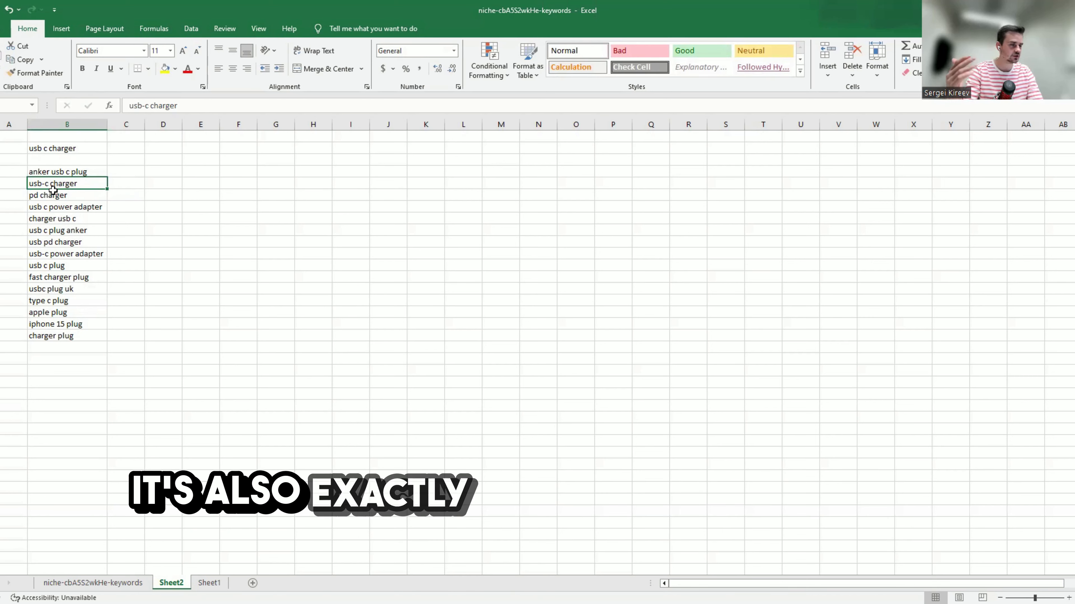
key("Delete")
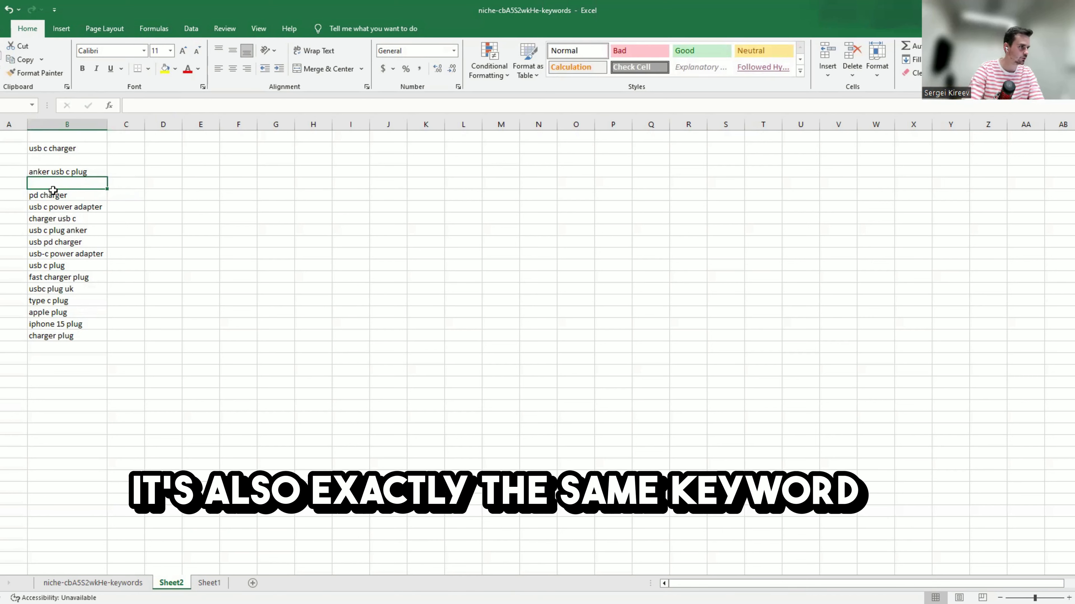
Clear the branded keywords "usb c plug anker" and "anker usb c plug" from the Sheet2 list
left_click(80, 218)
left_click(89, 231)
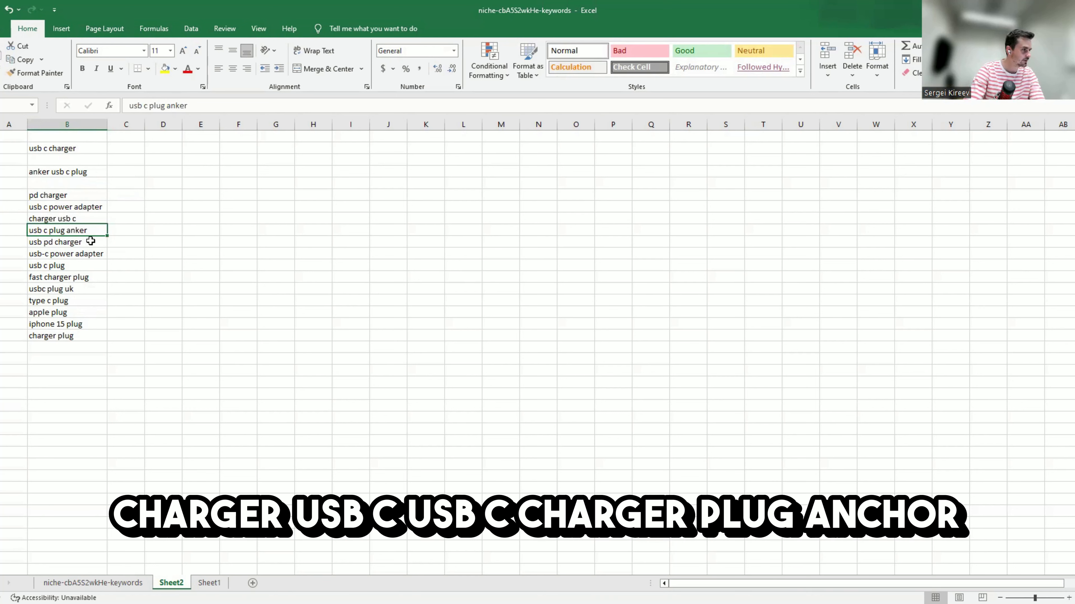
key("Delete")
left_click(82, 167)
key("Delete")
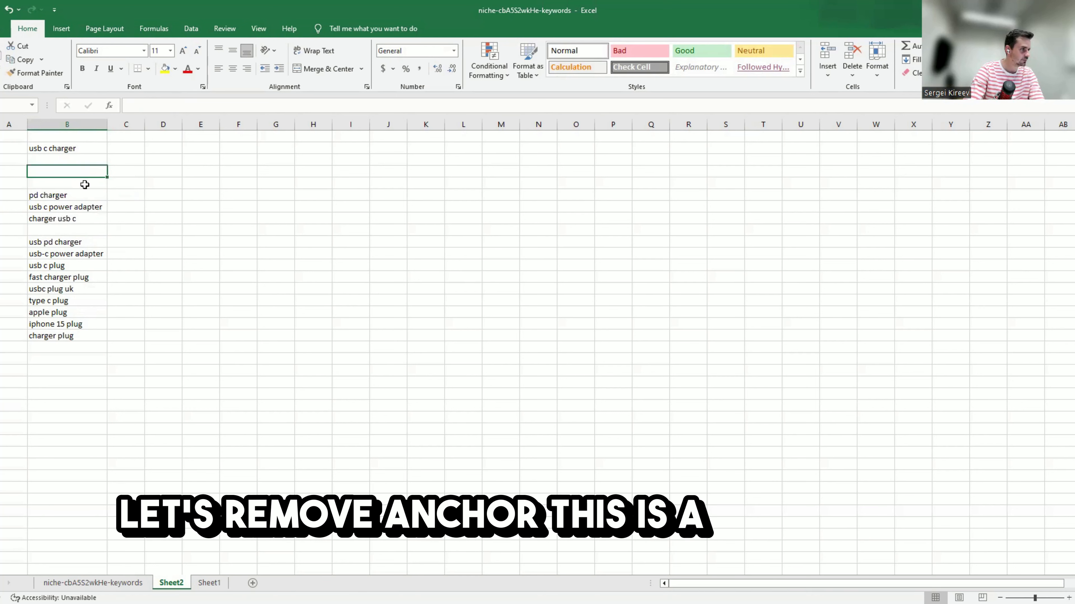
Go through the remaining Sheet2 keywords from "usb pd charger" down to "charger plug" one by one
left_click(100, 241)
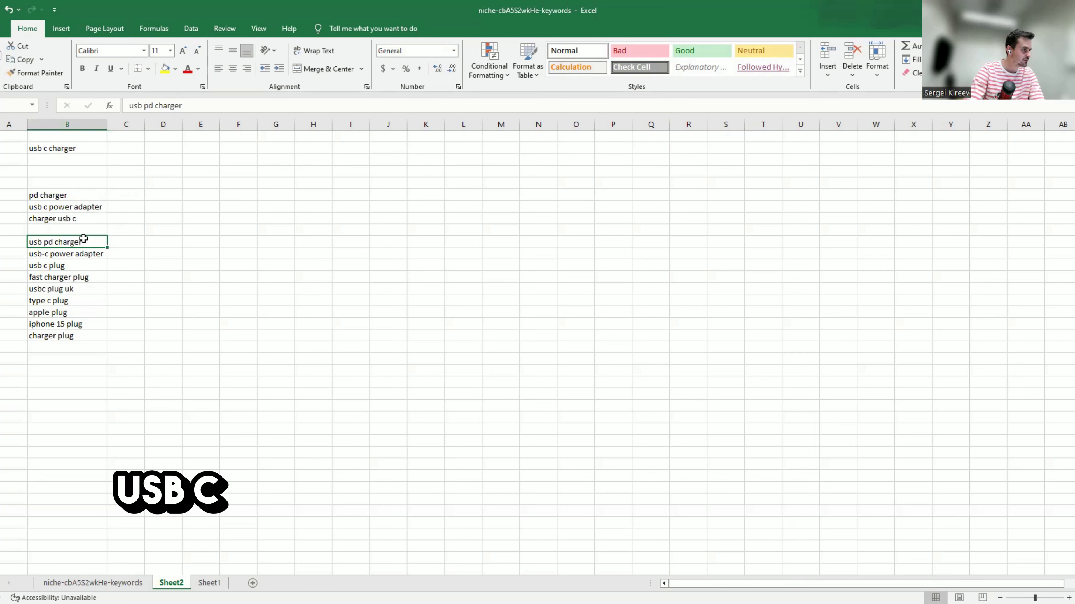
left_click(96, 254)
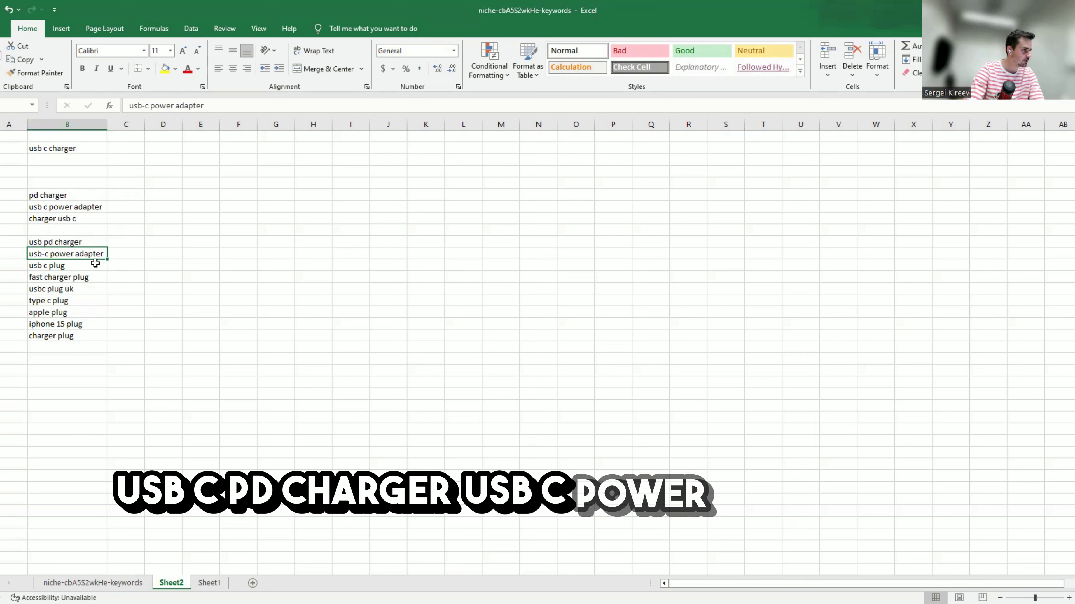
left_click(99, 265)
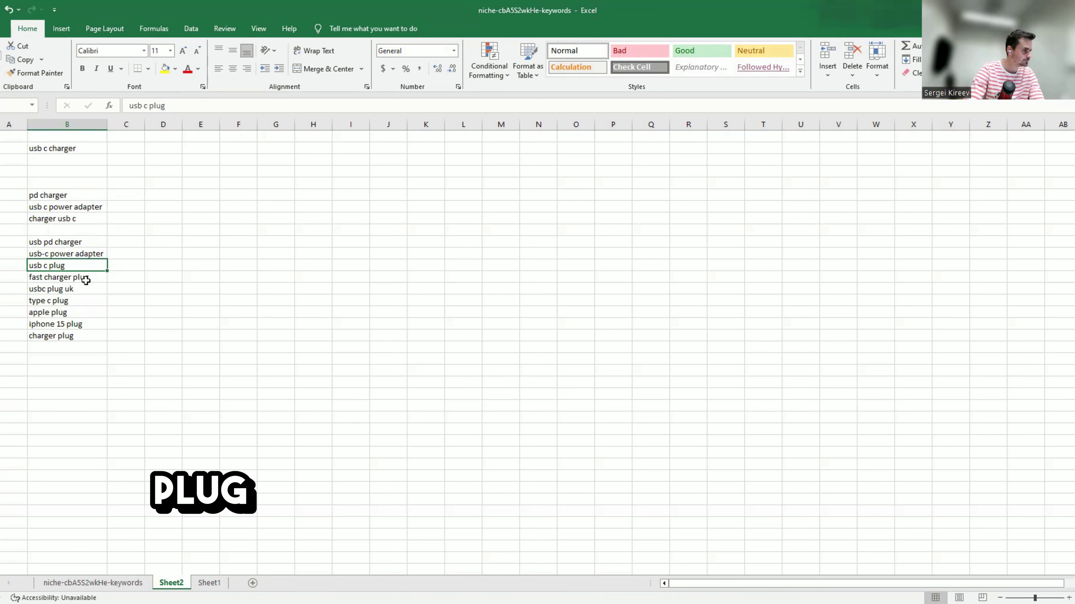
left_click(87, 289)
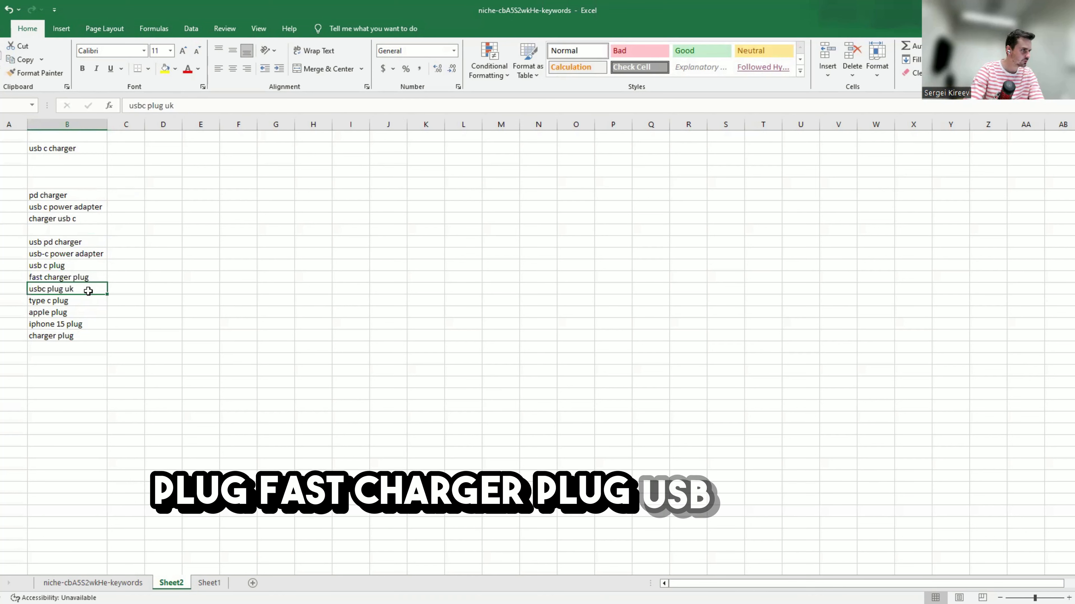
left_click(87, 300)
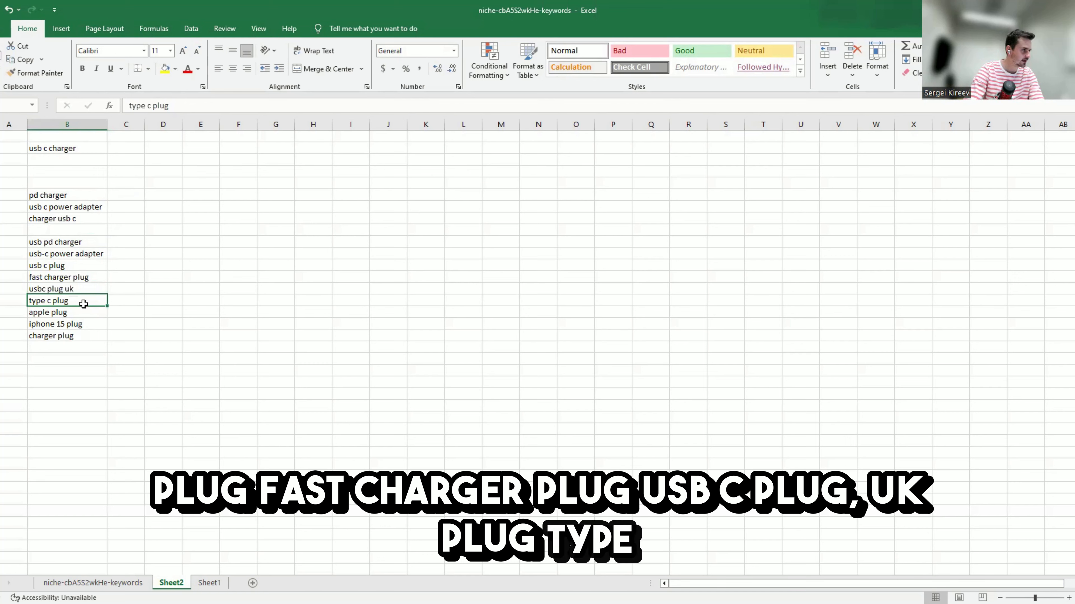
left_click(83, 313)
left_click(80, 324)
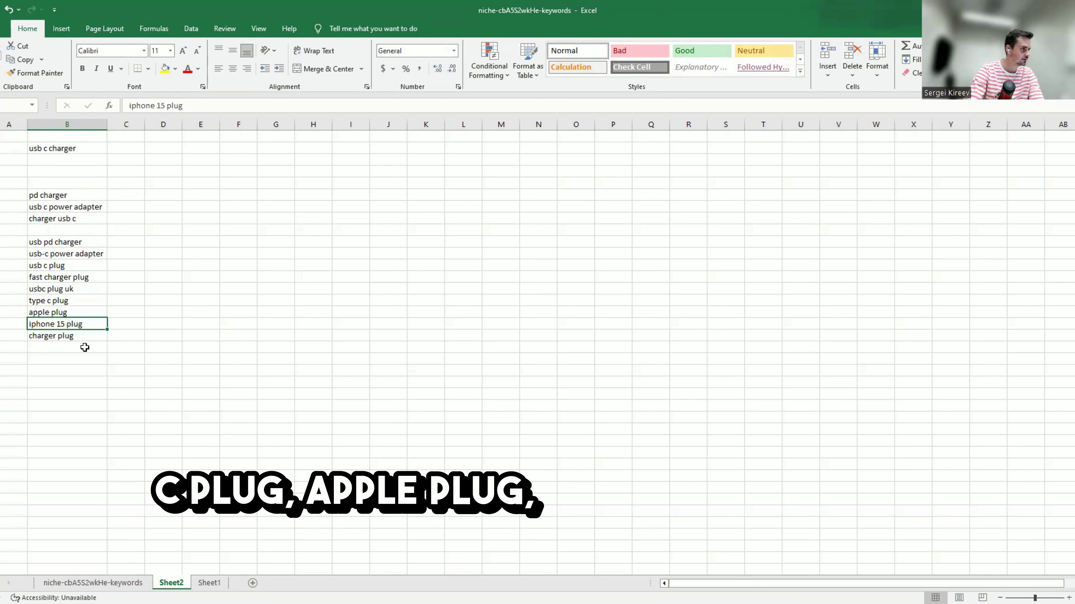
left_click(84, 339)
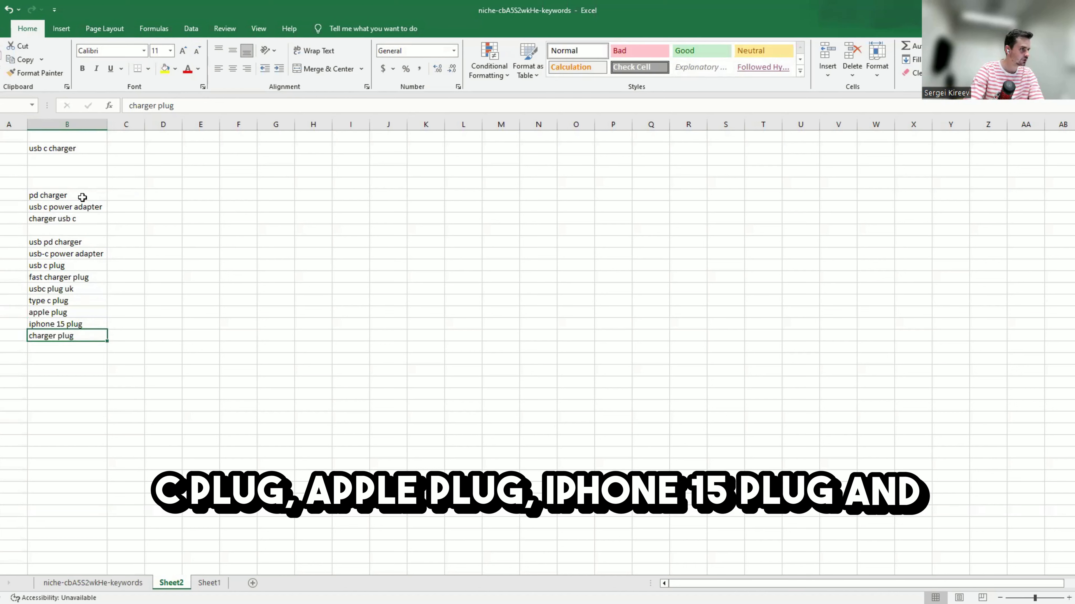
Close the gaps in the Sheet2 list by moving the two lower keyword blocks up directly beneath "usb c charger"
mouse_move(80, 184)
left_mouse_down()
mouse_move(81, 228)
mouse_move(88, 181)
left_mouse_up()
left_click_drag(64, 242, 61, 344)
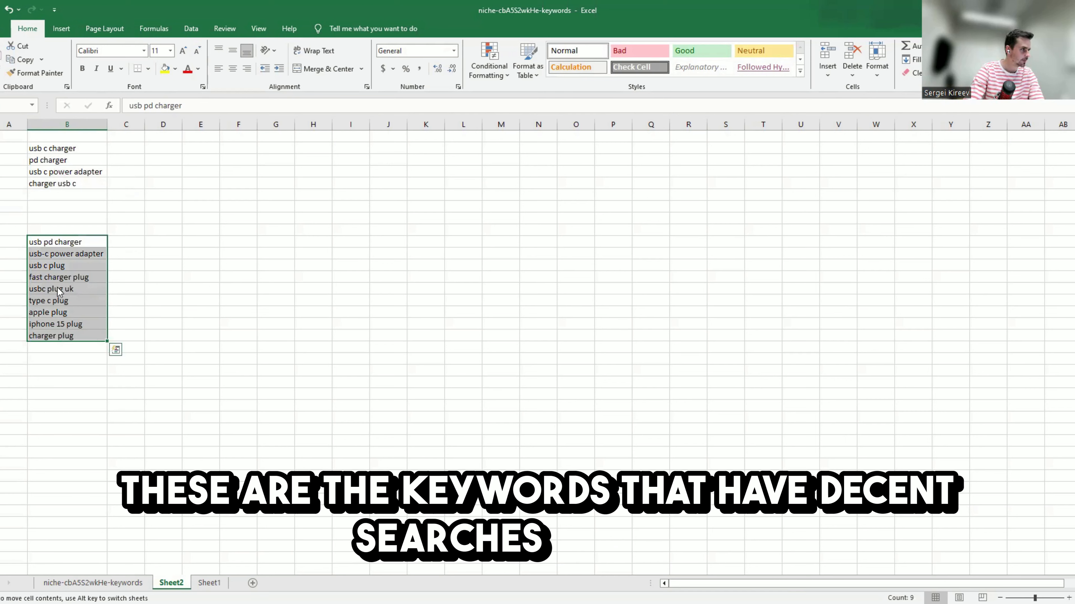
left_click_drag(60, 291, 67, 149)
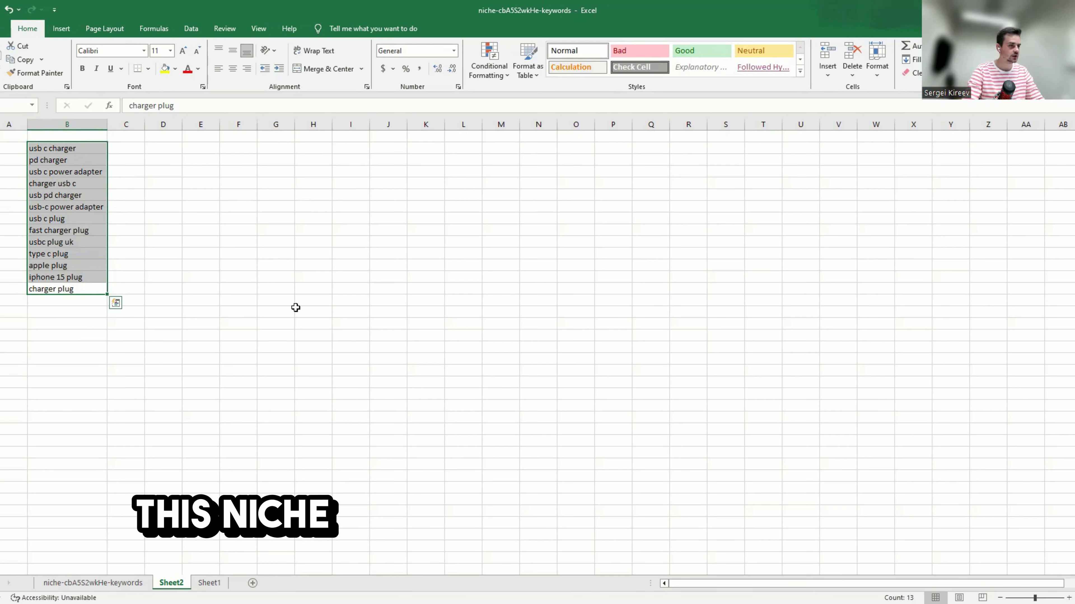
left_click(93, 288)
Enter the heading "Phrase match" in the empty cell above the Sheet2 keyword list
left_click(89, 139)
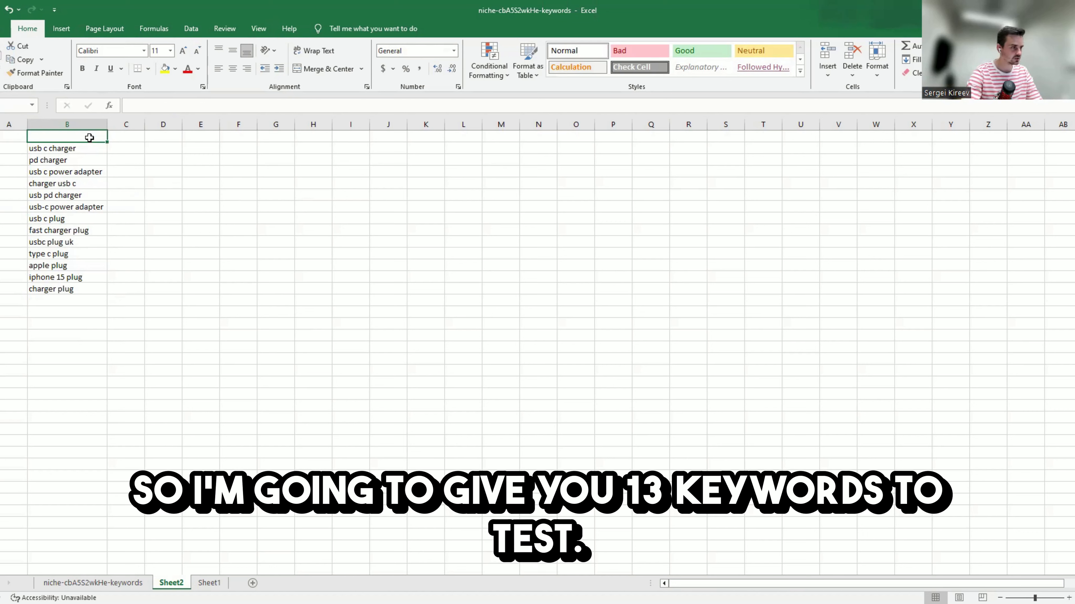
type("P")
key("BackSpace")
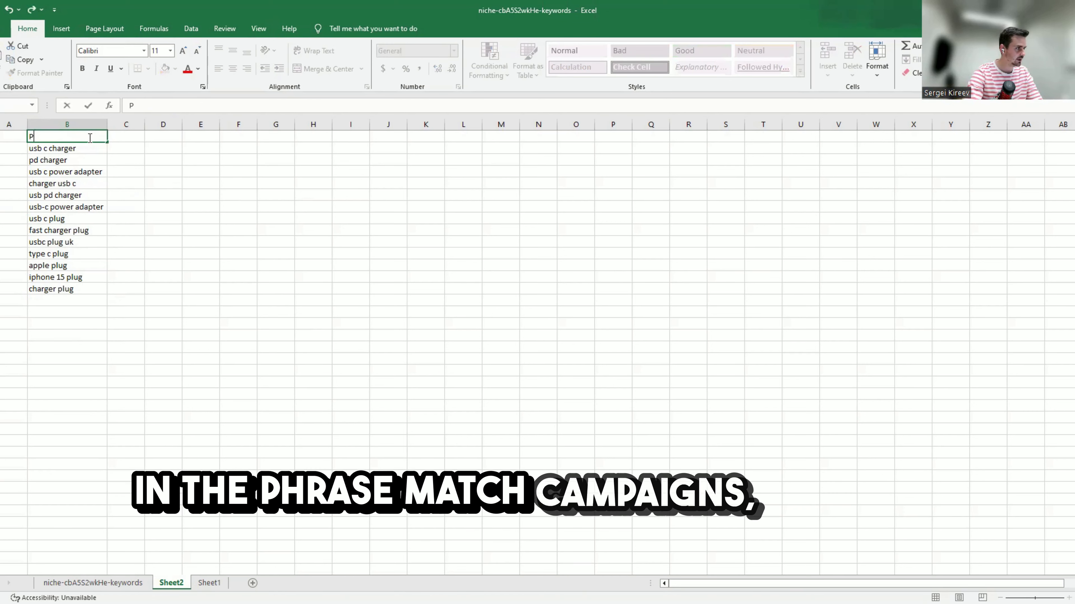
type("hrase match")
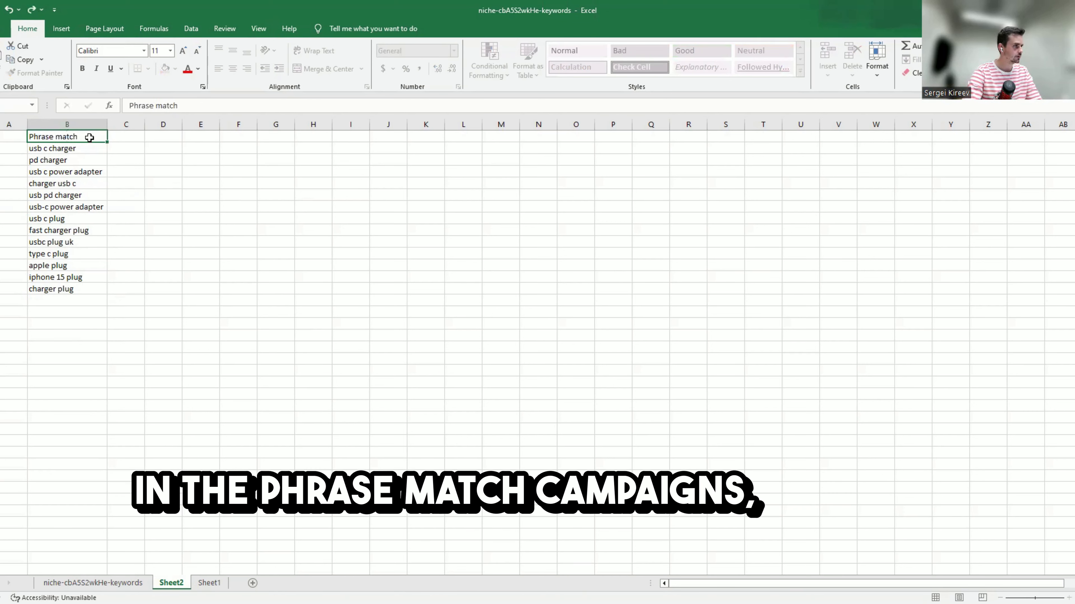
key("Return")
Extend the "Phrase match" heading with the note ". 1 campaign per each keyword in phrase."
left_click(123, 133)
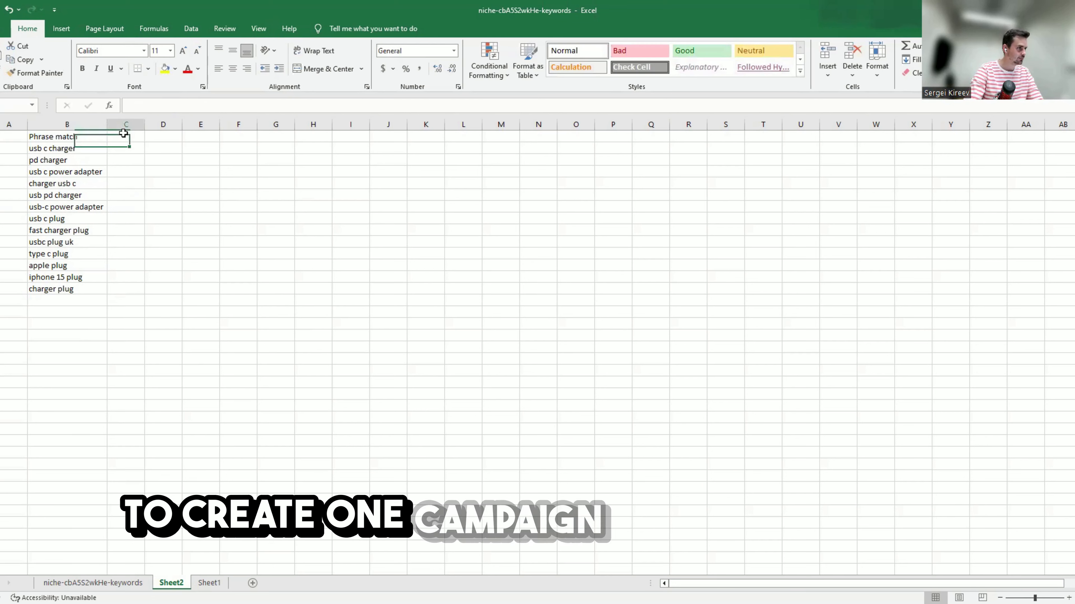
left_click(80, 137)
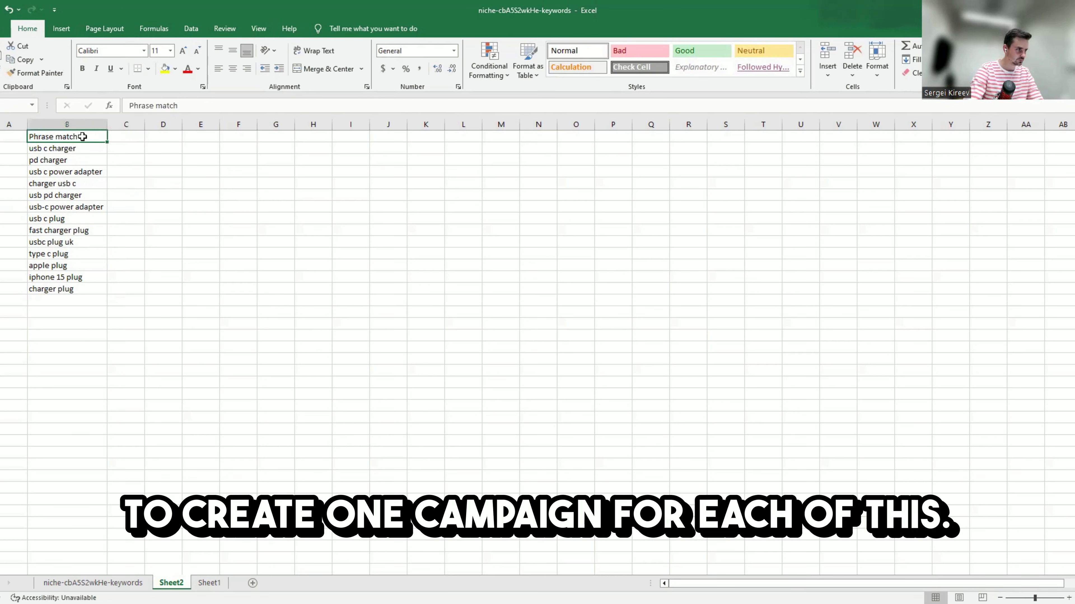
double_click(98, 140)
type(". 1 ca")
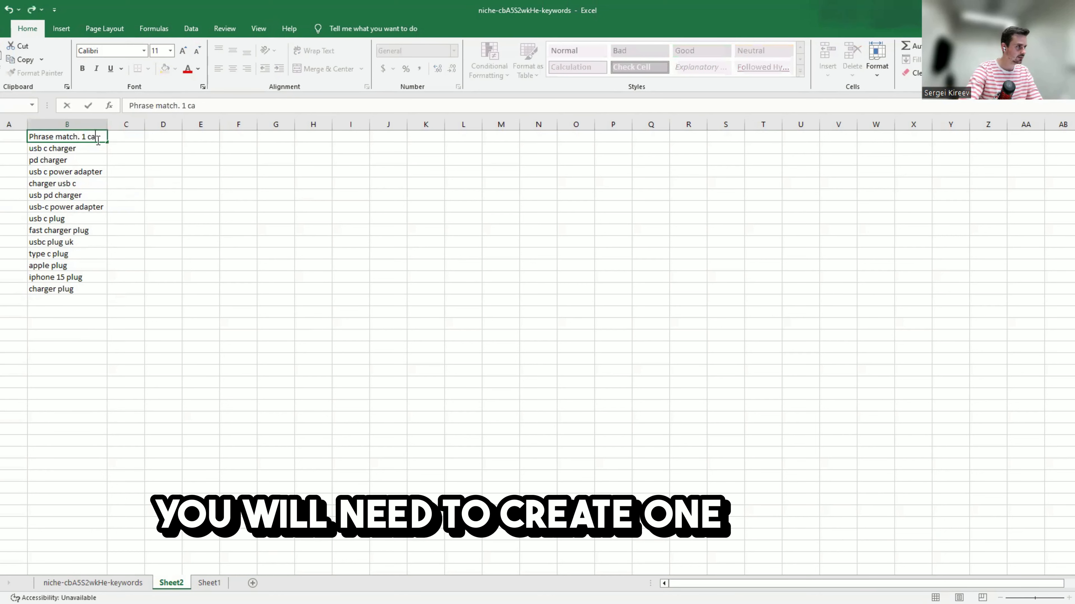
type("mpaign per ea")
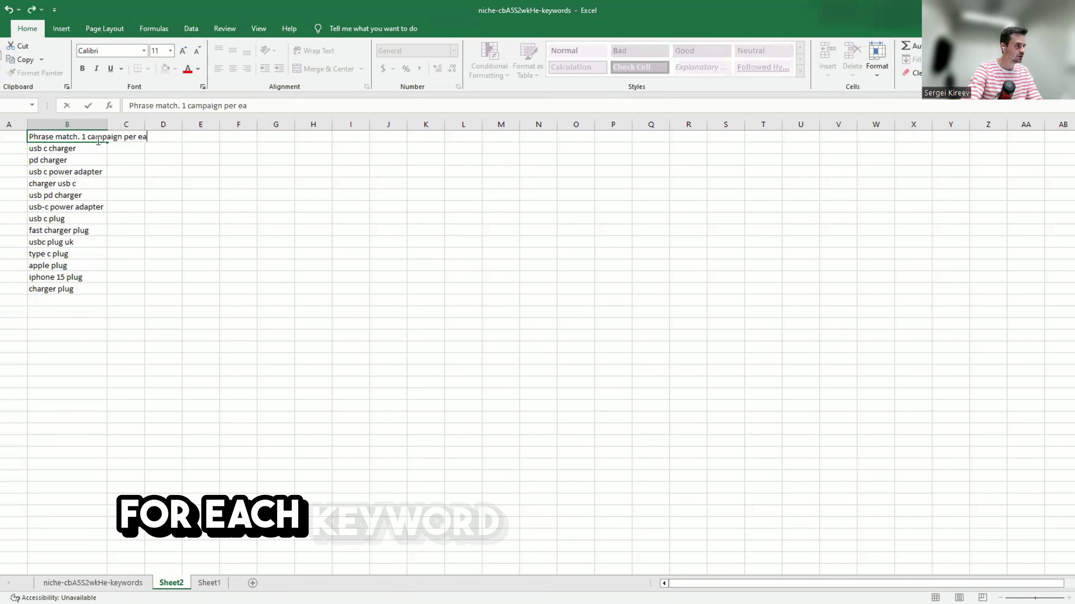
type("ch keyword in")
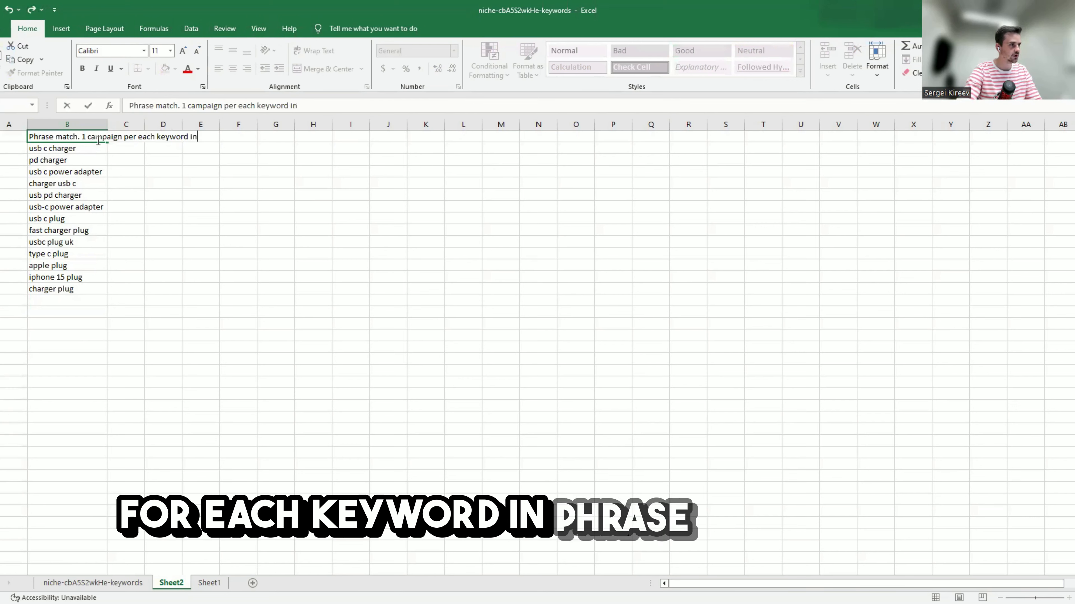
type(" phrase. ")
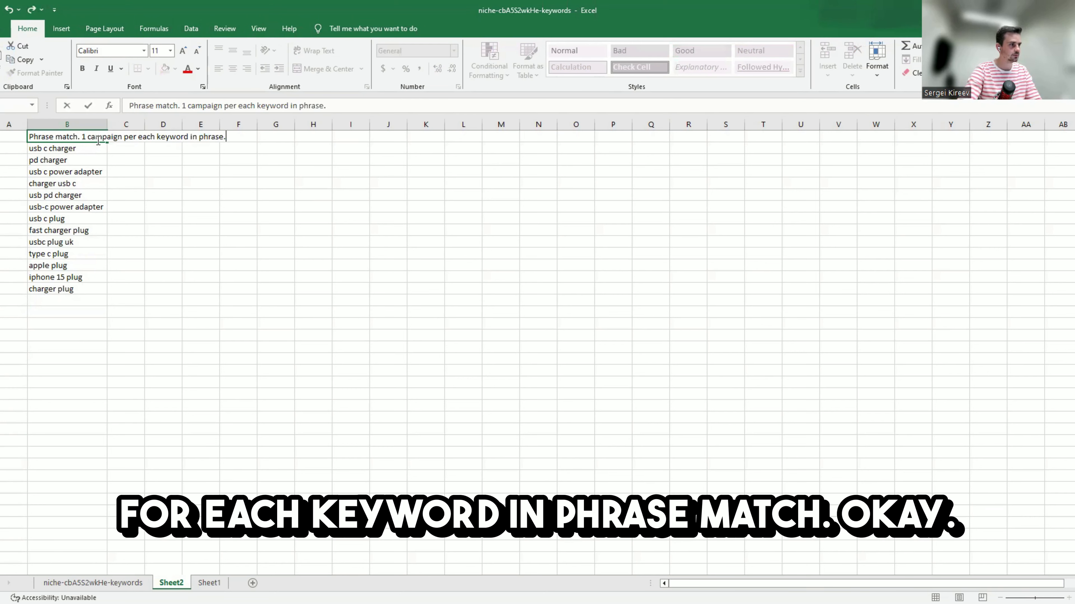
Extend the "Phrase match" heading with "You will assign $5/day and assing suggested bid." and widen column B to fit it
type("You will")
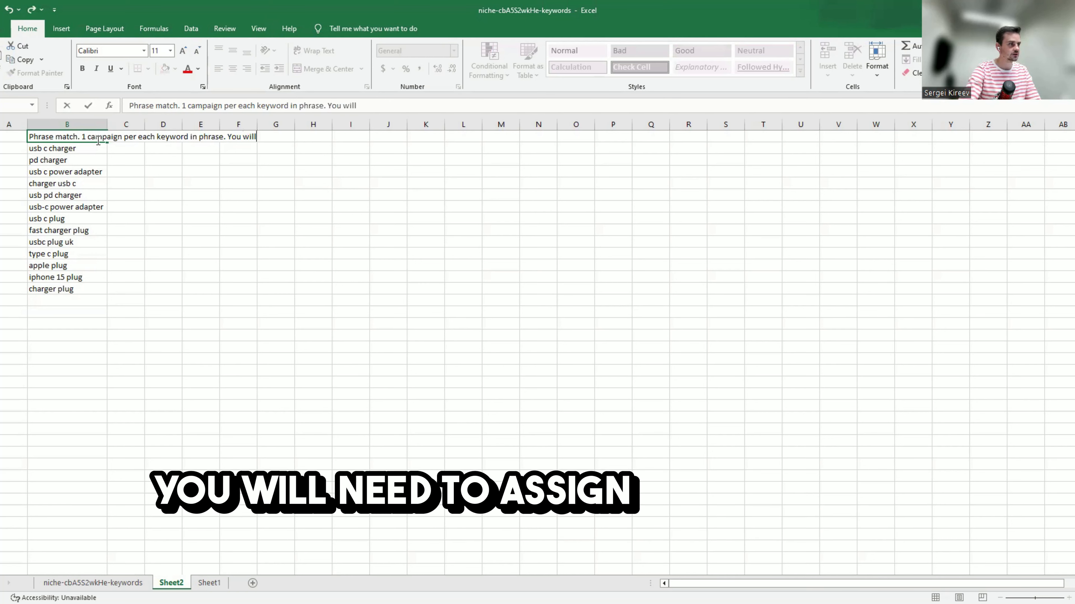
type(" assign #")
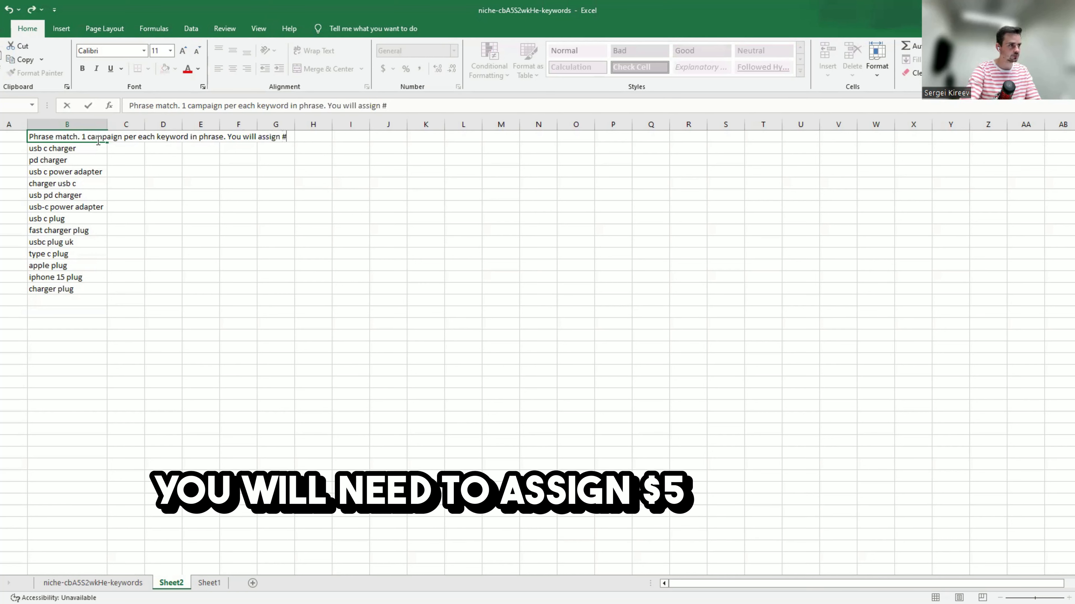
key("BackSpace")
type("$5/")
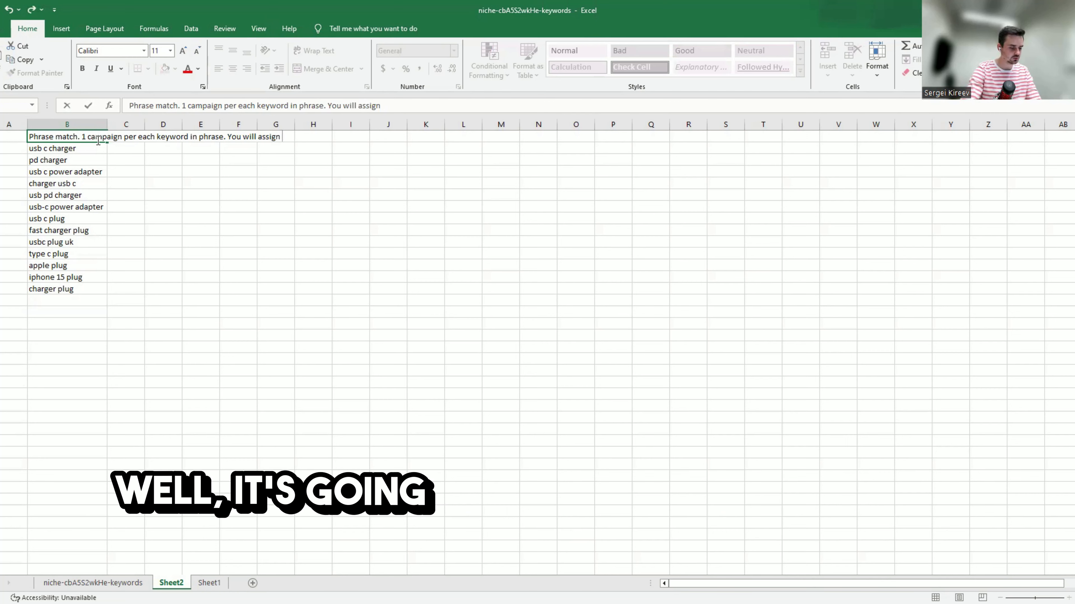
type("day ")
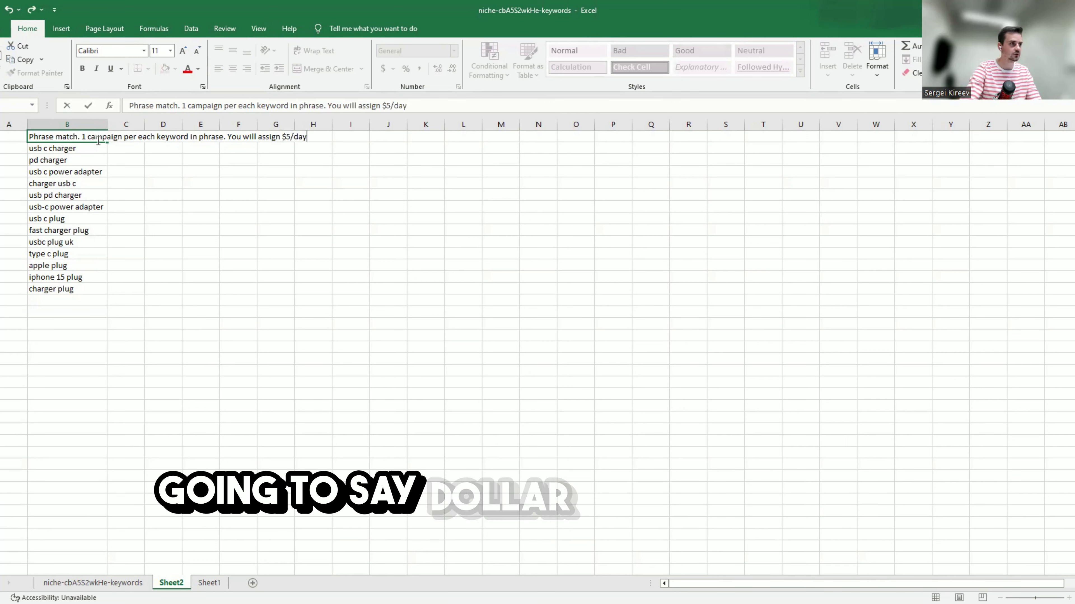
type("and")
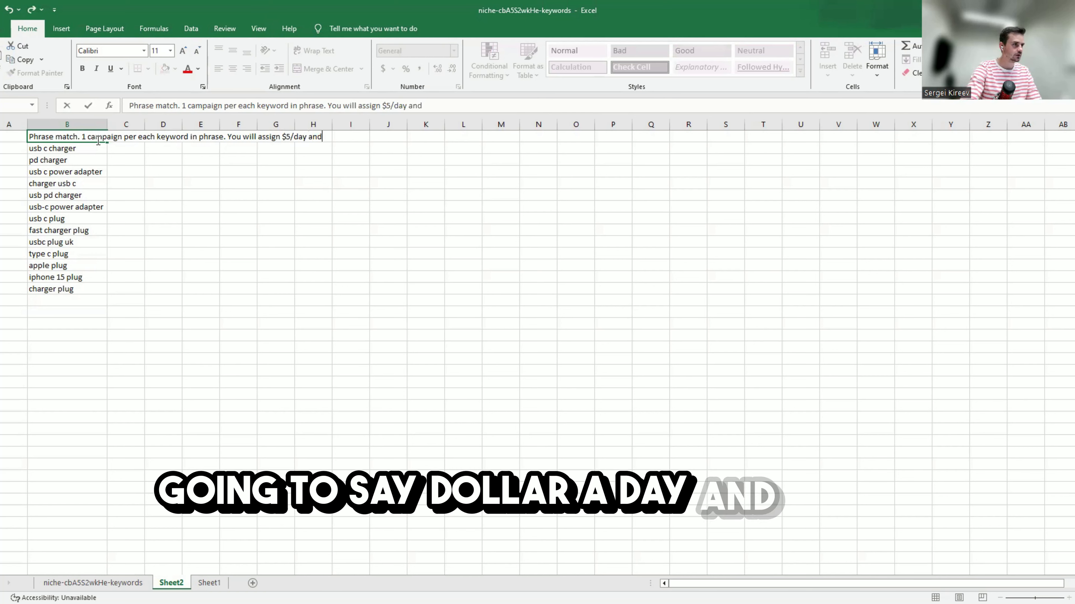
type(" assing sugges")
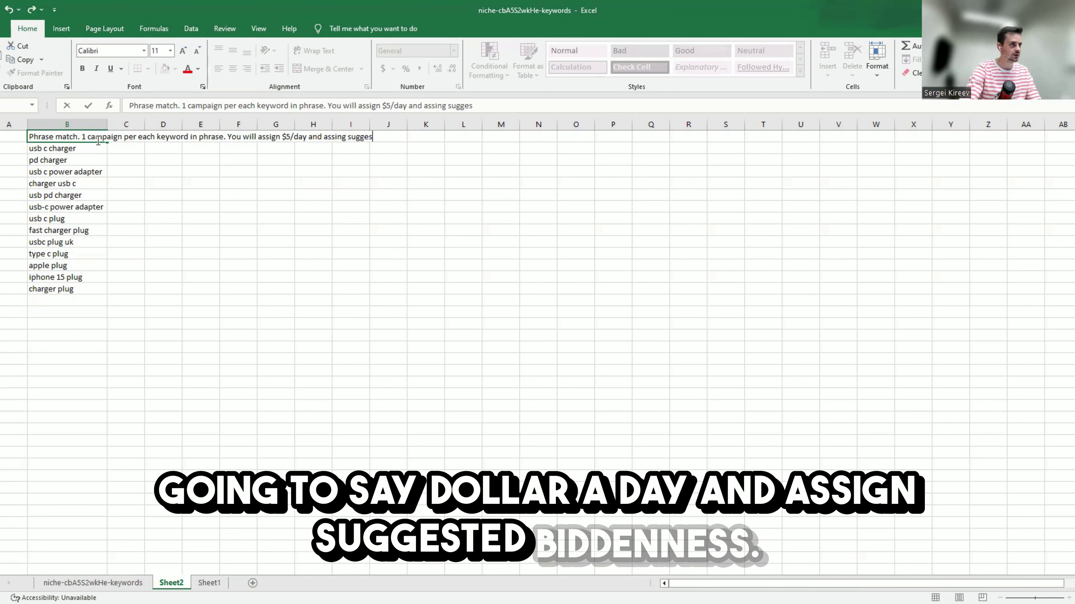
type("ted bid")
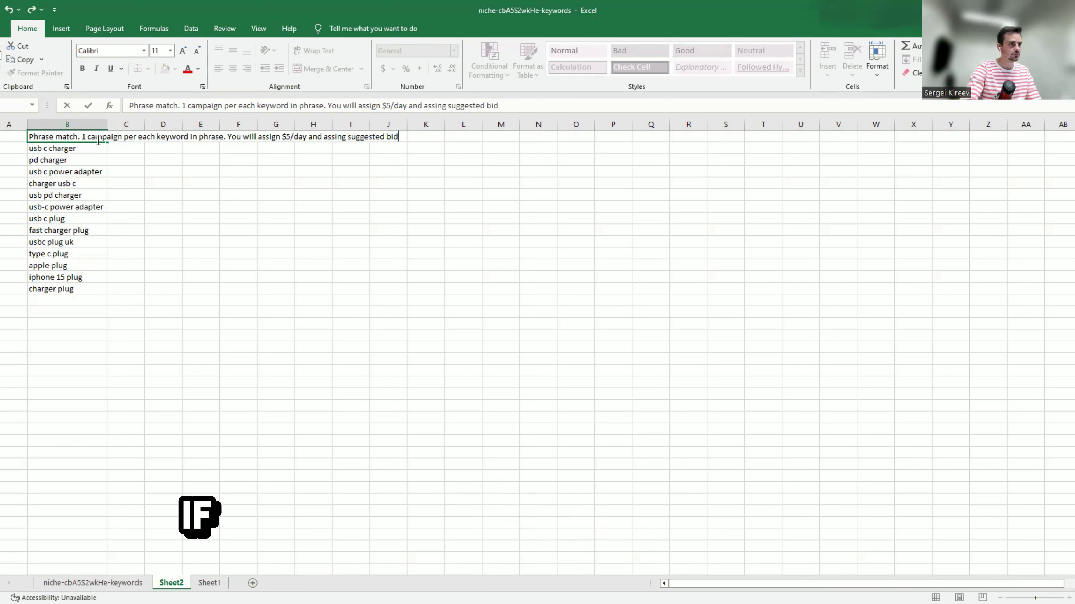
type(".")
key("Return")
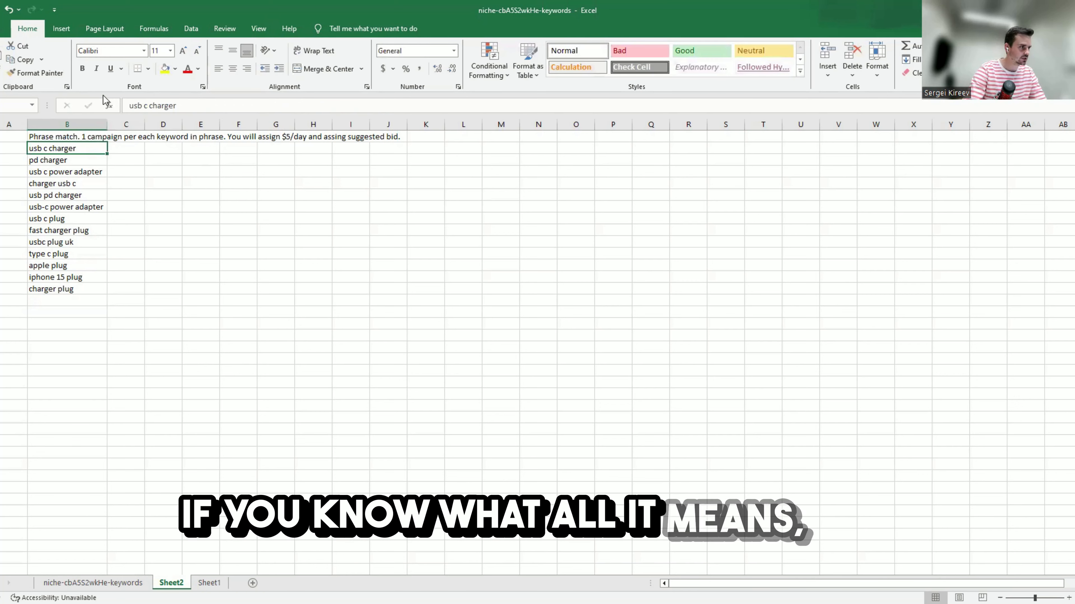
double_click(107, 124)
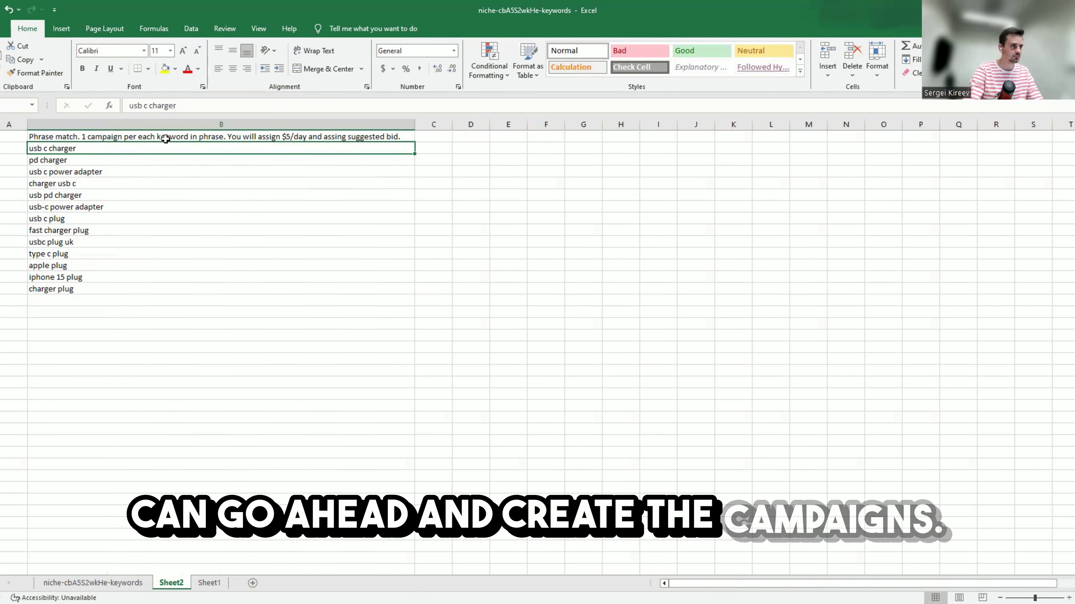
Review the Sheet2 keyword list and its heading, along with the competitor ASIN headers on the niche-cbA5S2wkHe-keywords sheet
left_click(165, 137)
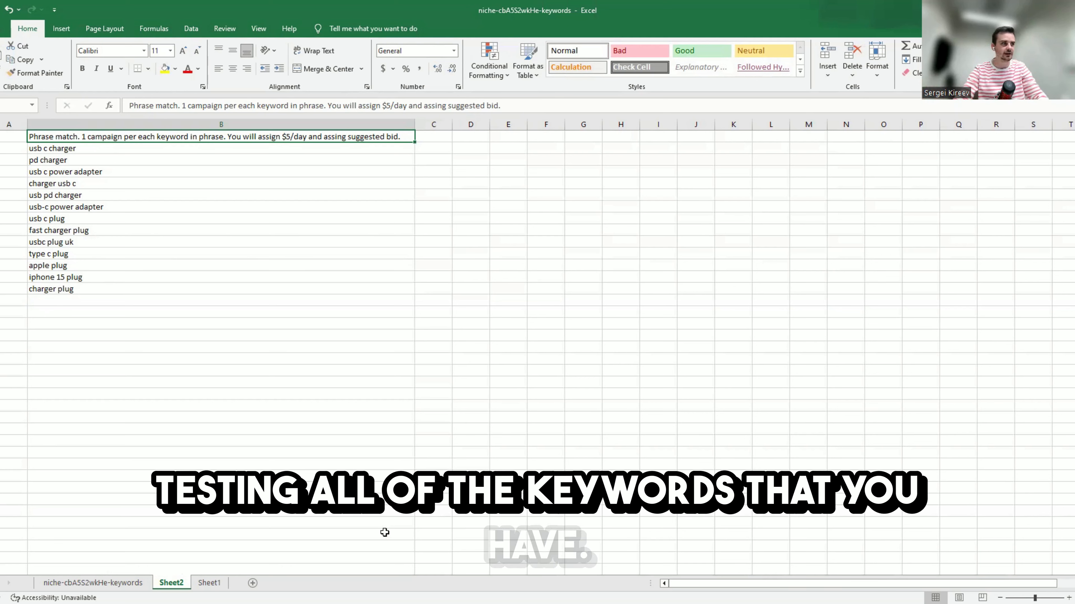
left_click_drag(217, 152, 211, 291)
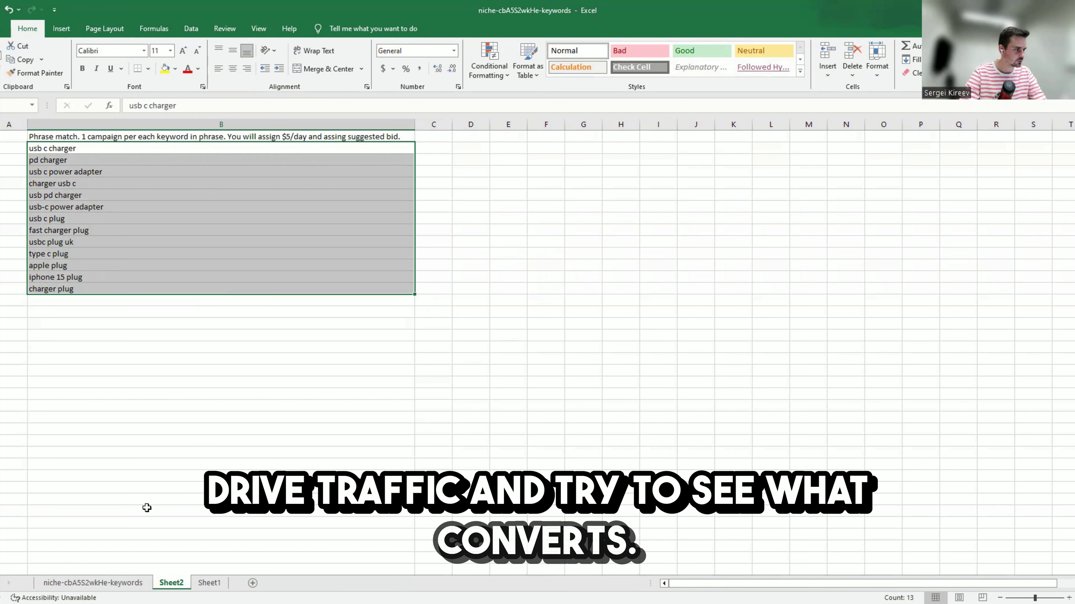
left_click(108, 582)
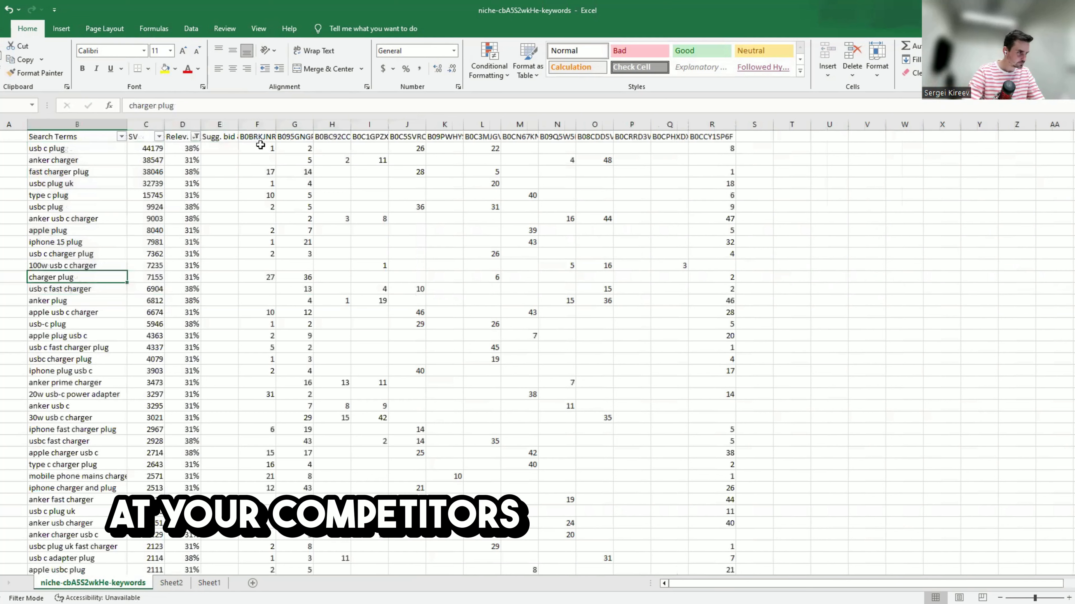
left_click_drag(260, 145, 698, 139)
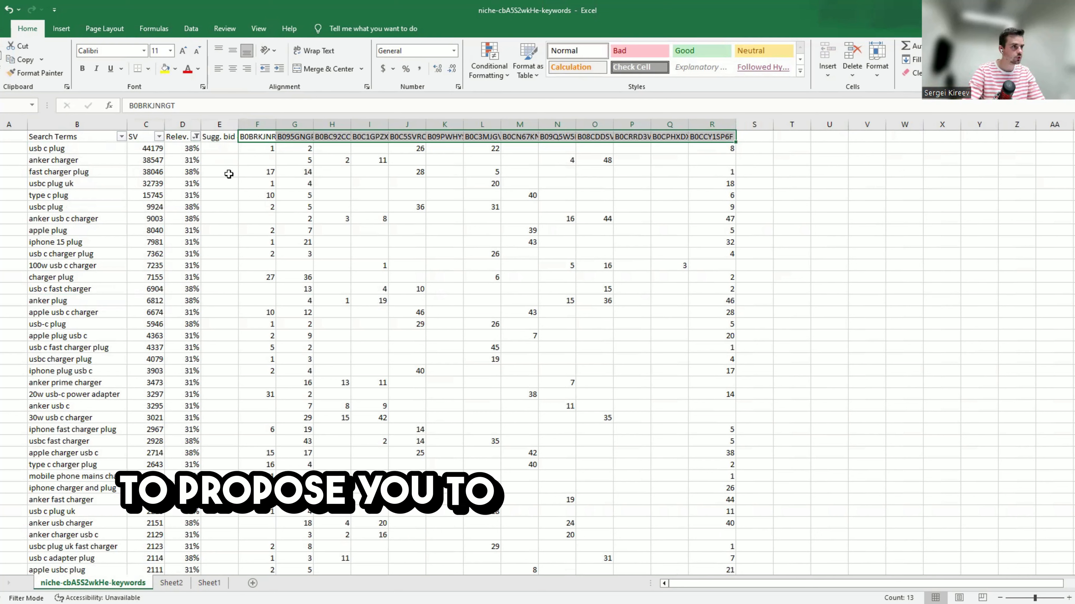
left_click_drag(252, 138, 423, 131)
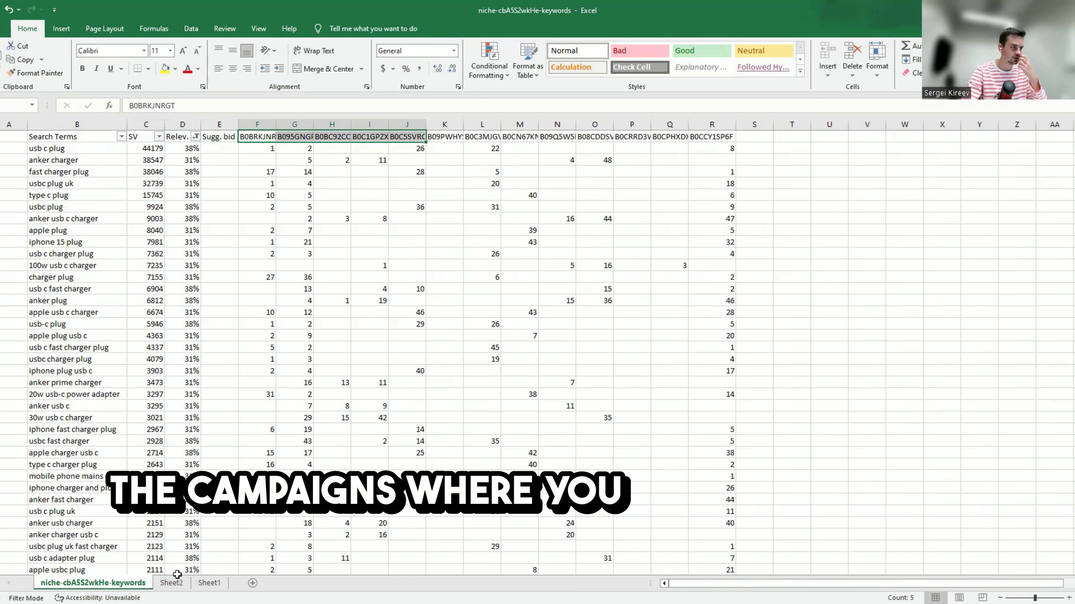
left_click(171, 583)
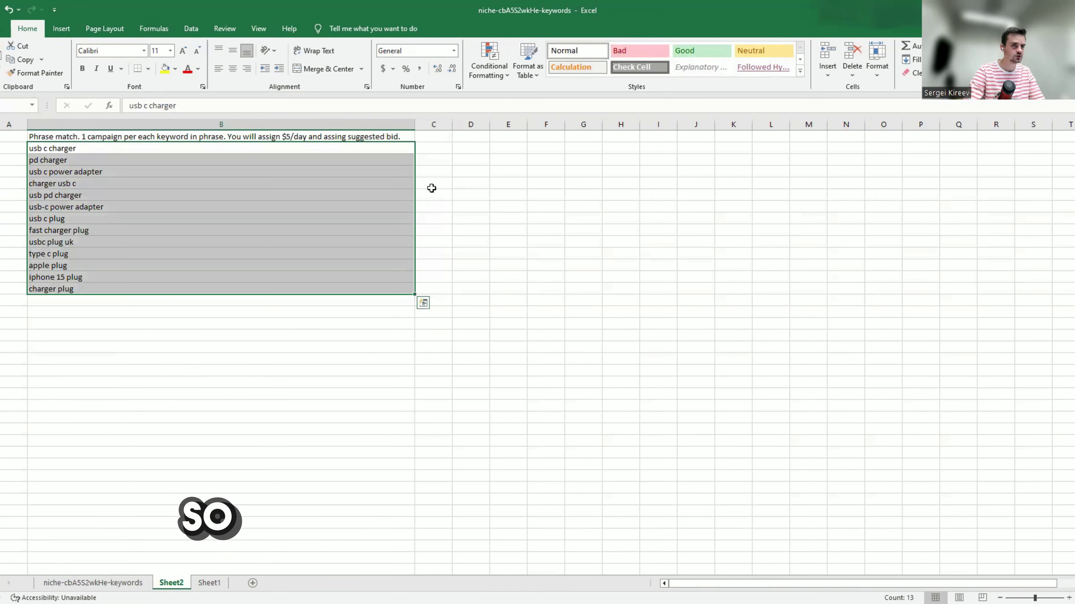
left_click(345, 137)
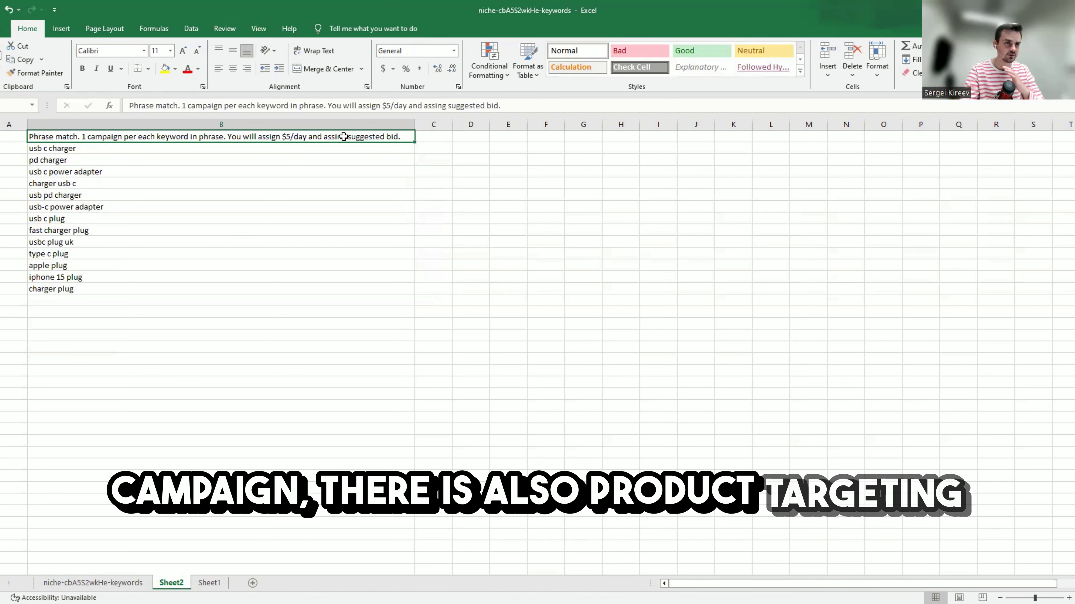
Copy the first five competitor ASINs from the keywords sheet's header row into Sheet2, starting in column D beside "usb c charger"
left_click(484, 145)
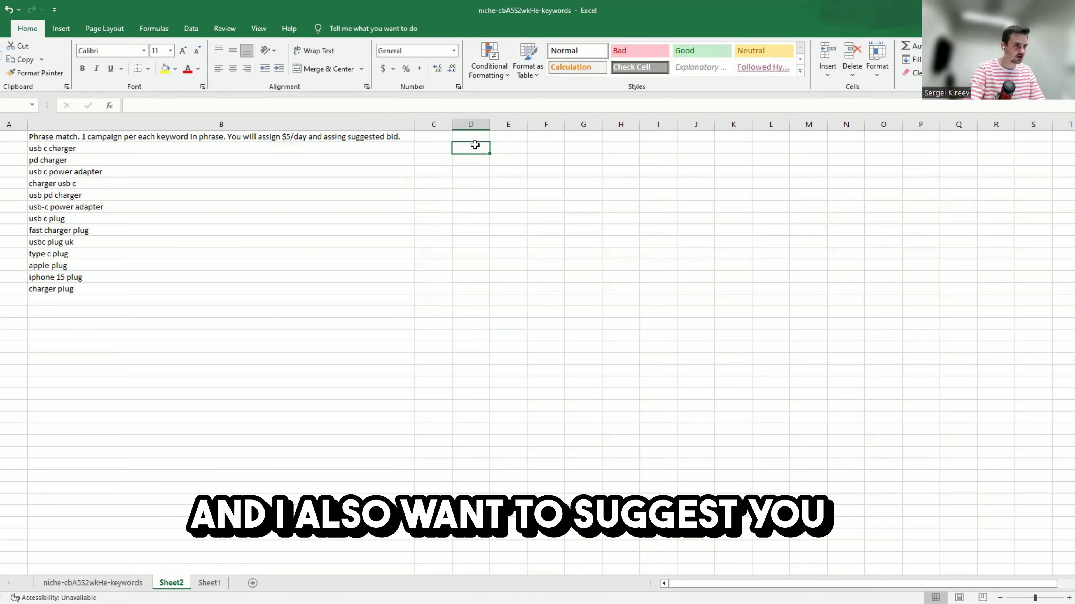
left_click(121, 583)
left_click_drag(257, 137, 407, 136)
key("ctrl+c")
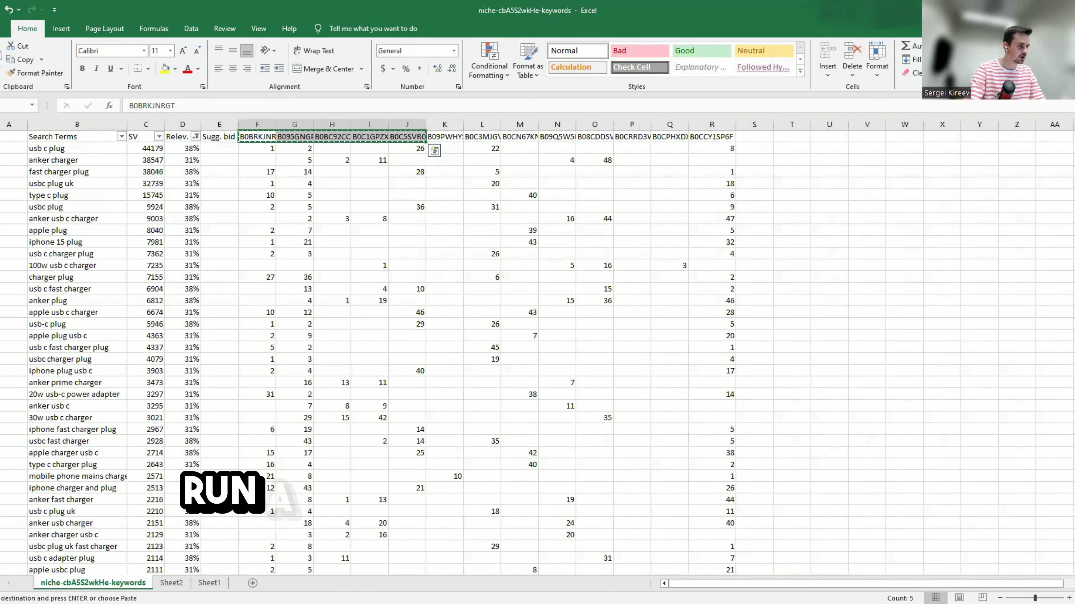
key("ctrl+v")
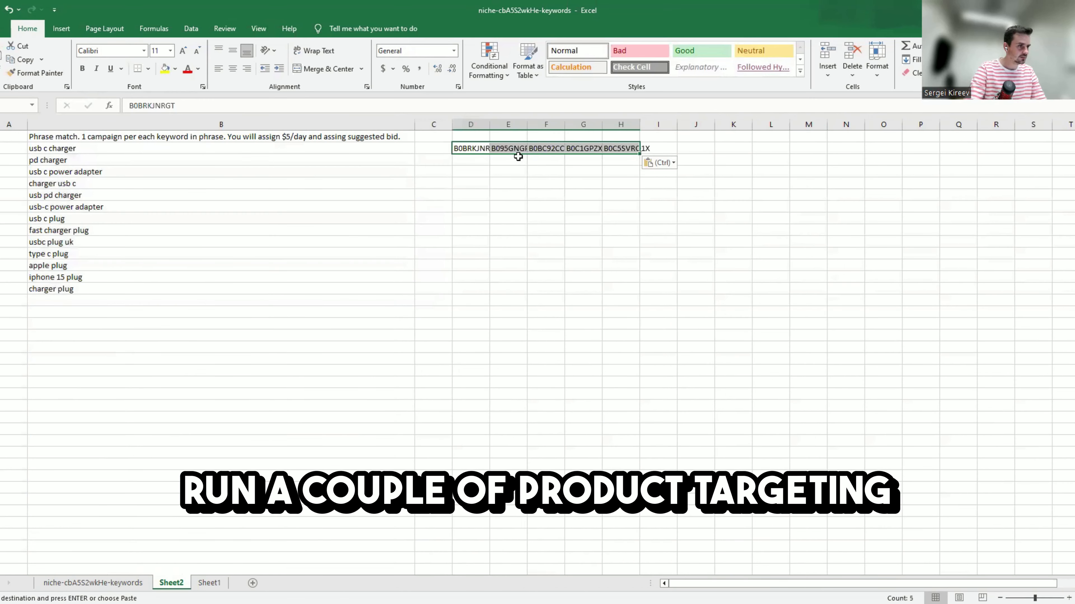
Rearrange the five pasted ASINs from a row into a vertical list in column D, beneath B0BRKJNRGT
left_click(508, 149)
key("ctrl+c")
left_click(474, 164)
key("ctrl+v")
left_click(545, 148)
key("ctrl+x")
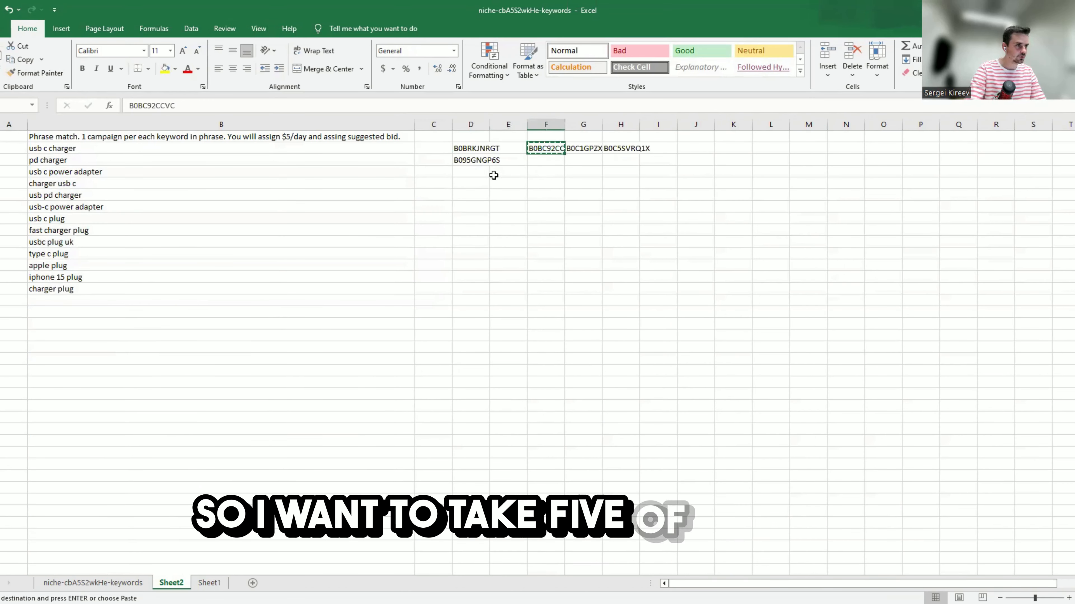
left_click(474, 172)
key("ctrl+v")
key("ctrl+x")
left_click(473, 183)
key("ctrl+v")
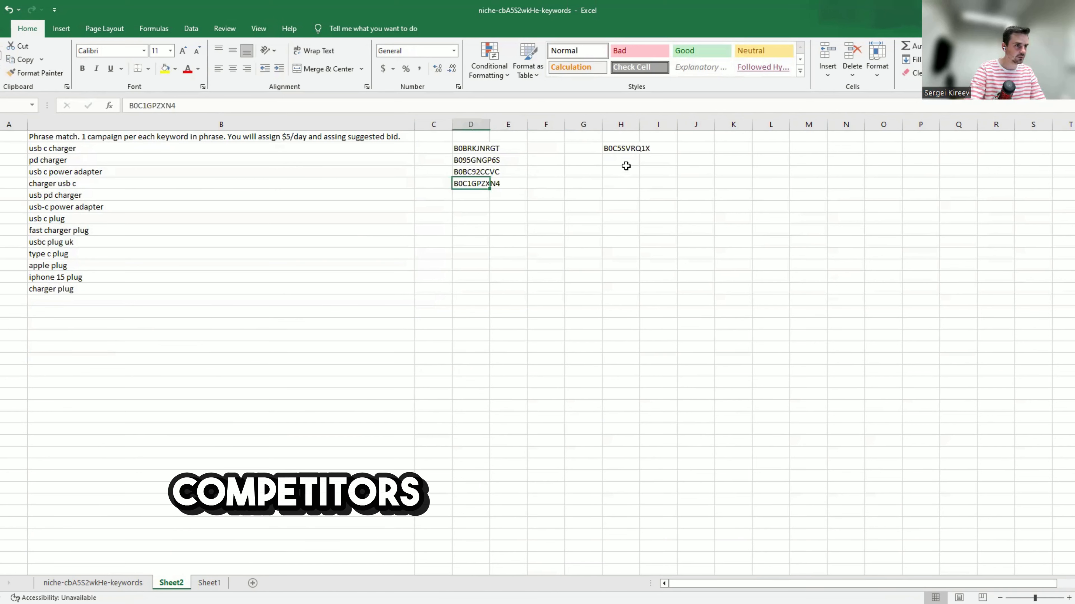
left_click(621, 149)
key("ctrl+x")
key("ctrl+v")
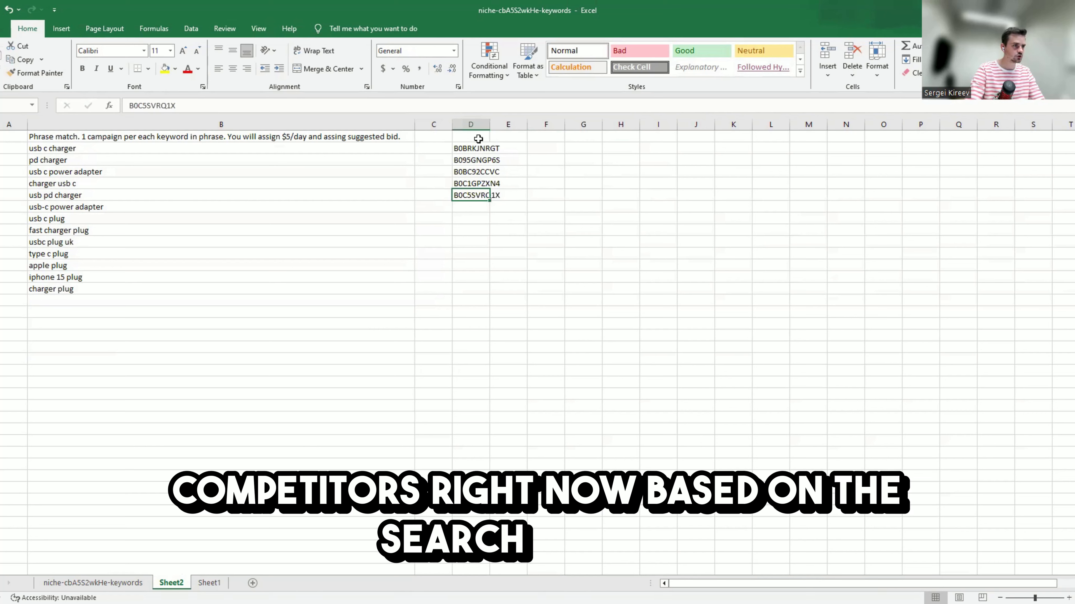
Enter the heading "ASIN targeting, 1 campaign for each of these ASIN targets" above the ASIN list in column D
left_click(481, 137)
double_click(481, 137)
type("ASIN targeting")
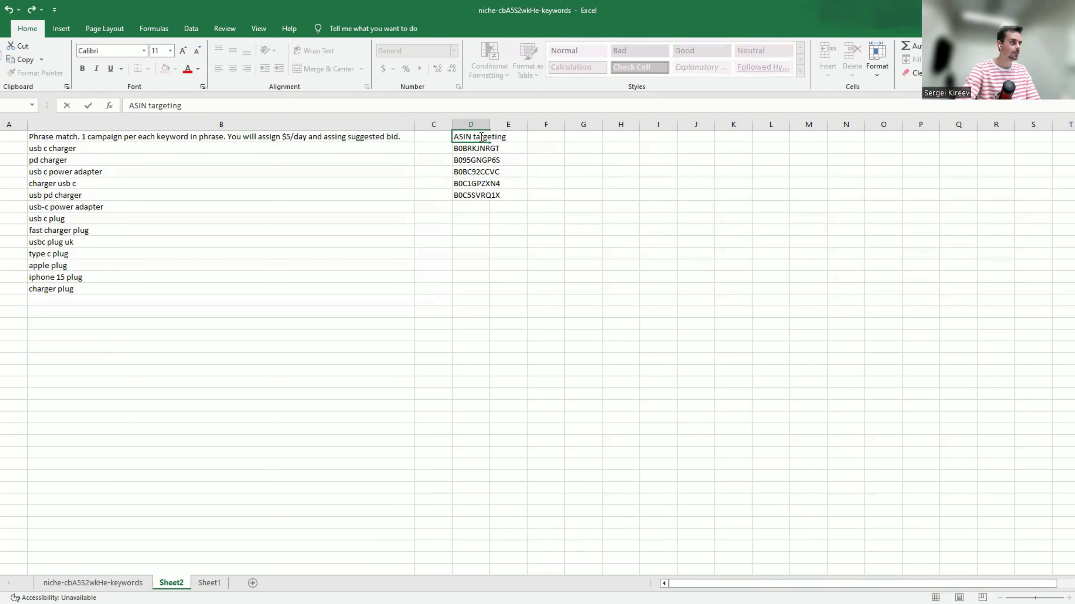
type(", 1 cam")
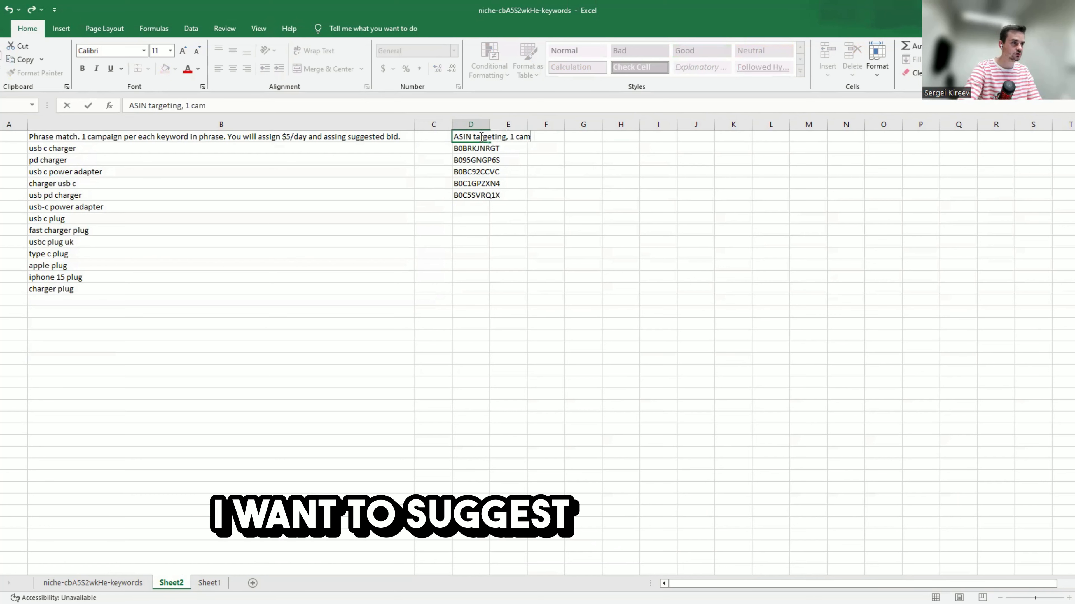
type("paign for each")
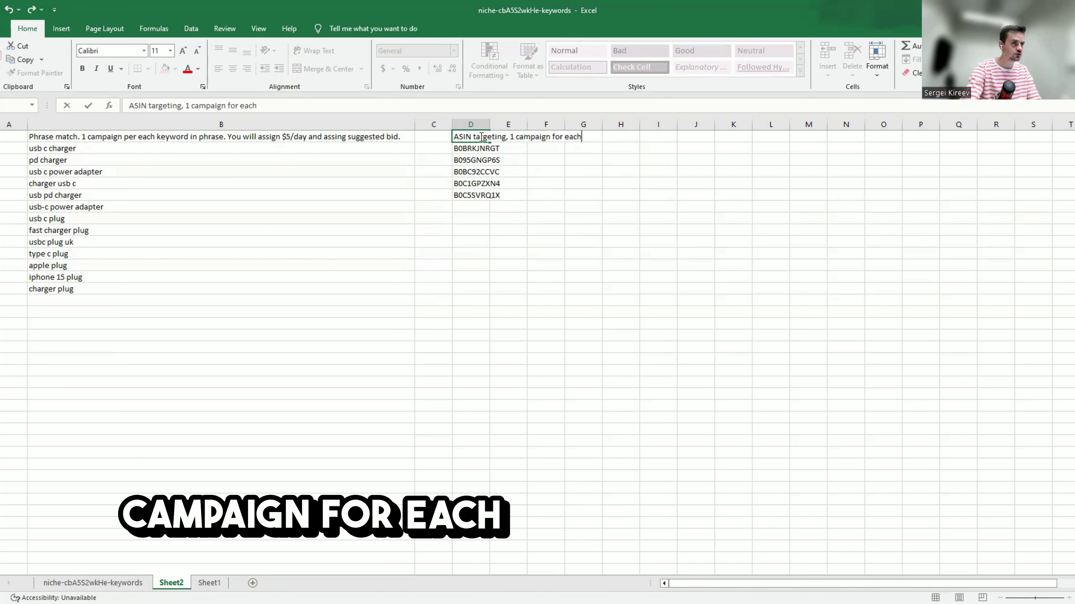
type(" of these ASI")
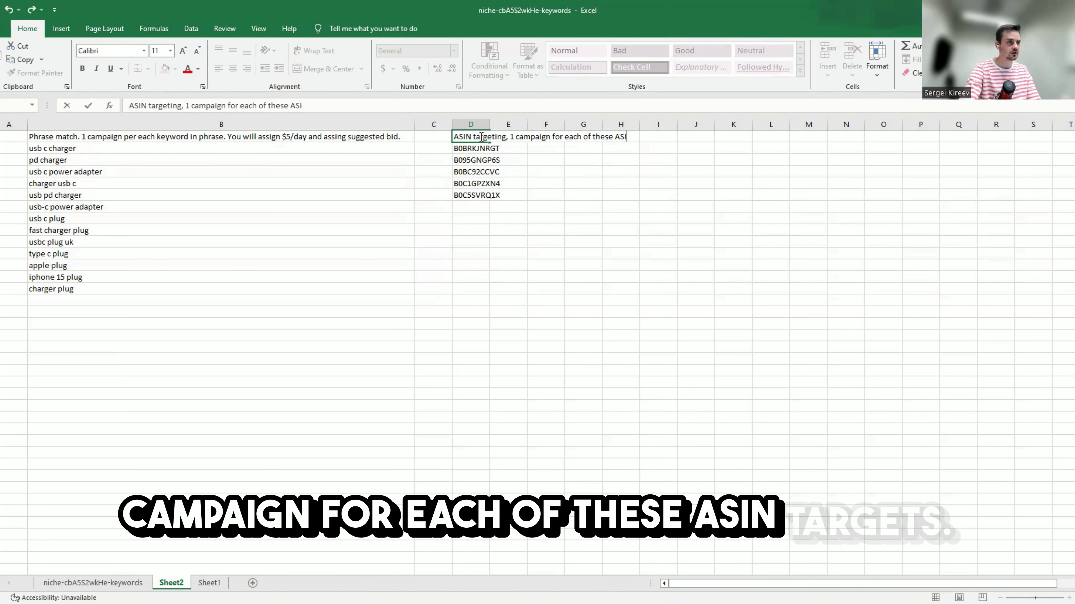
type("N targets")
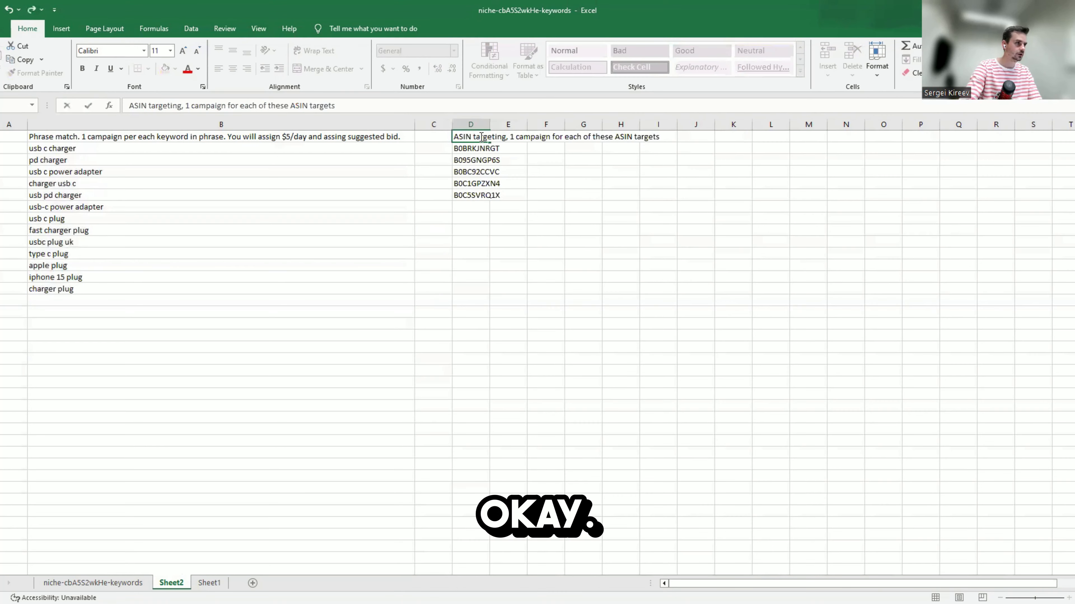
Complete the ASIN targeting heading with ", $5/day budget" and widen column D to fit it
type(", $")
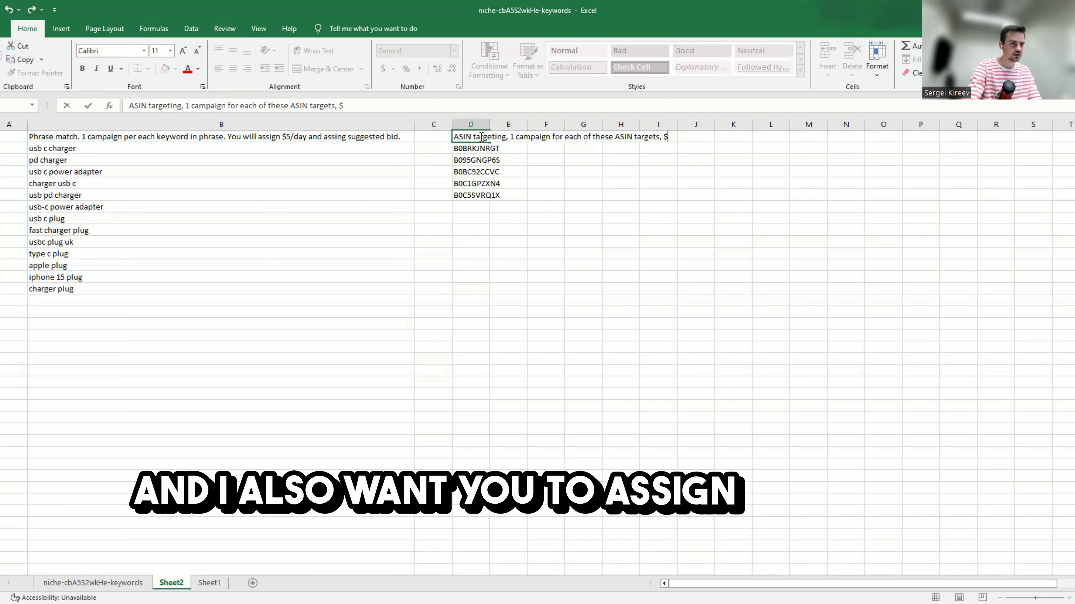
type("5/day ")
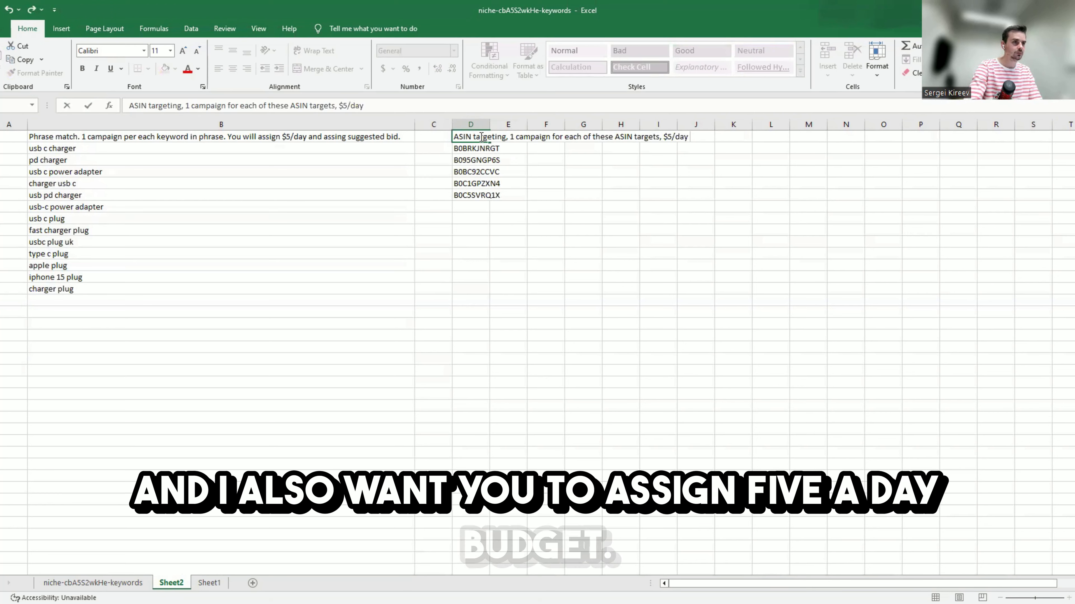
type("byd")
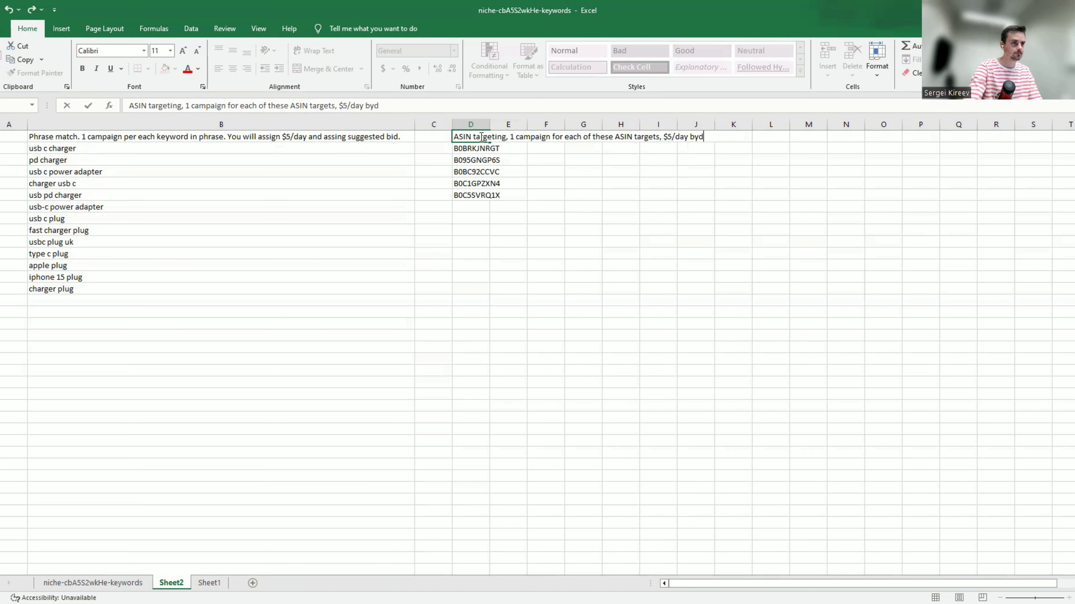
key("BackSpace")
key("BackSpace")
type("udget")
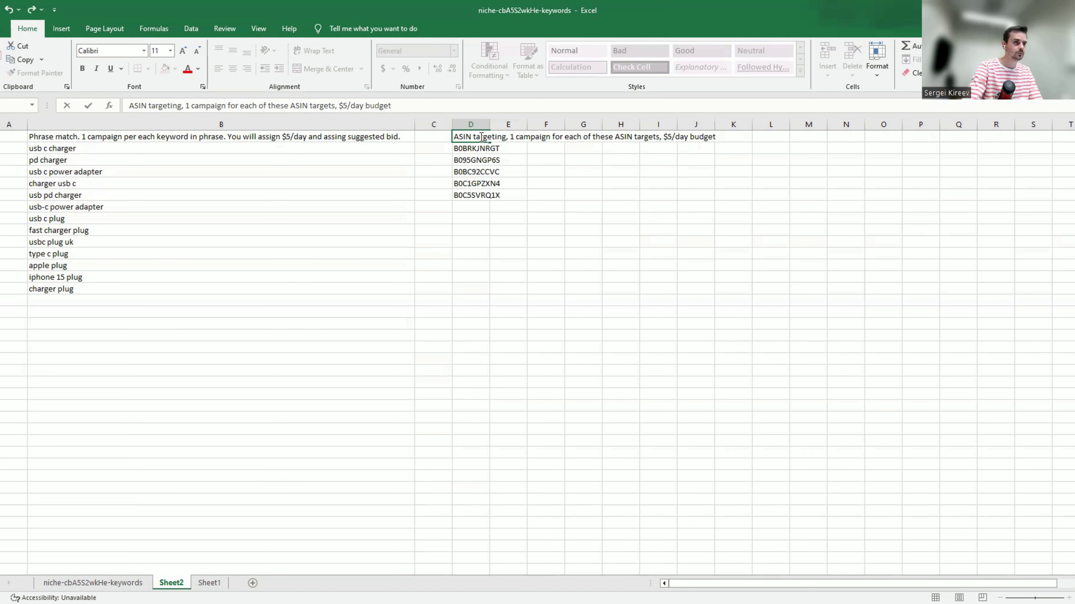
key("Return")
double_click(489, 119)
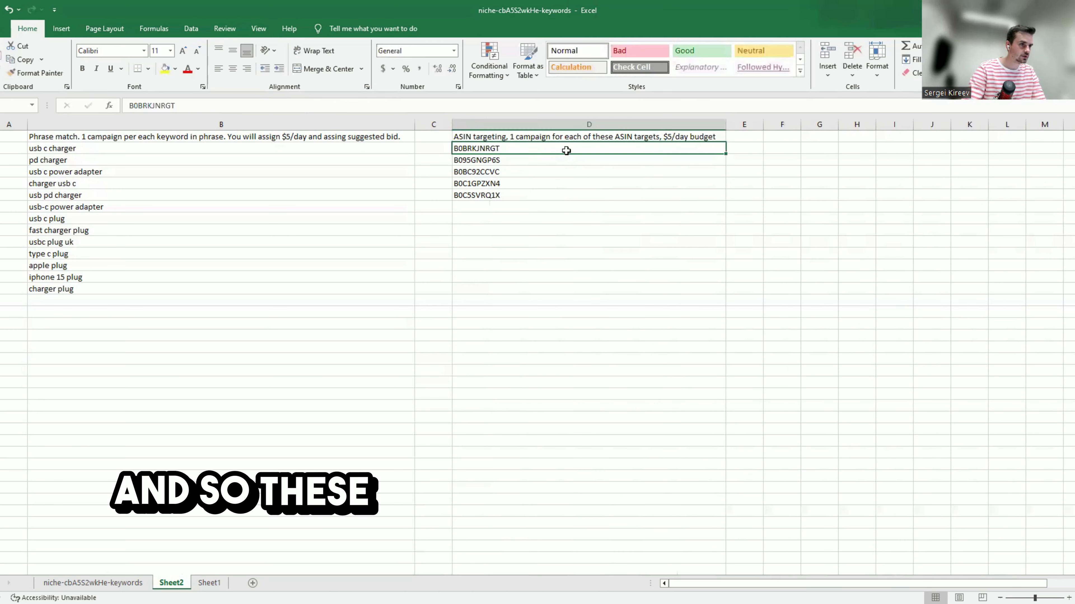
double_click(567, 150)
left_click(538, 168)
left_click_drag(529, 150, 533, 196)
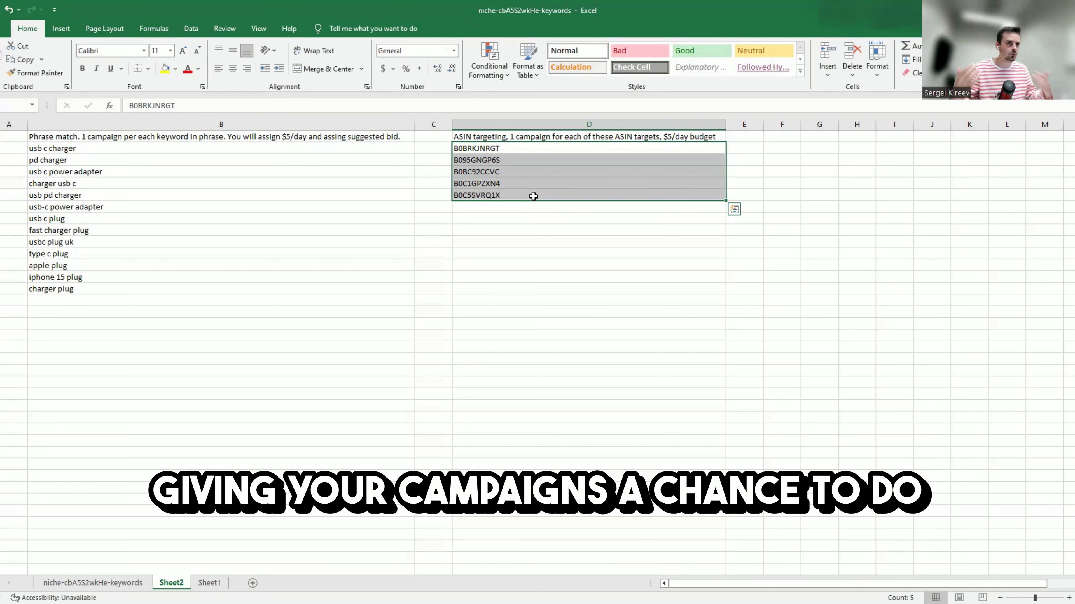
Remove the final period from the phrase match heading and narrow column B slightly
left_click(409, 147)
left_click(410, 136)
double_click(409, 136)
key("BackSpace")
key("Return")
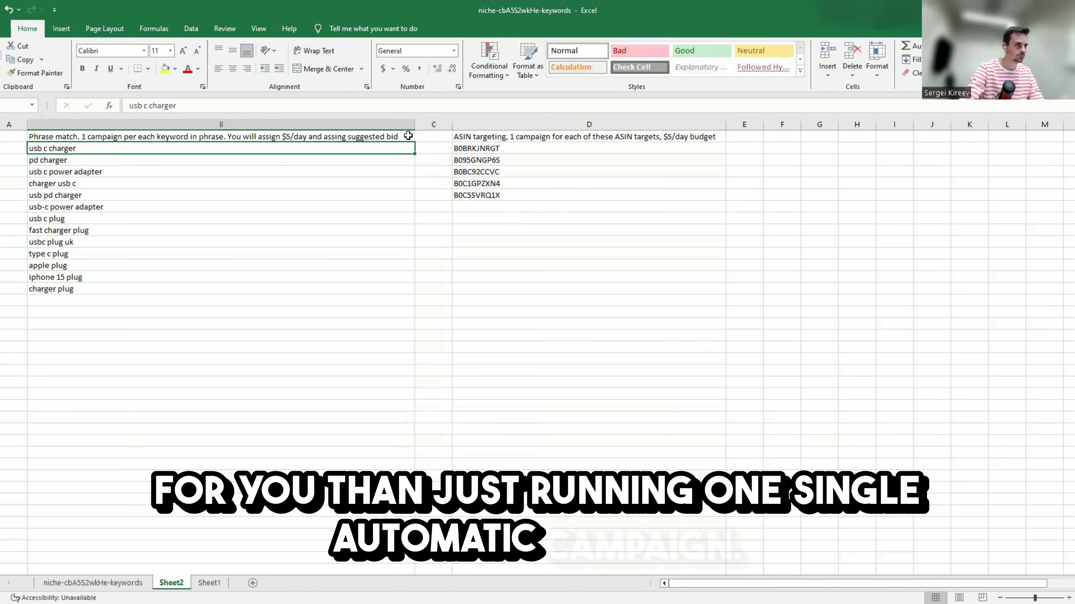
left_click_drag(415, 119, 407, 118)
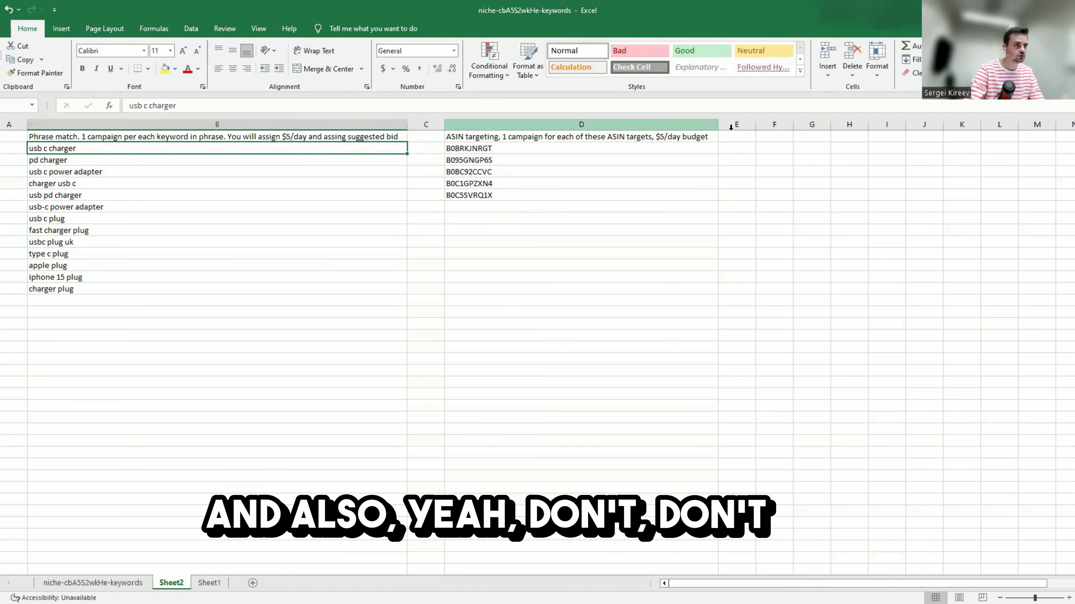
Enter the heading "Automatic targeting, $5/day" in the first row of column F
left_click(776, 136)
type("SP")
key("BackSpace")
key("BackSpace")
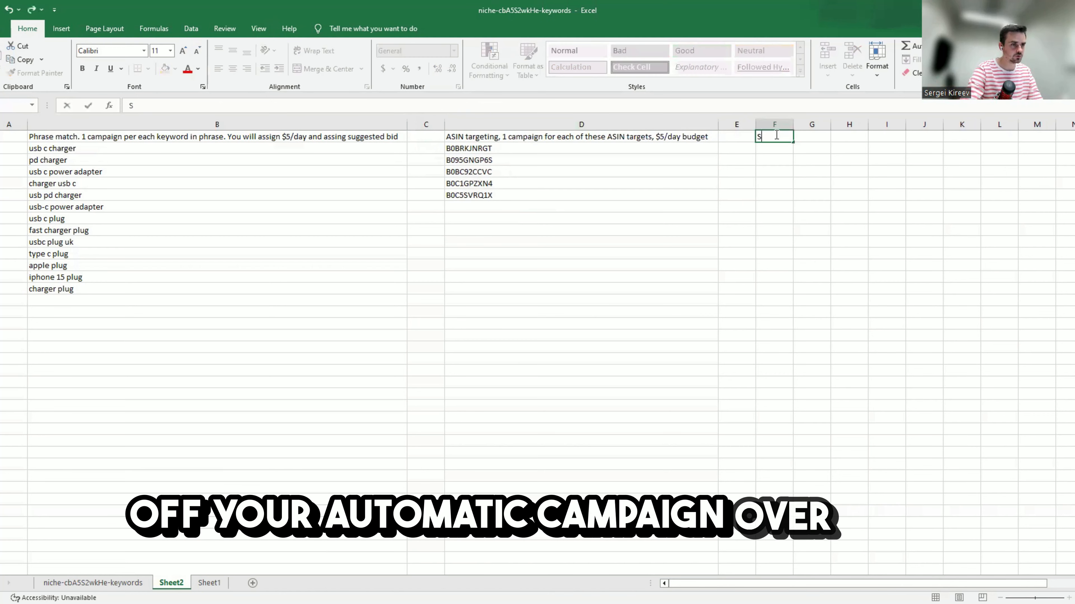
type("AU")
key("BackSpace")
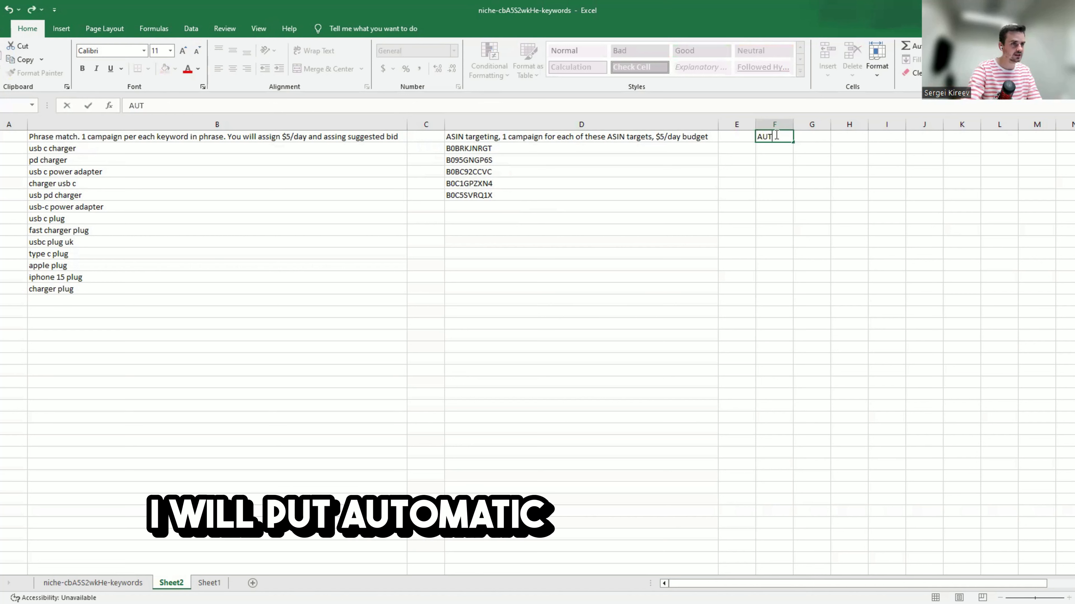
type("tomati")
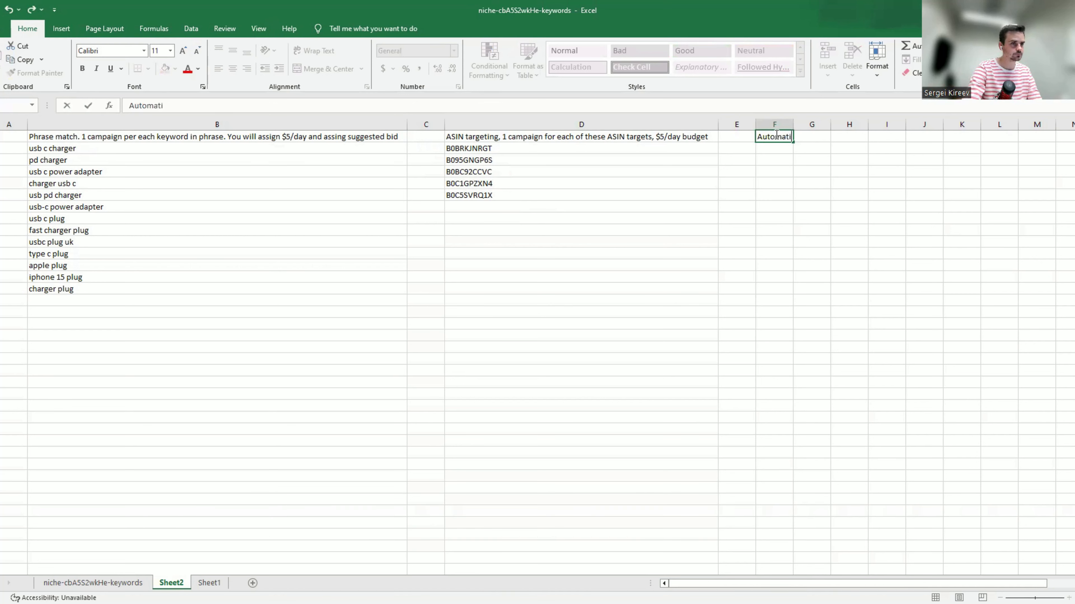
type("c targeting")
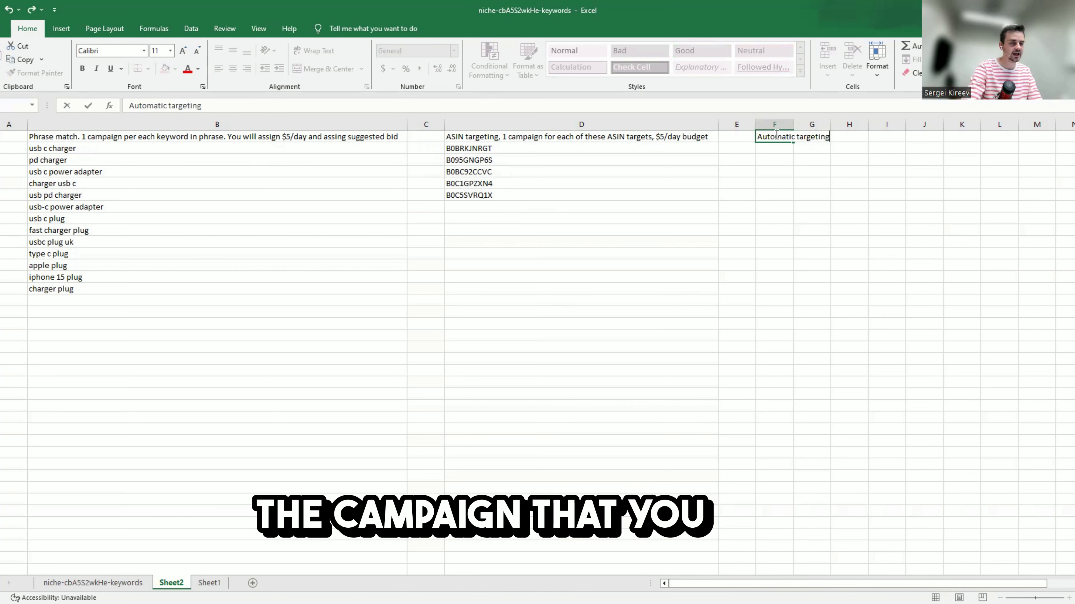
type(", $5/day")
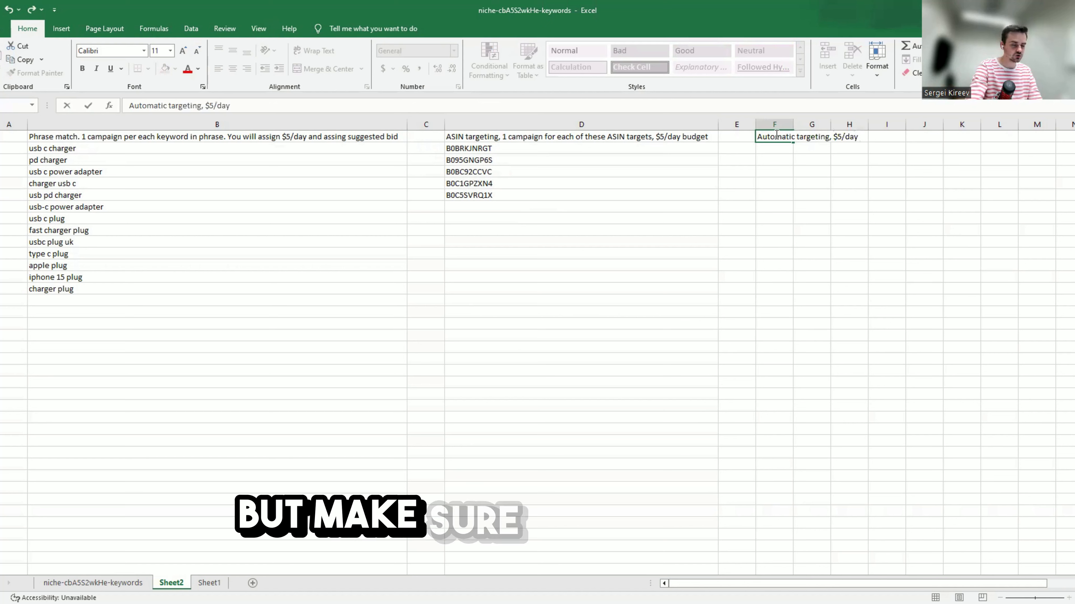
Complete the automatic targeting heading with " but make sure you are spending 5/day" and widen column F to fit it
type(" b")
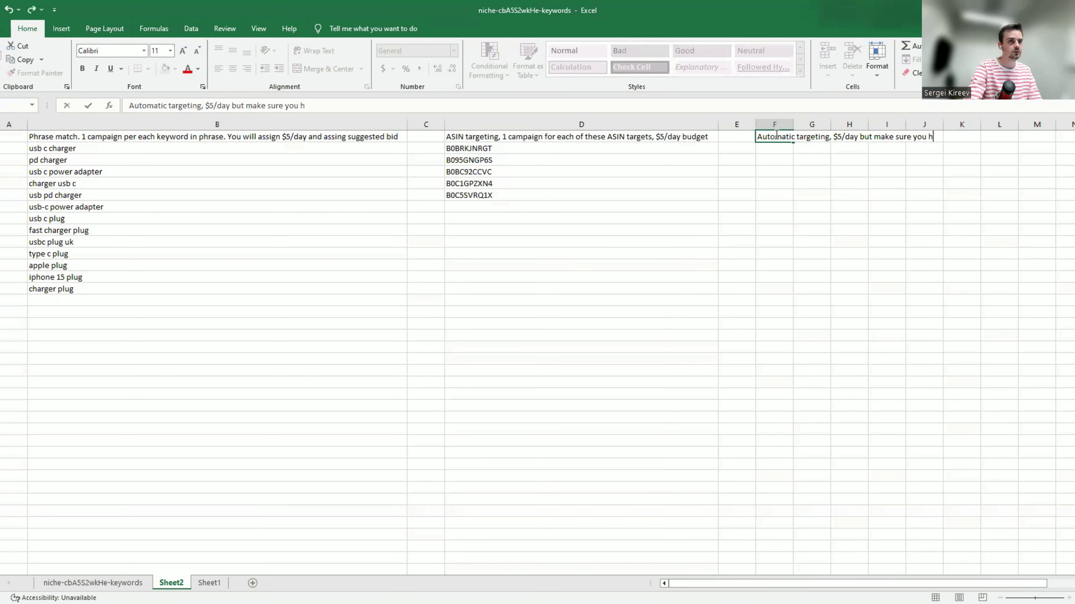
type("ut make sure you are spending")
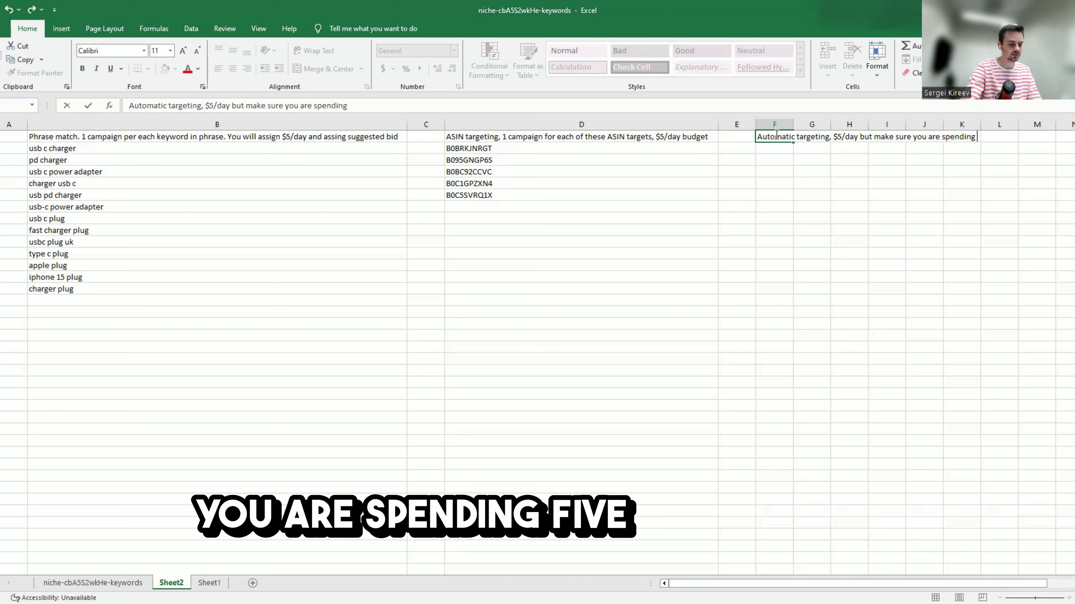
type(" 5/day")
key("Return")
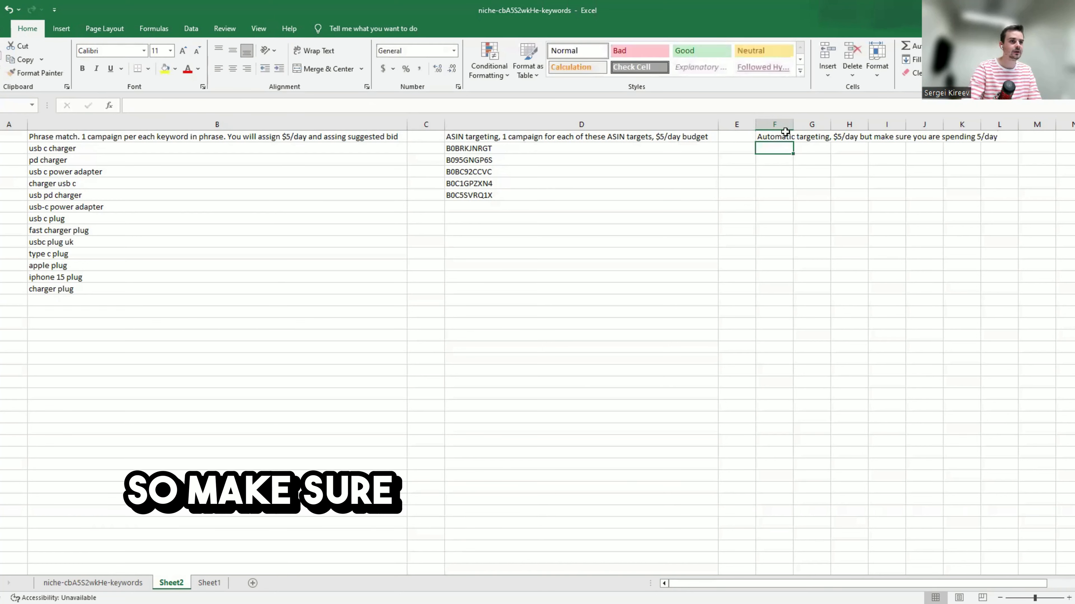
double_click(793, 126)
left_click(823, 138)
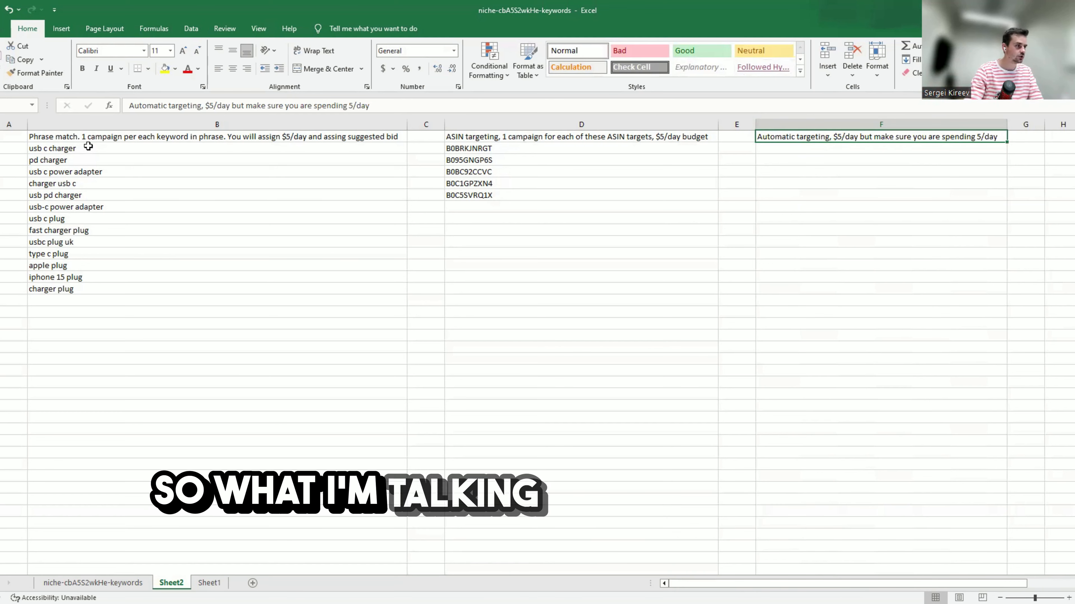
Review the phrase match keywords in column B, from usb c charger down to charger plug
left_click_drag(86, 147, 72, 288)
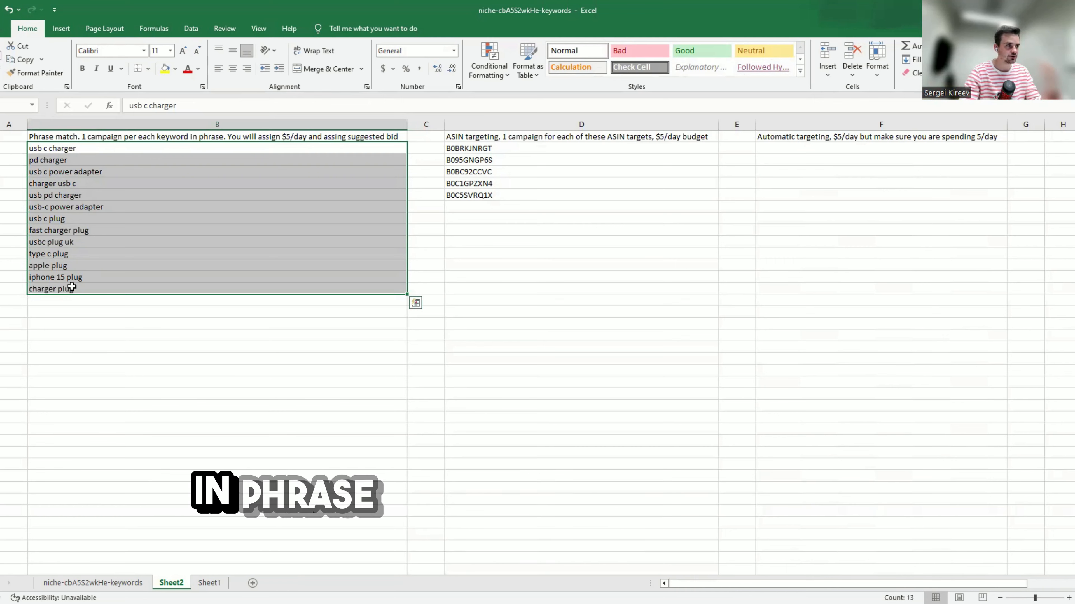
left_click(112, 149)
left_click(113, 162)
left_click(115, 183)
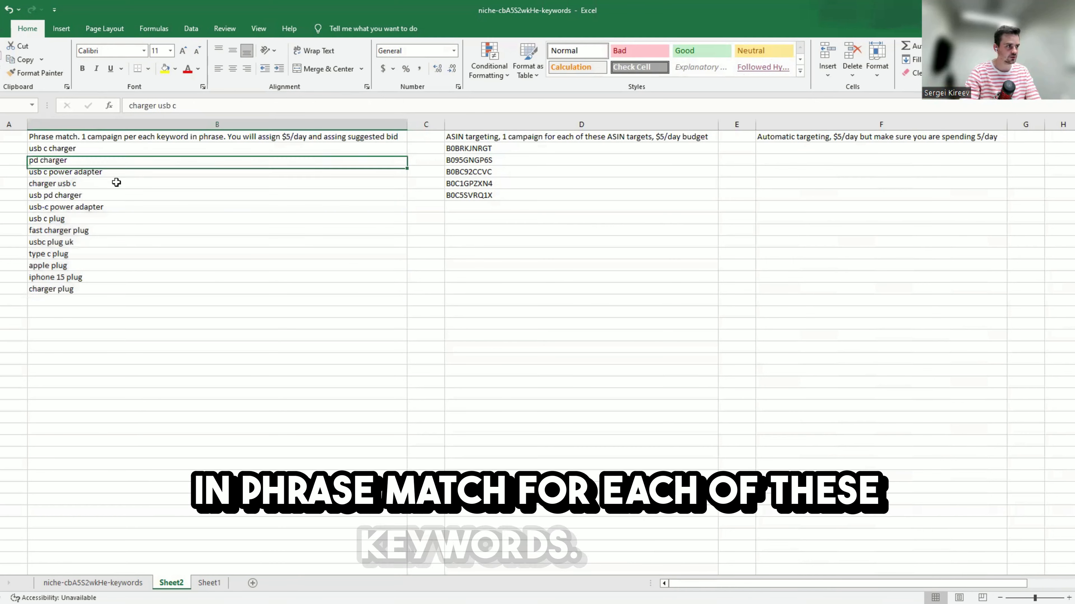
left_click(143, 291)
left_click_drag(135, 288, 116, 150)
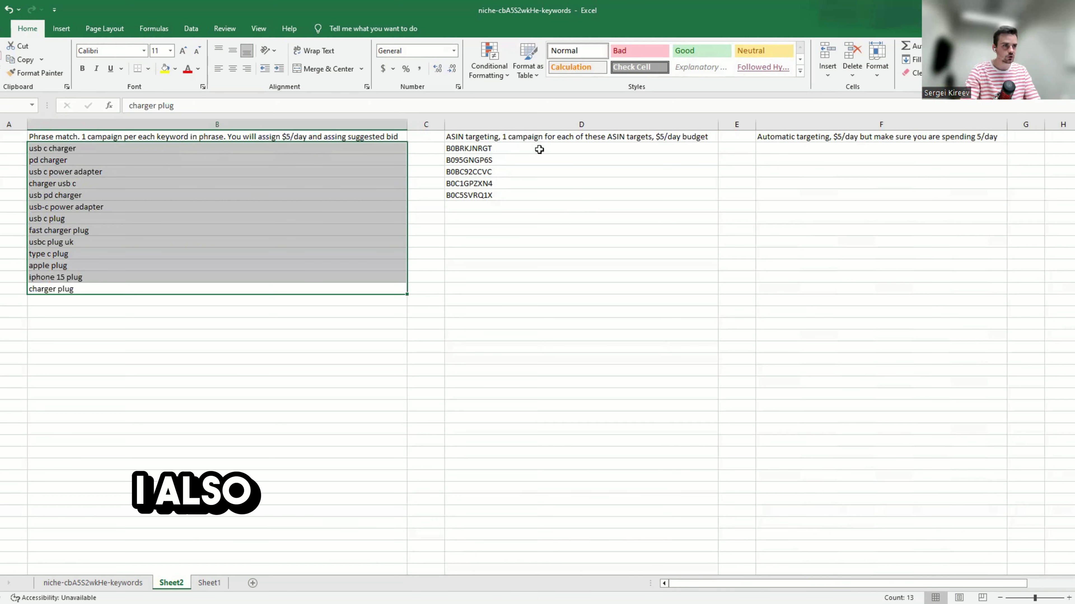
Review each ASIN target in column D and the automatic targeting heading in column F
left_click_drag(538, 148, 524, 197)
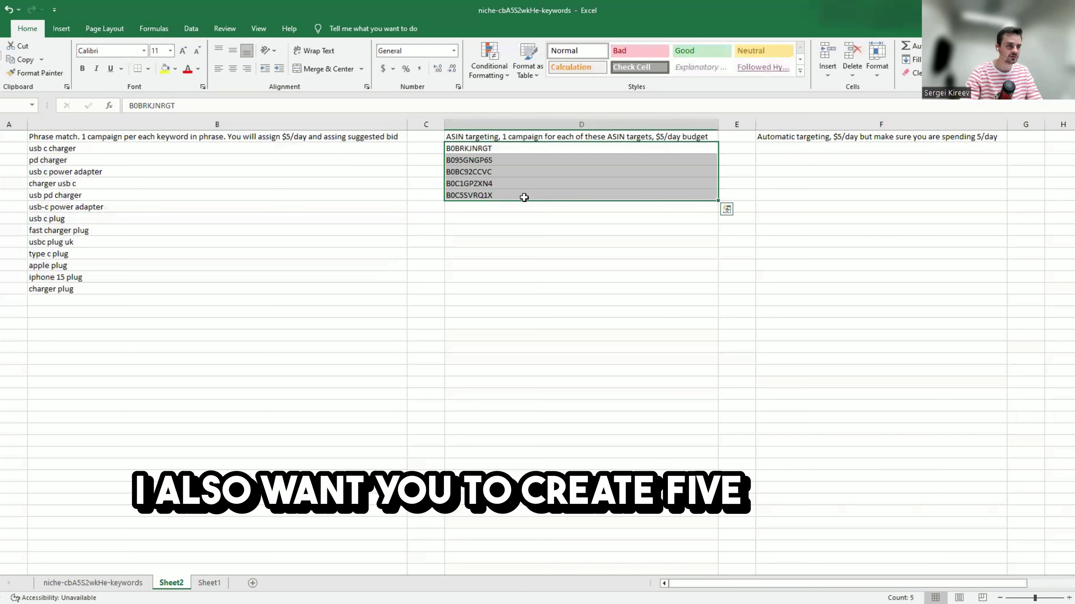
left_click(533, 149)
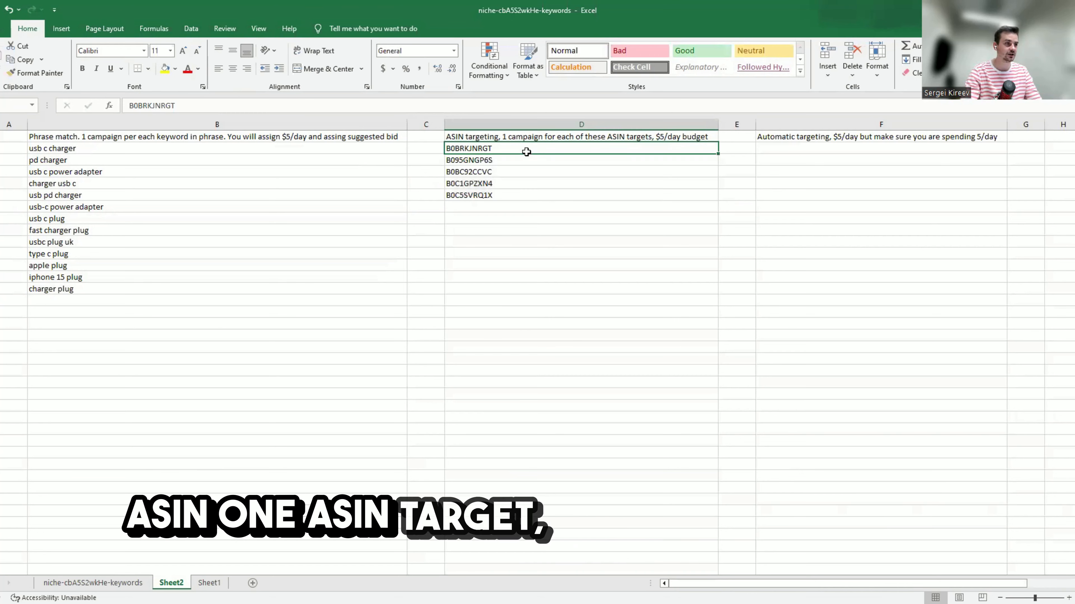
left_click(507, 163)
left_click(508, 172)
left_click(508, 183)
left_click(510, 195)
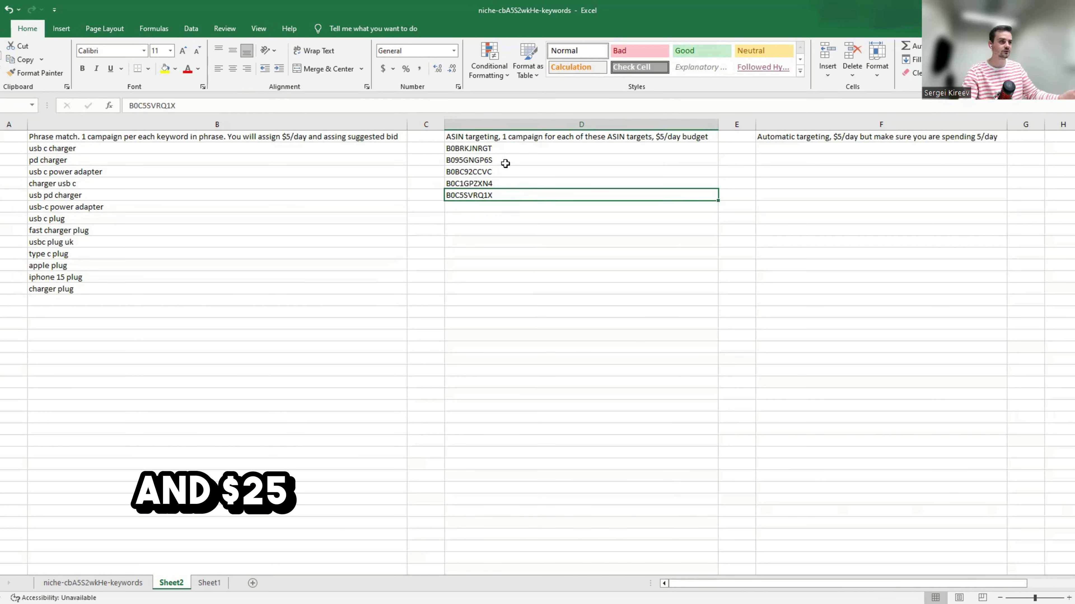
left_click_drag(501, 148, 505, 196)
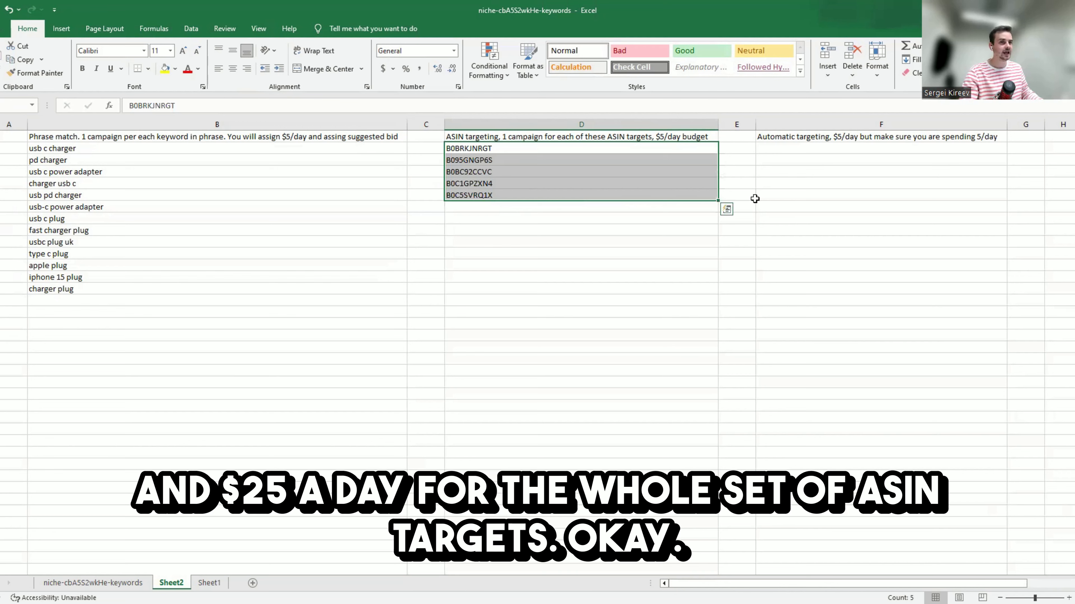
left_click(803, 151)
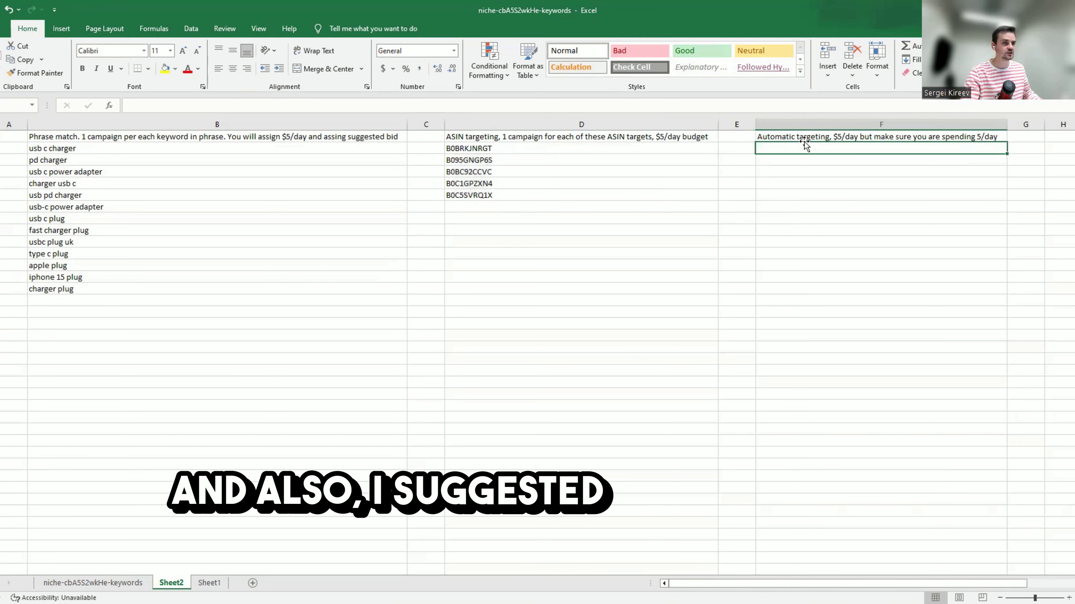
left_click(813, 140)
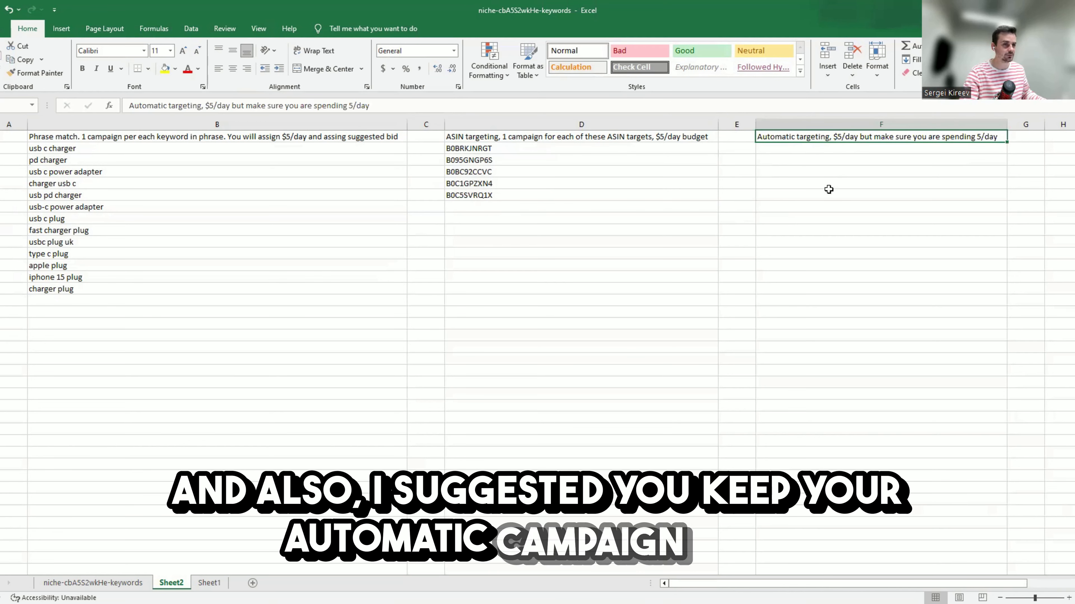